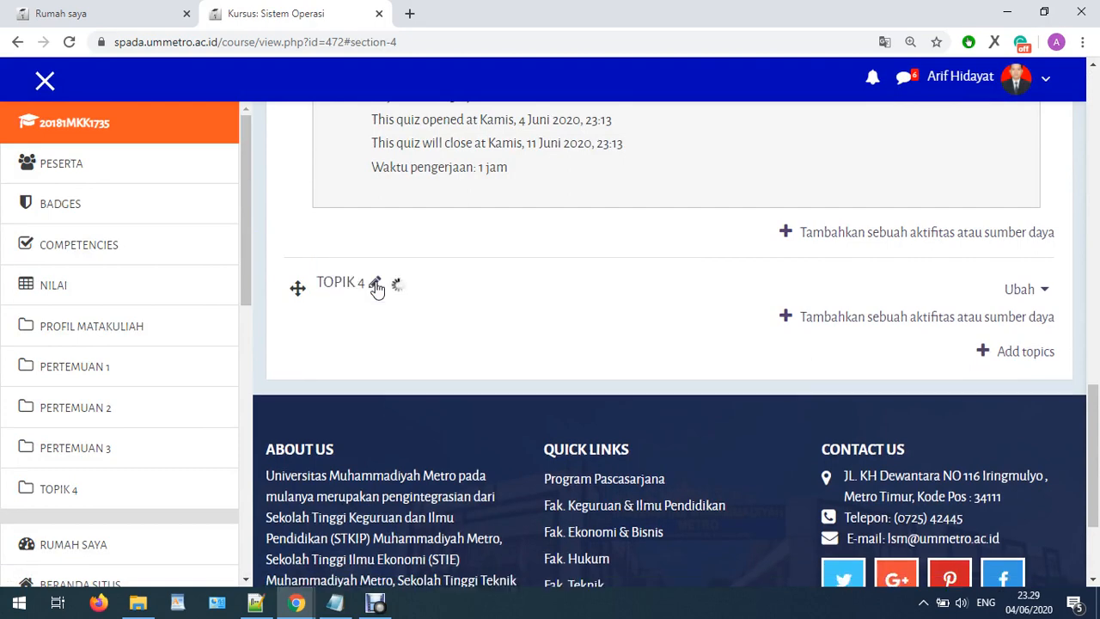
# Open the question list in the question bank of the Sistem Operasi course from its full course administration page.
pyautogui.scroll(2, 376, 290)
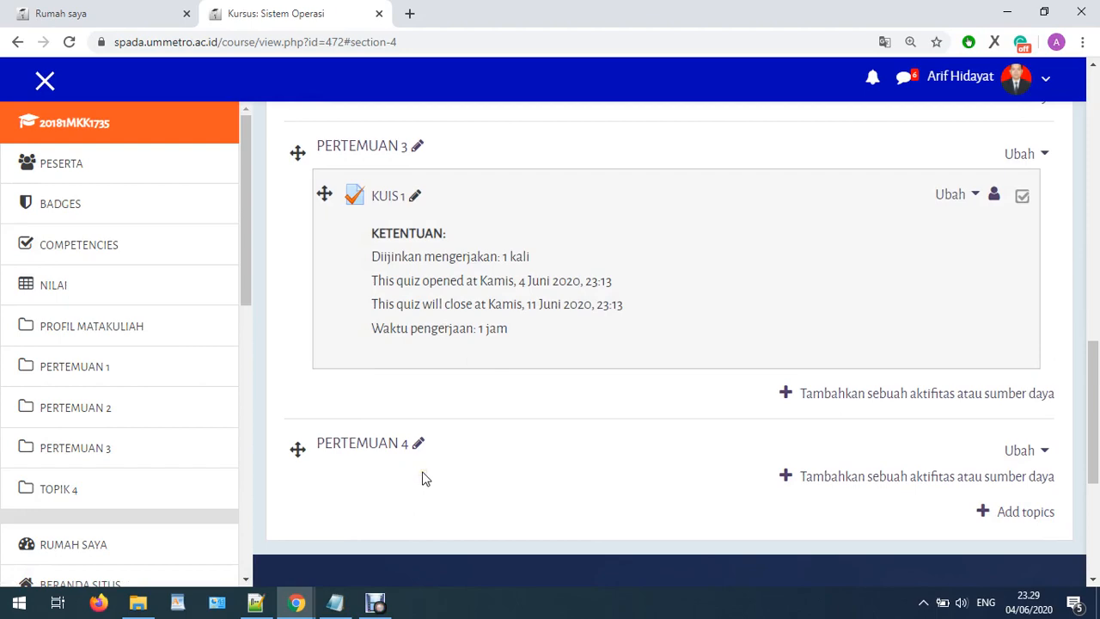
pyautogui.scroll(15, 423, 479)
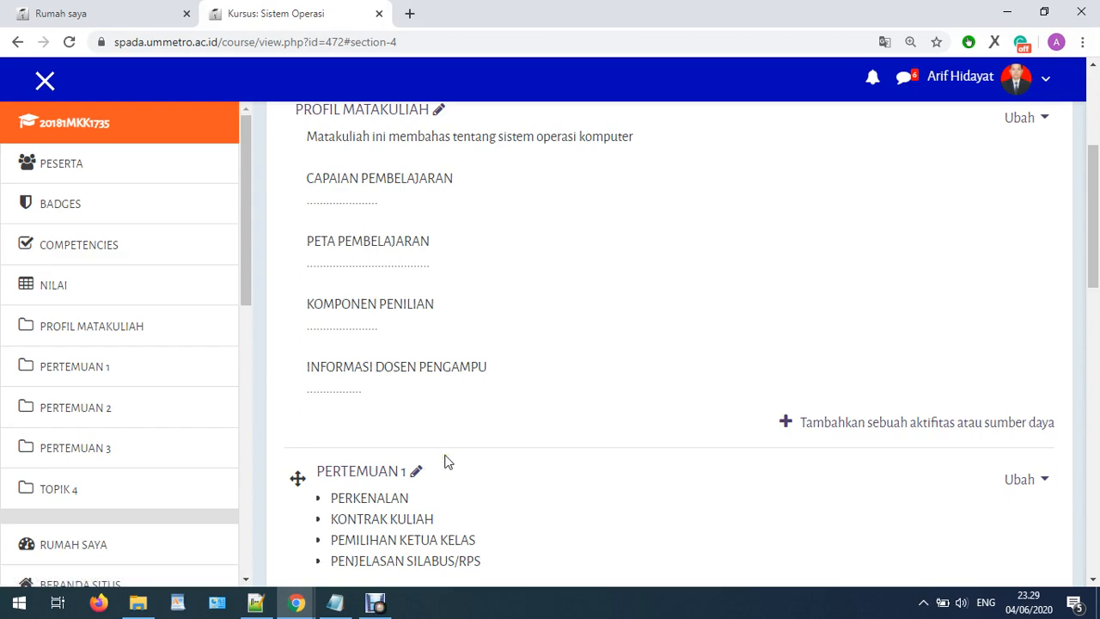
pyautogui.scroll(3, 679, 376)
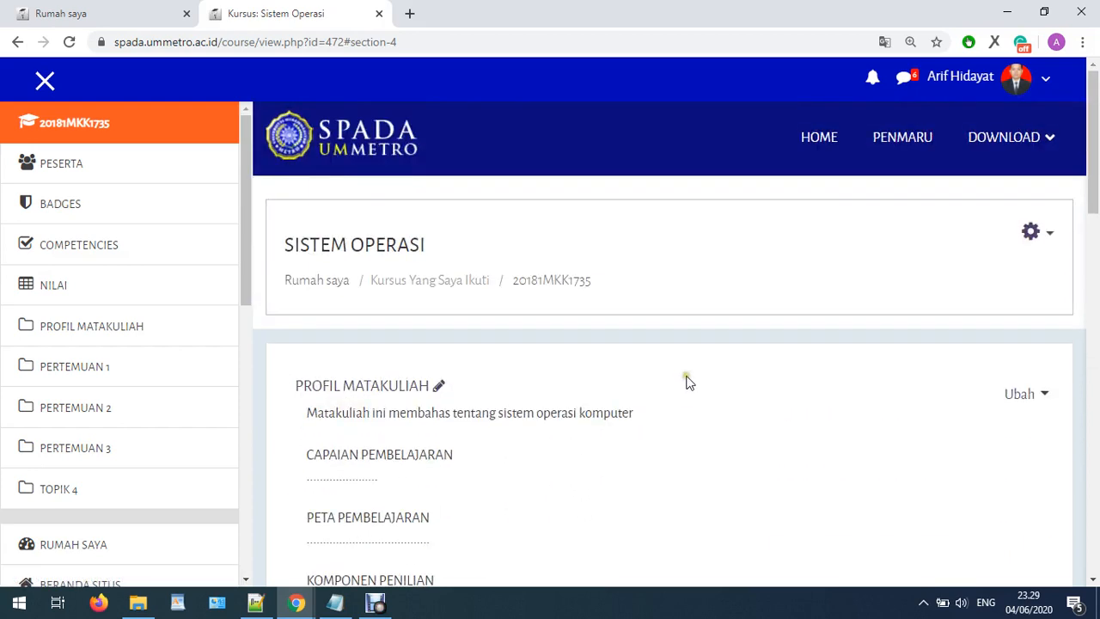
pyautogui.click(1032, 234)
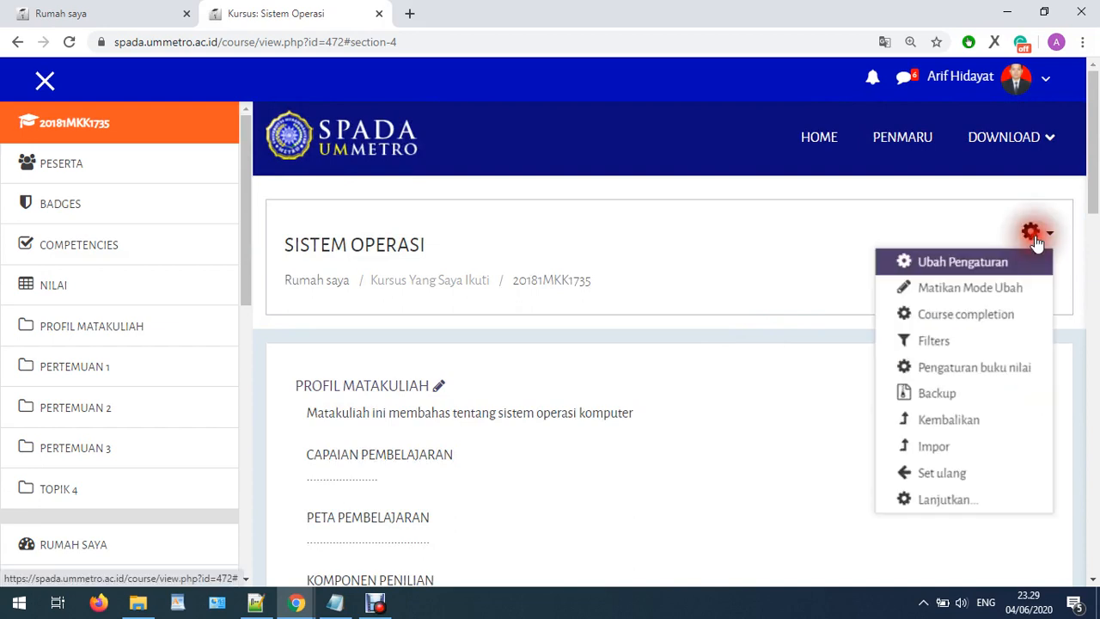
pyautogui.click(944, 500)
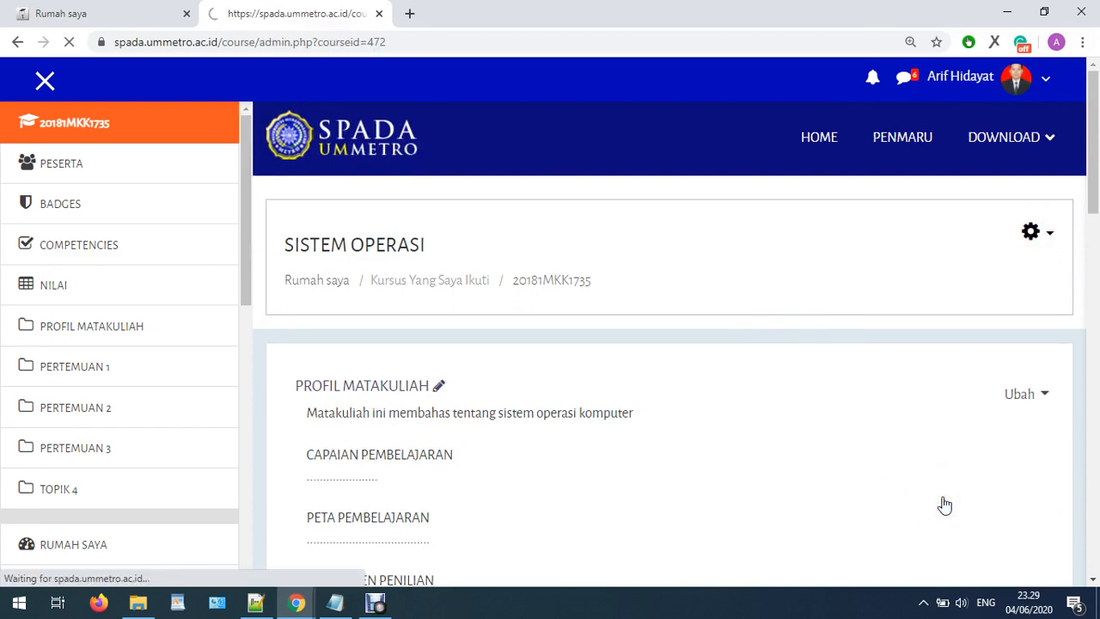
pyautogui.scroll(-8, 938, 484)
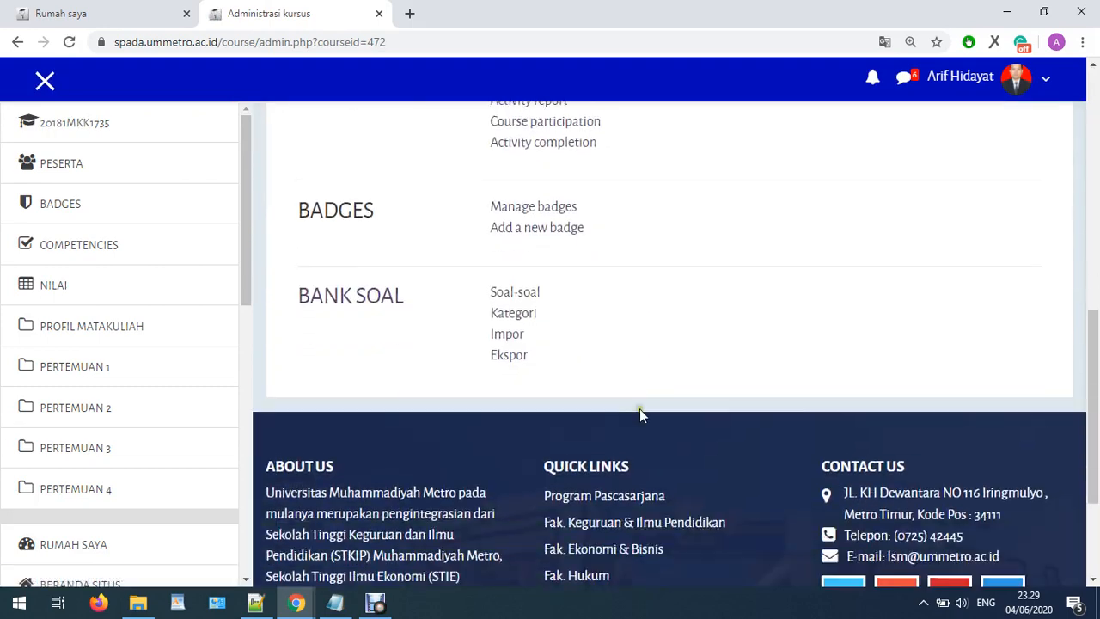
pyautogui.click(514, 225)
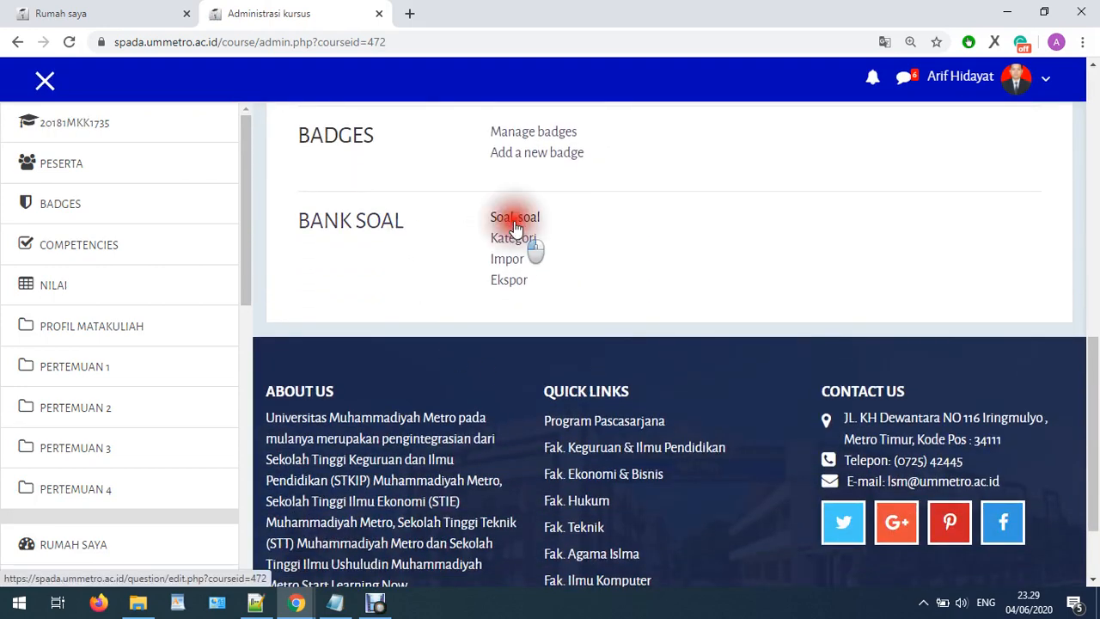
# Start a new question of the Essay type in the course's question bank.
pyautogui.scroll(-3, 516, 230)
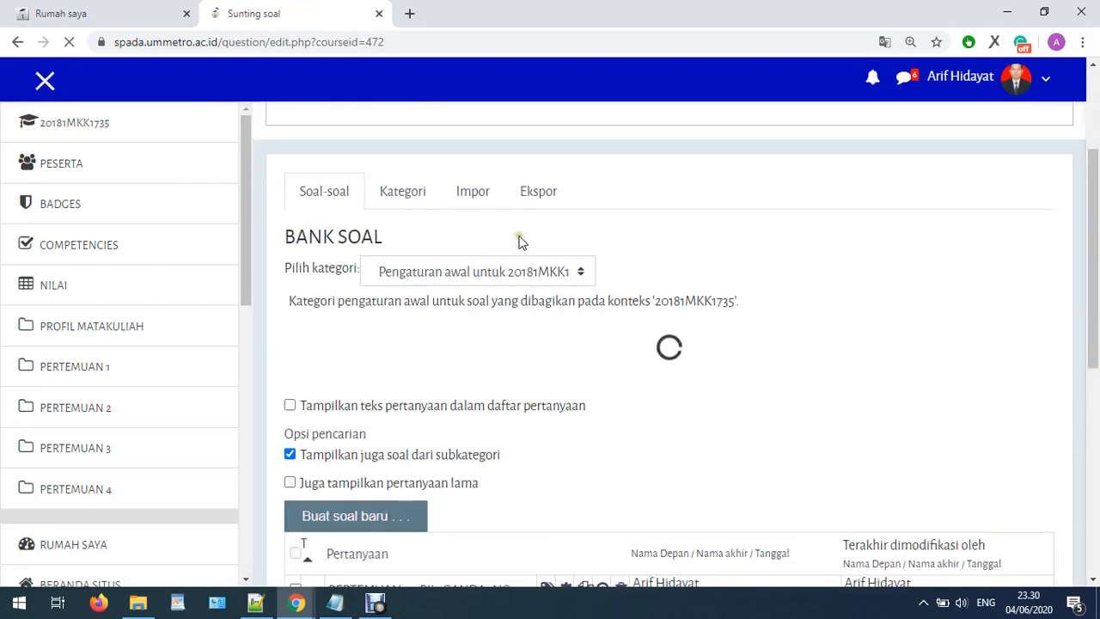
pyautogui.scroll(-3, 520, 242)
pyautogui.click(355, 307)
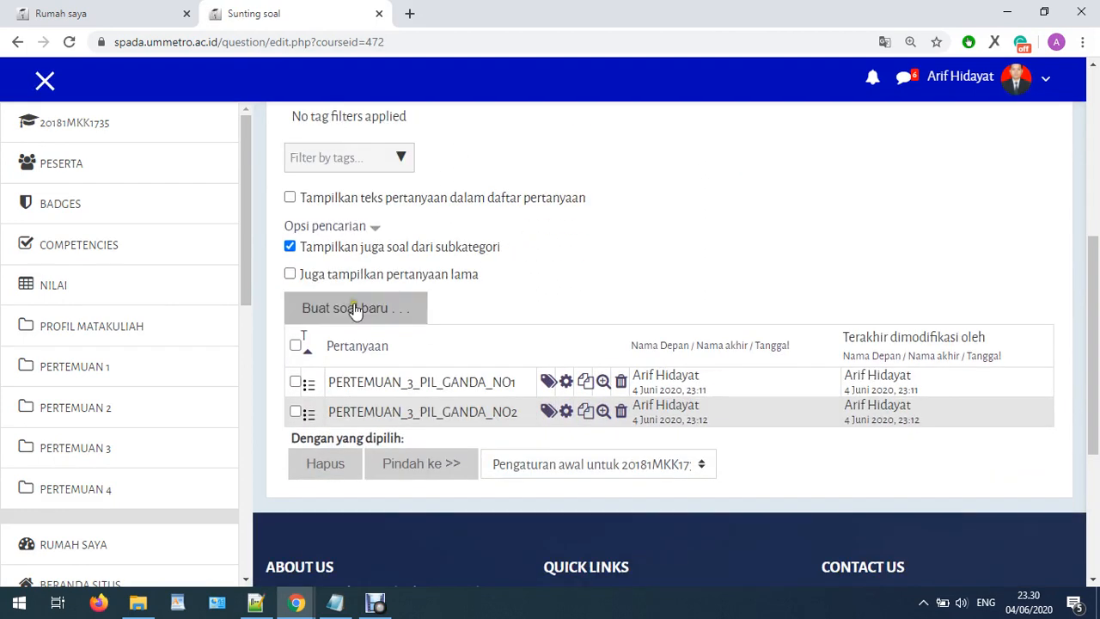
pyautogui.click(355, 310)
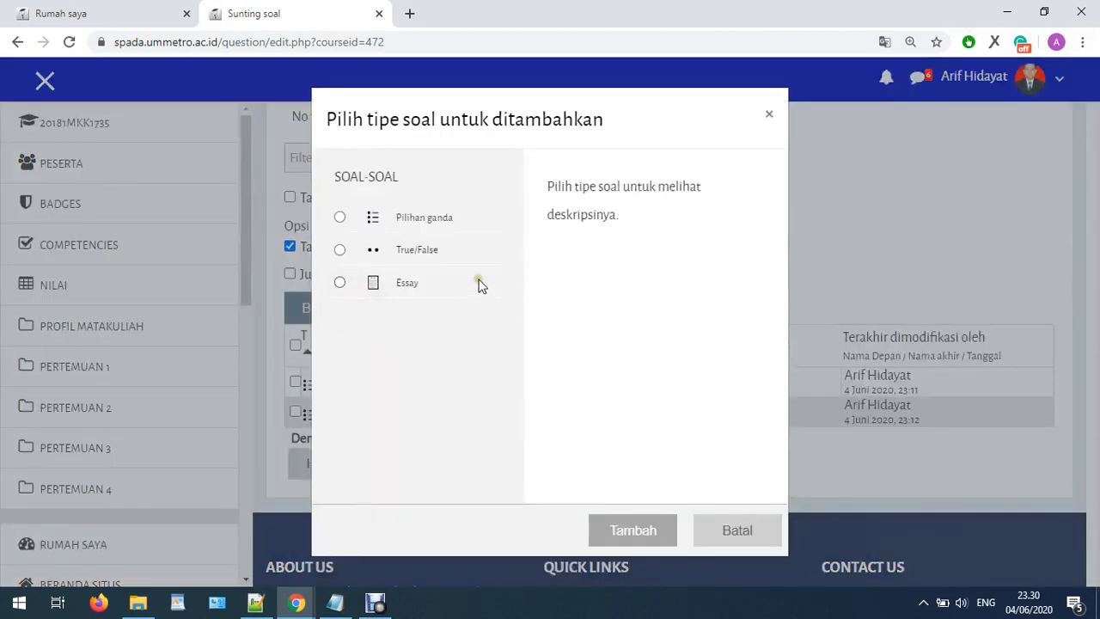
pyautogui.click(401, 281)
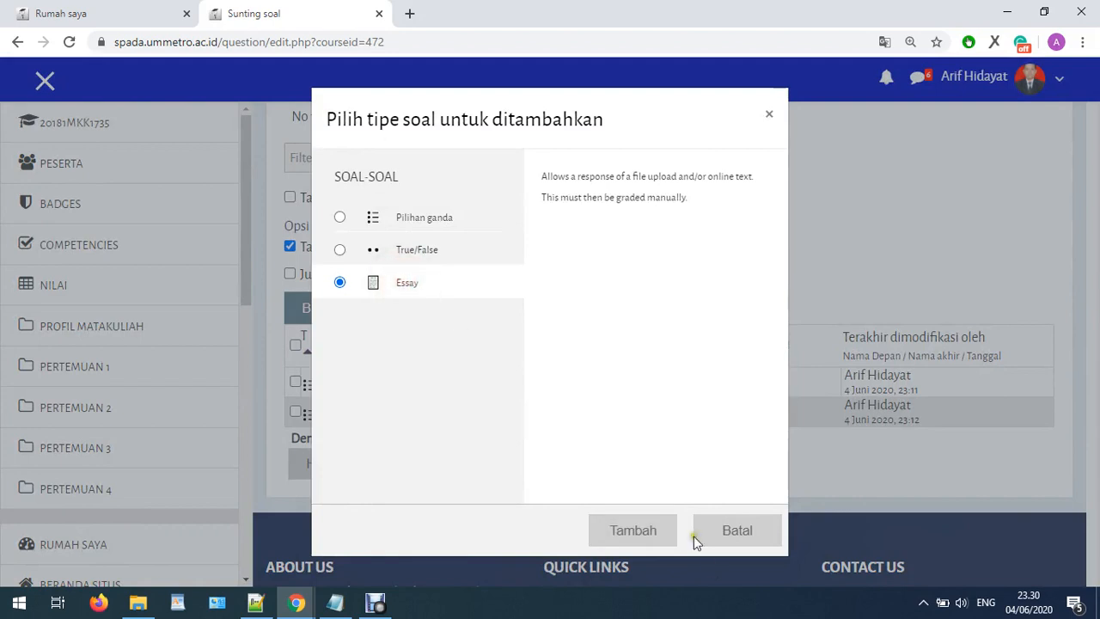
pyautogui.click(651, 537)
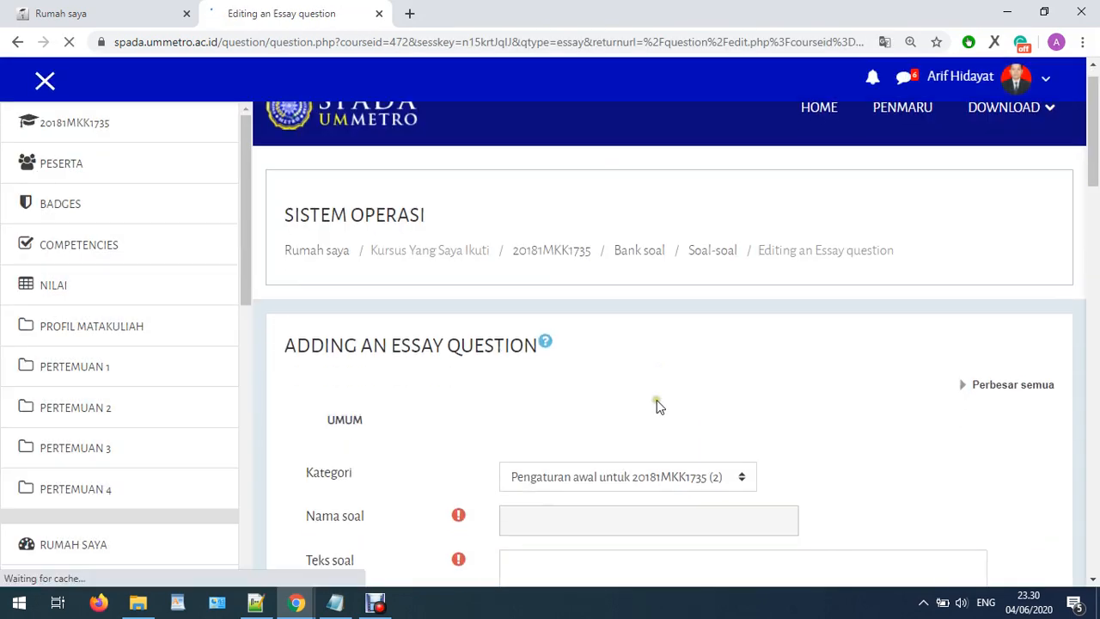
# Name the essay question PERTEMUAN_4_ESSAY.
pyautogui.click(563, 388)
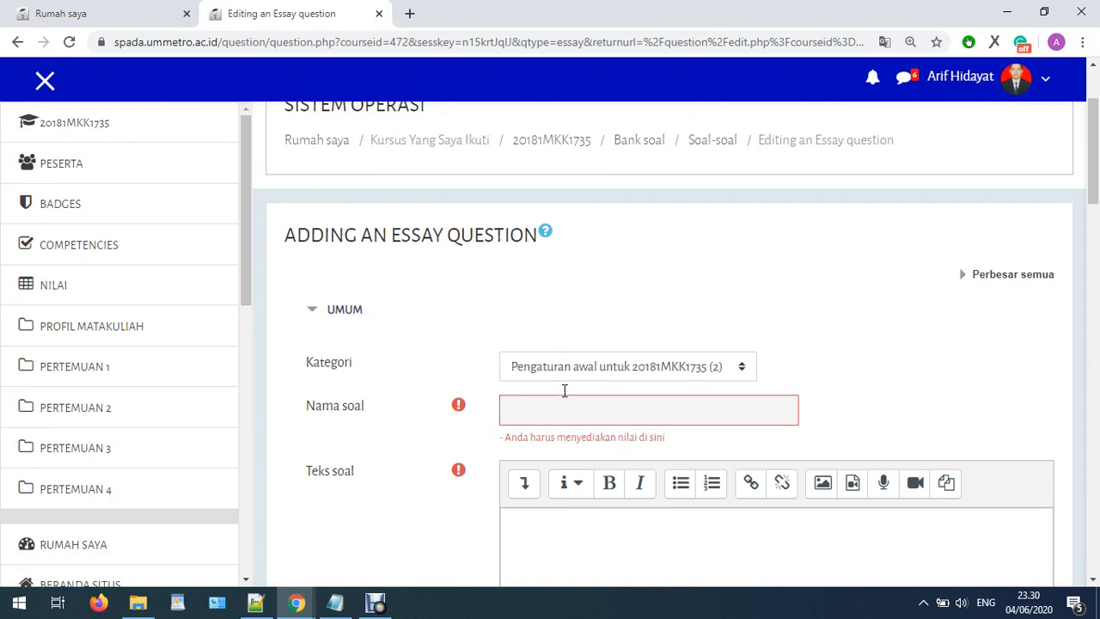
pyautogui.click(548, 409)
pyautogui.write('PETE')
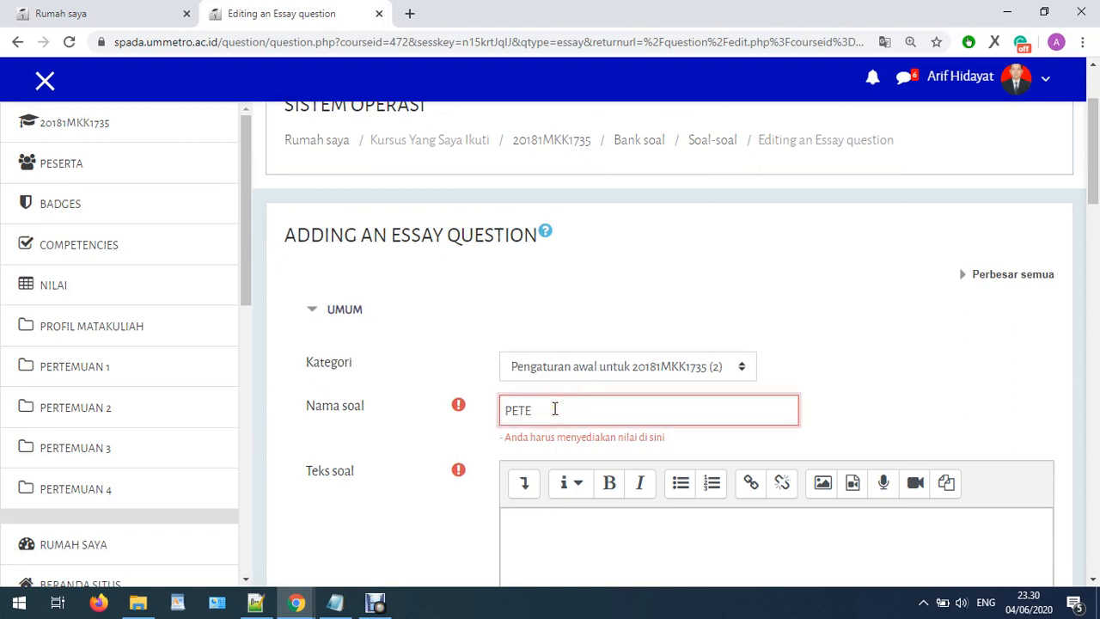
pyautogui.write('RTEMUAN_4_ESSAY_NO_1')
pyautogui.scroll(-2, 585, 420)
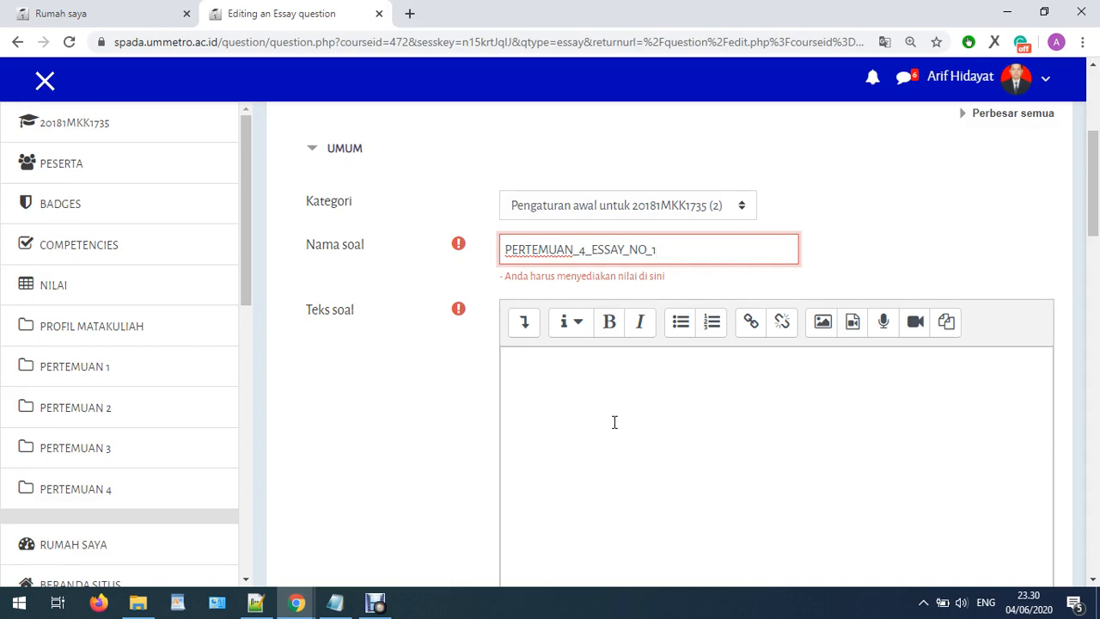
pyautogui.press('BackSpace')
pyautogui.press('BackSpace')
# Enter "APA YANG ANDA KETAHUI TENTANG SISTEM OPERASI... JELASKAN...." as the question text.
pyautogui.click(614, 422)
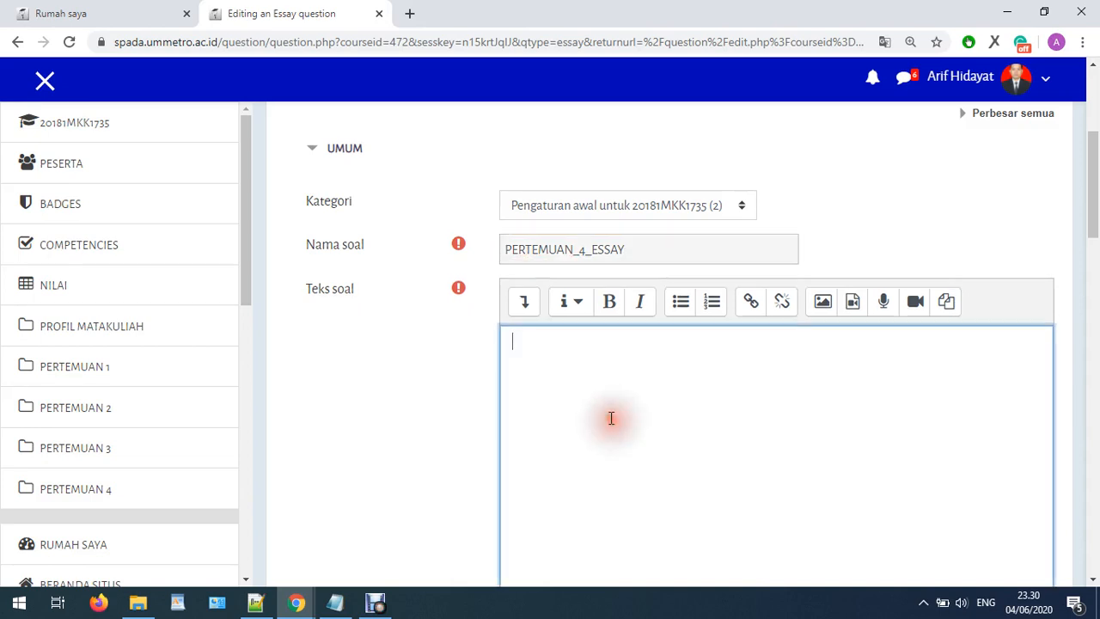
pyautogui.write('AYAPA YANG A')
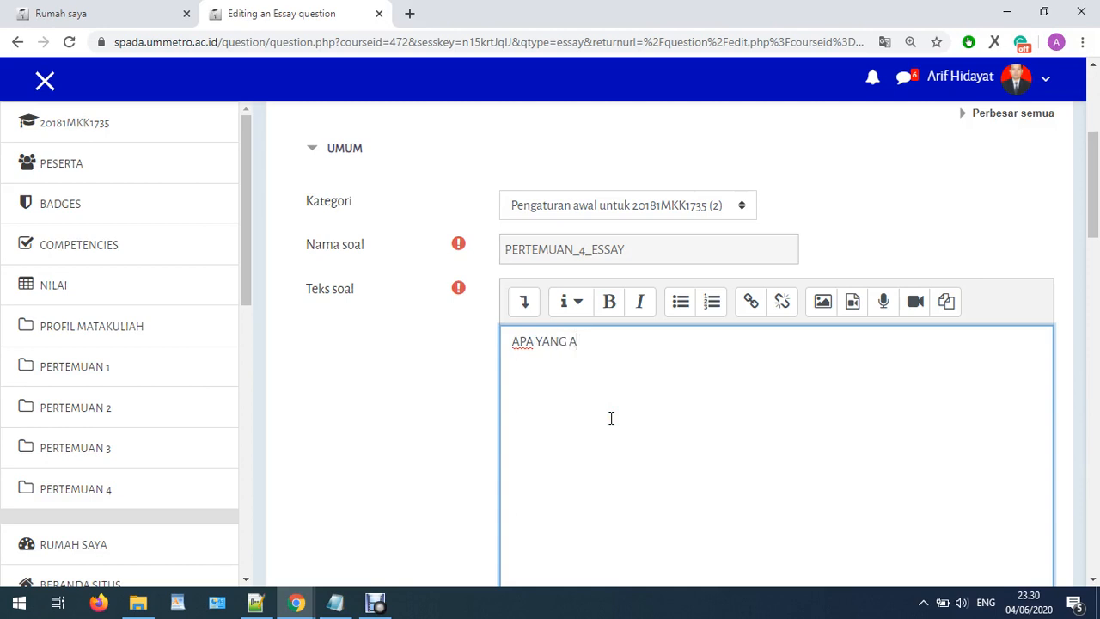
pyautogui.write('NDA KETAHUI ')
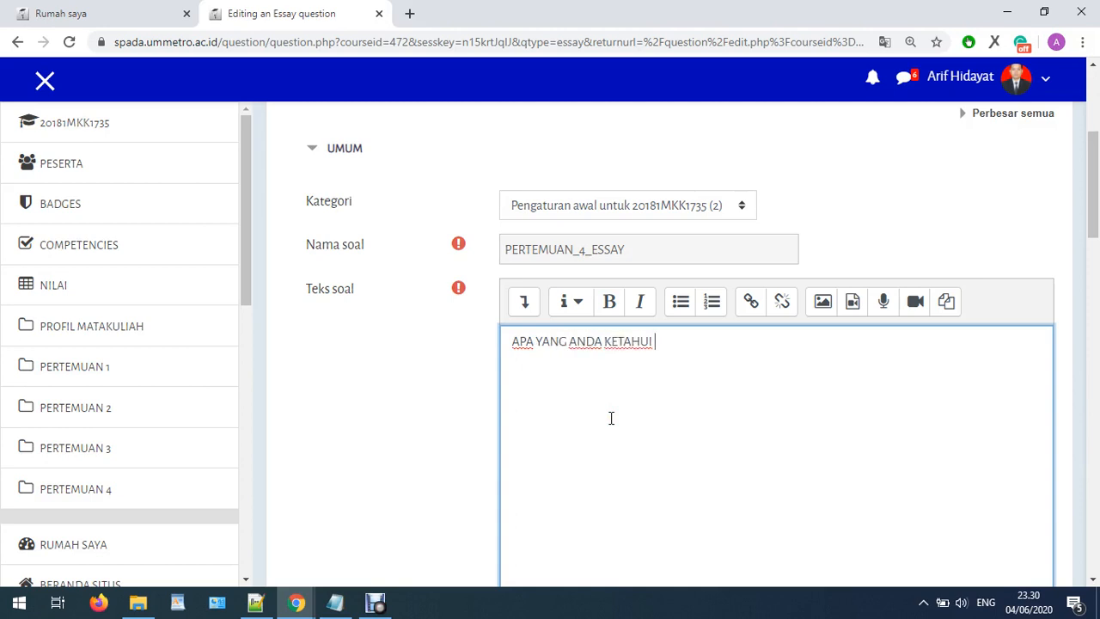
pyautogui.write('TENTANG SISTE')
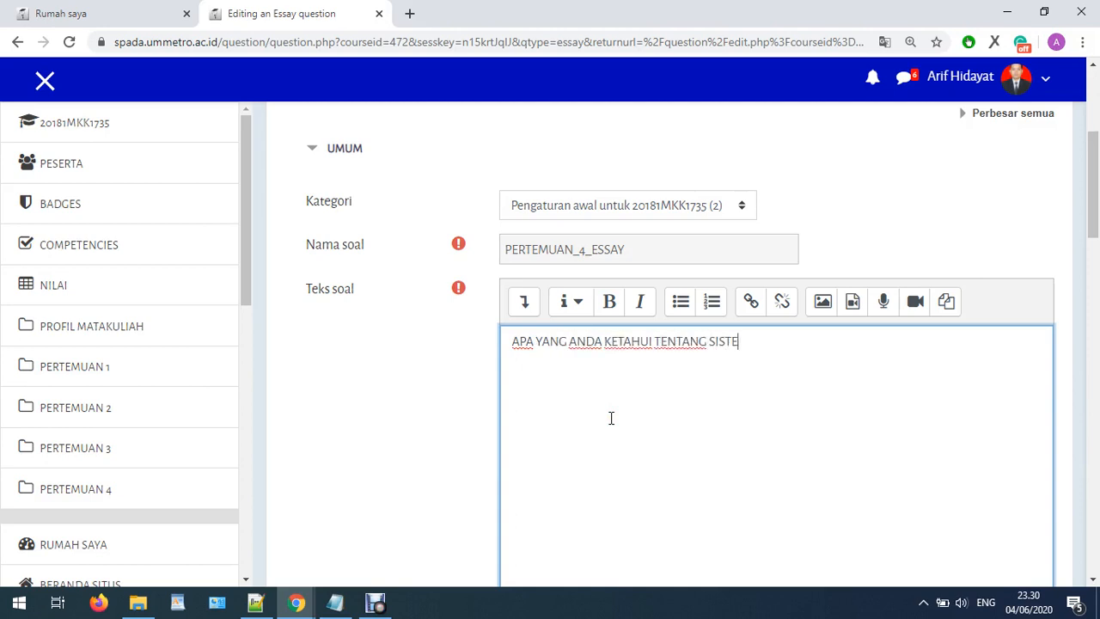
pyautogui.write('M OPERASI... JELASK')
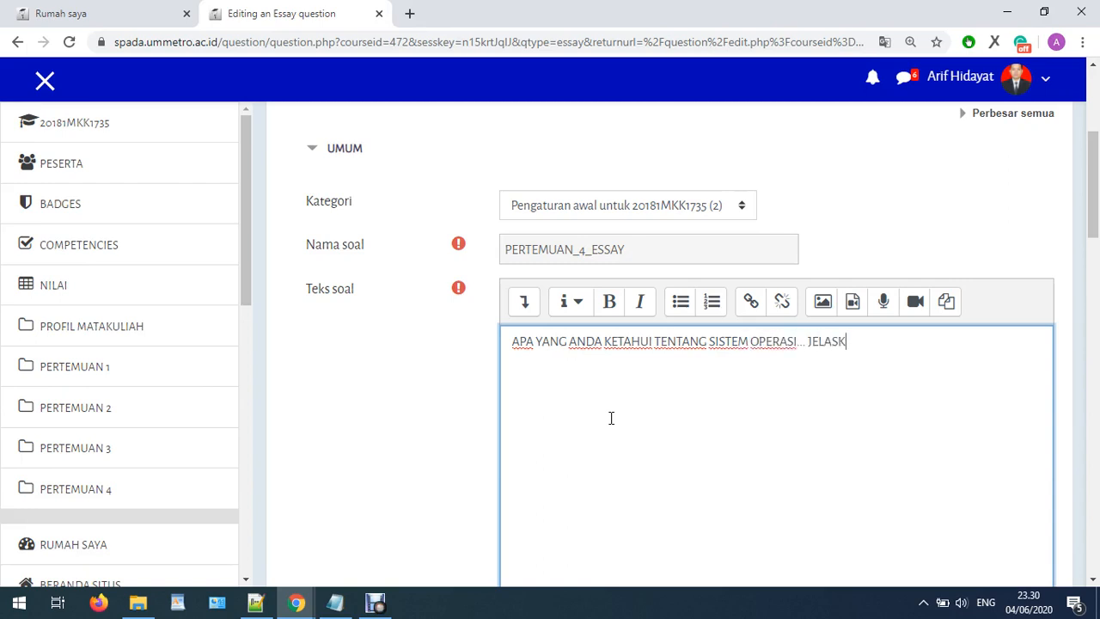
pyautogui.write('AN....')
# Set the input box size in the essay's response options to 40 lines.
pyautogui.scroll(-8, 611, 418)
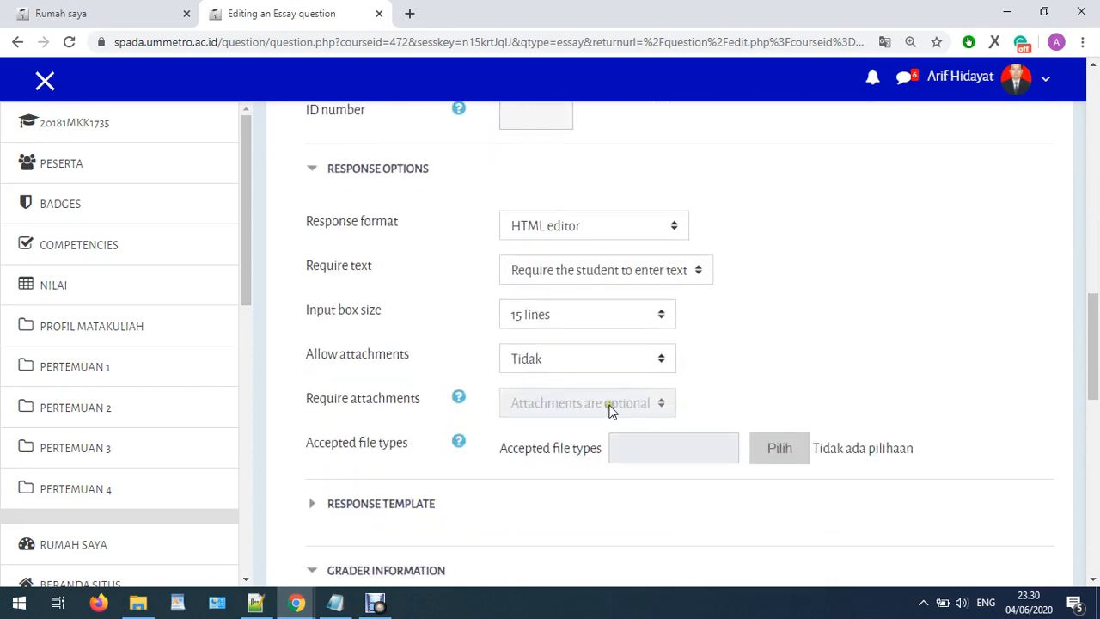
pyautogui.click(536, 325)
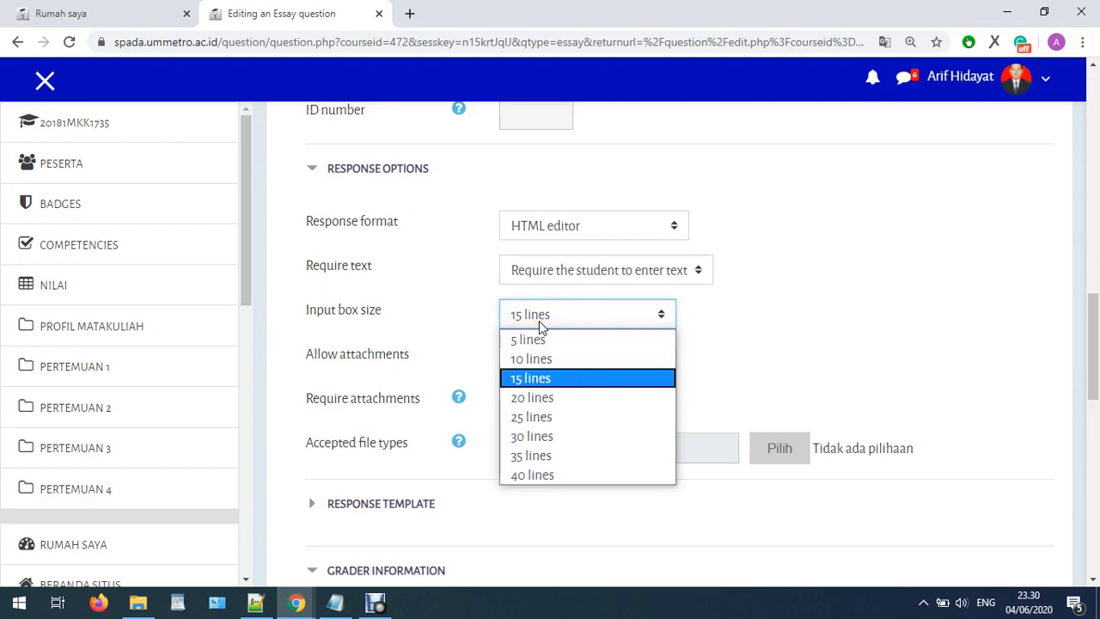
pyautogui.click(559, 474)
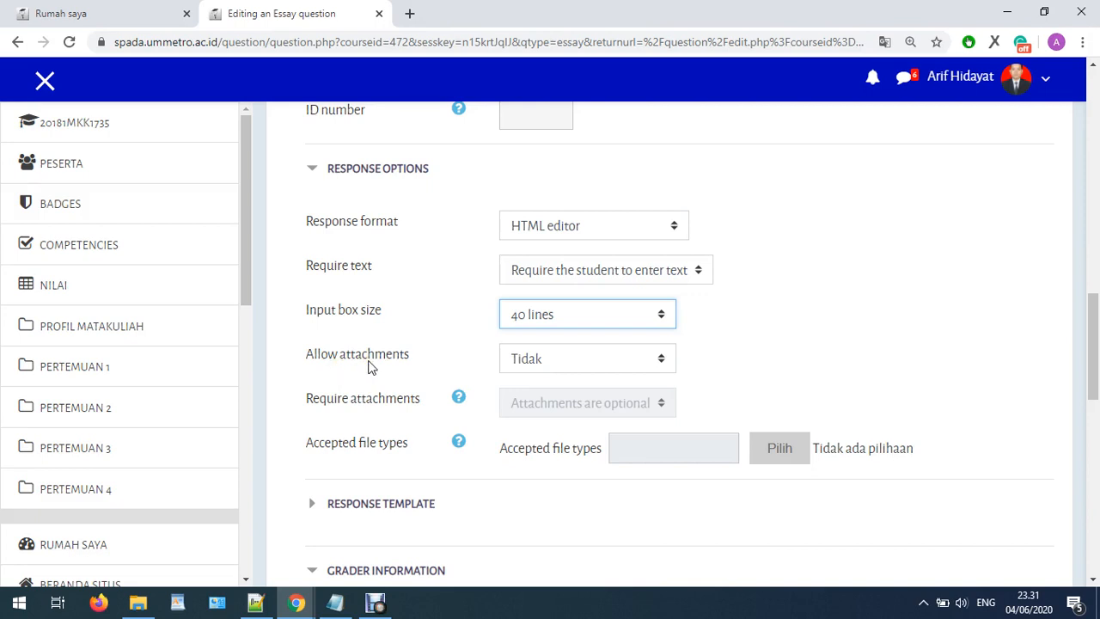
# Allow 1 attachment and require 1 attachment in the essay's response options.
pyautogui.click(525, 361)
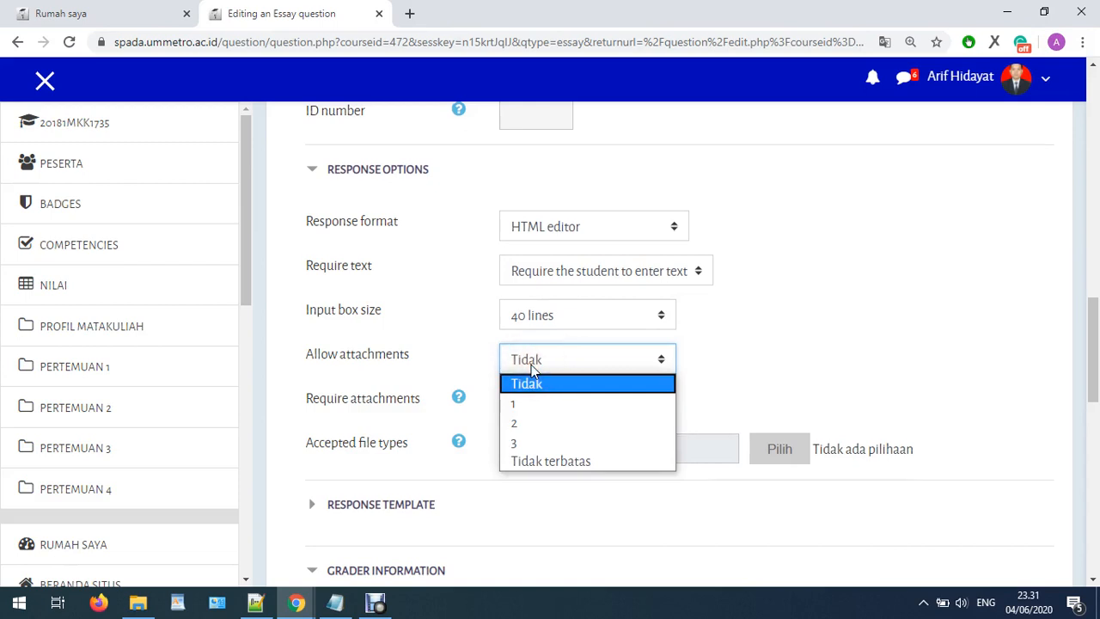
pyautogui.click(847, 356)
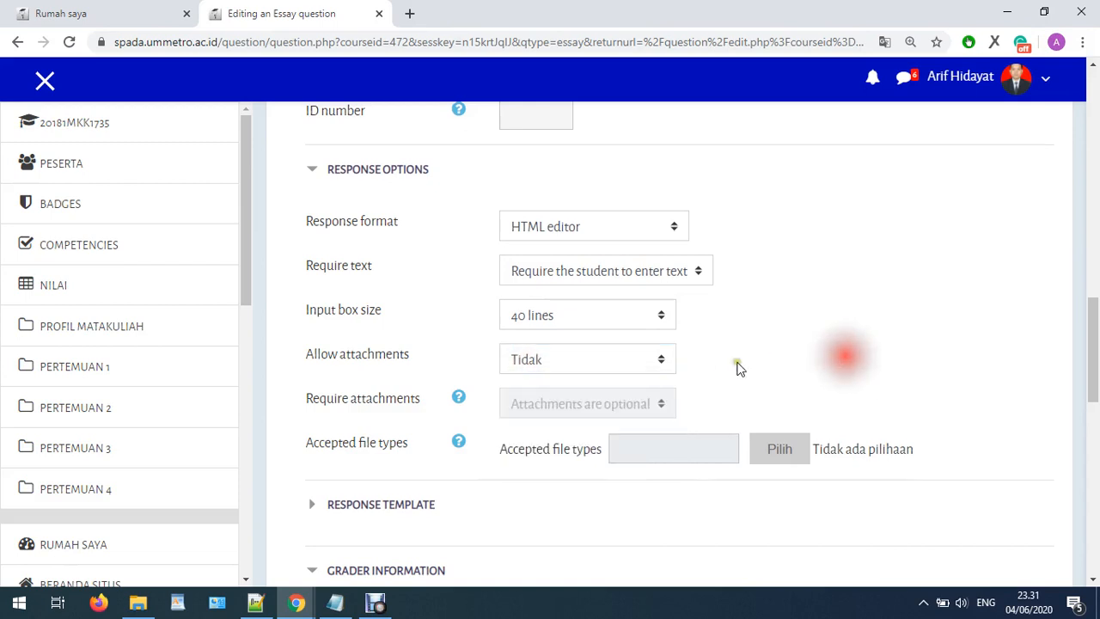
pyautogui.click(586, 363)
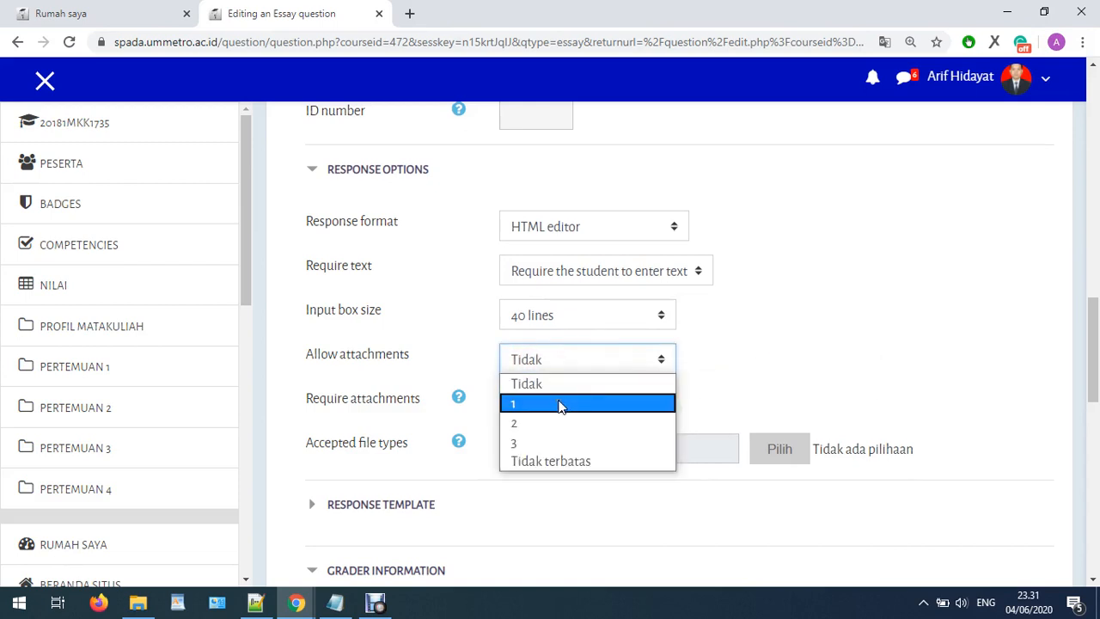
pyautogui.click(559, 404)
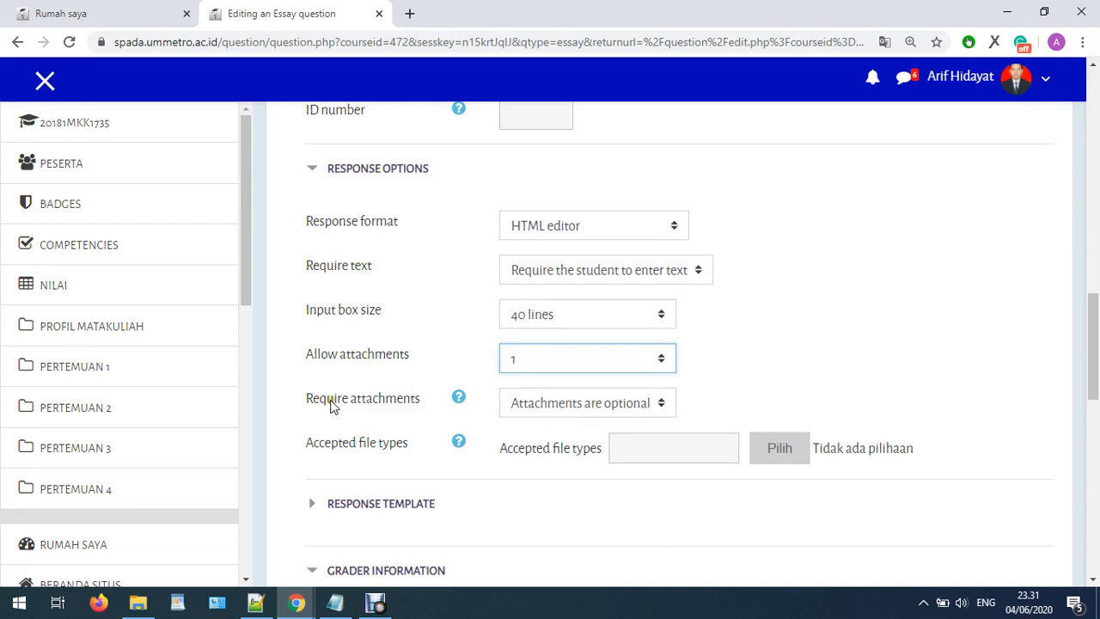
pyautogui.click(540, 404)
pyautogui.click(518, 449)
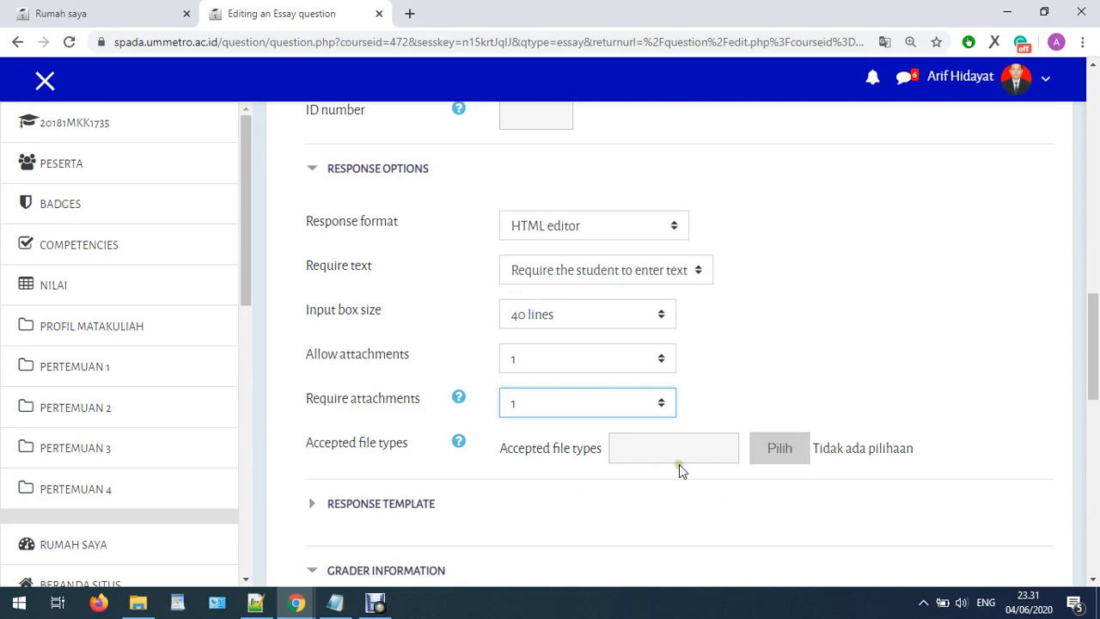
# Restrict the accepted file types for the essay's attachment to Presentation files.
pyautogui.click(790, 456)
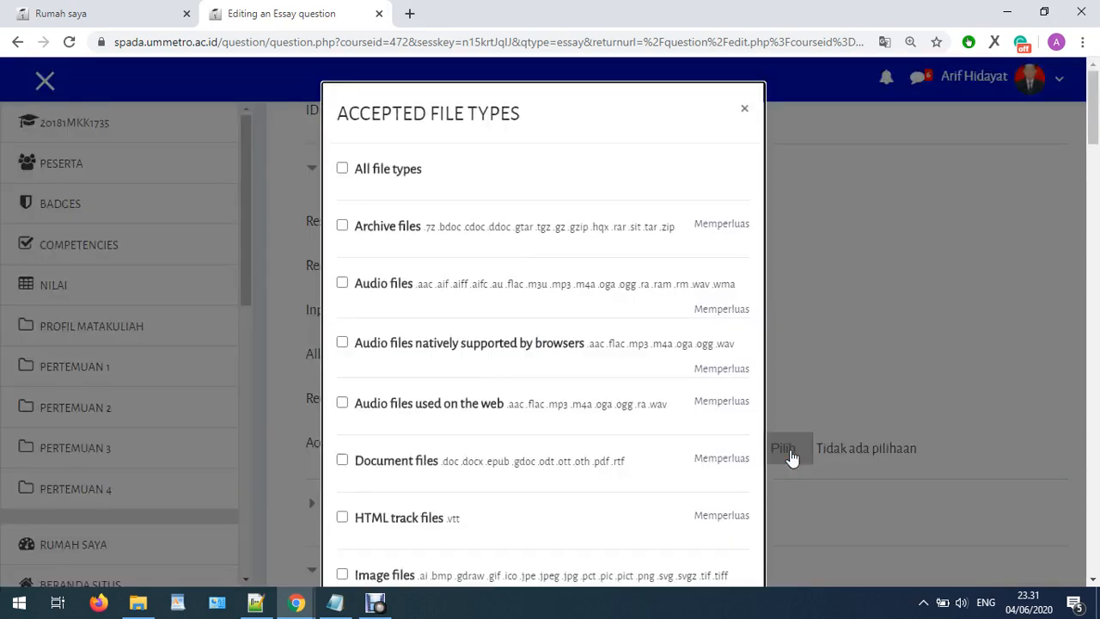
pyautogui.scroll(-4, 413, 331)
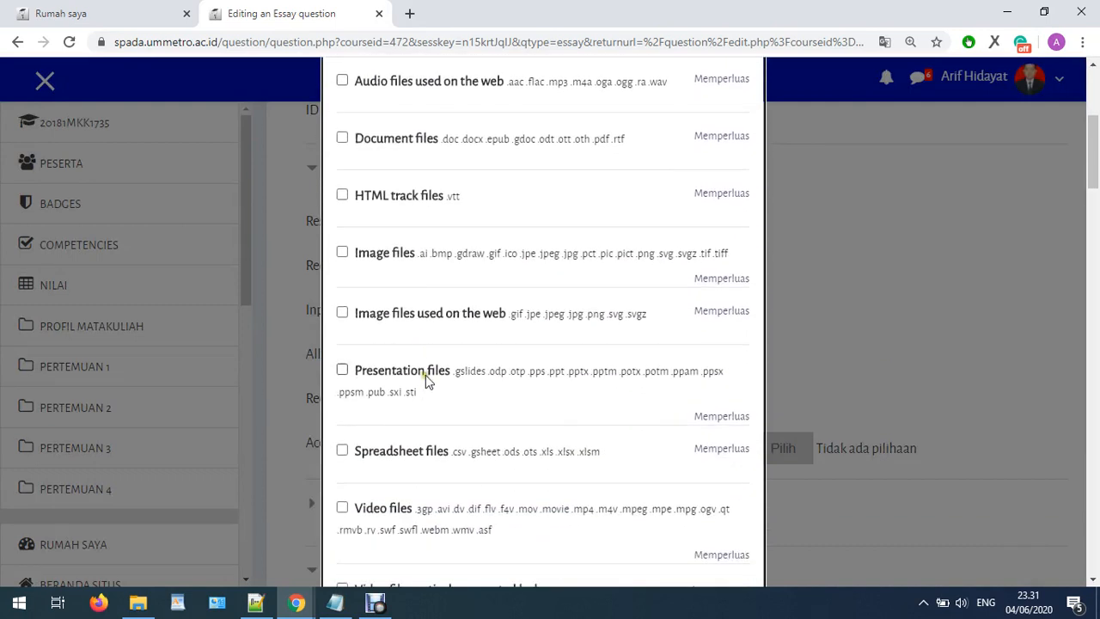
pyautogui.click(343, 370)
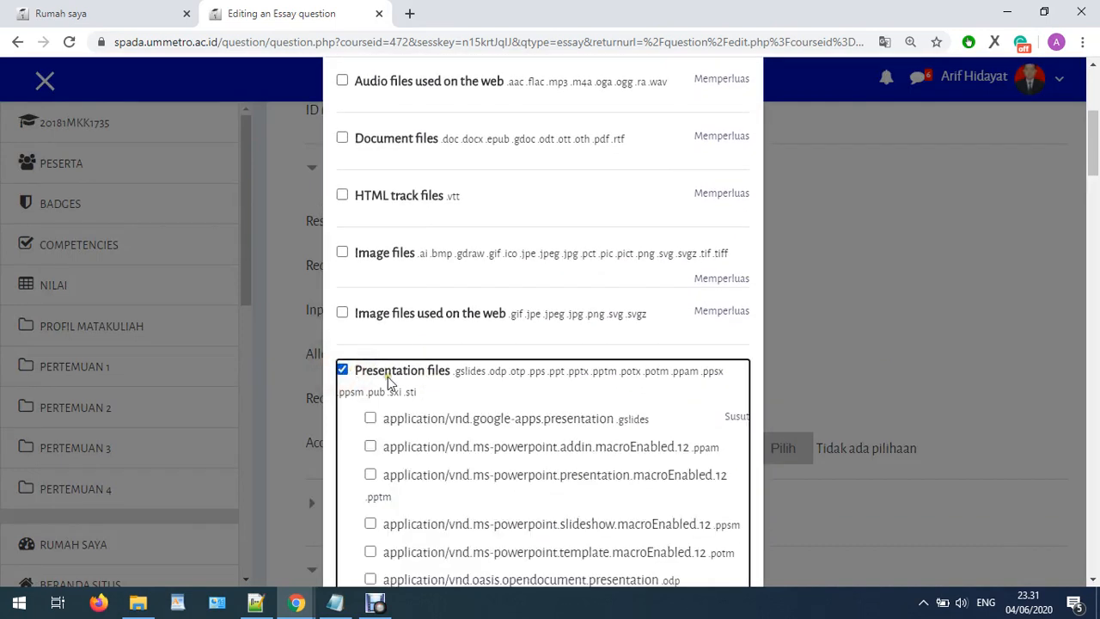
pyautogui.scroll(-7, 496, 378)
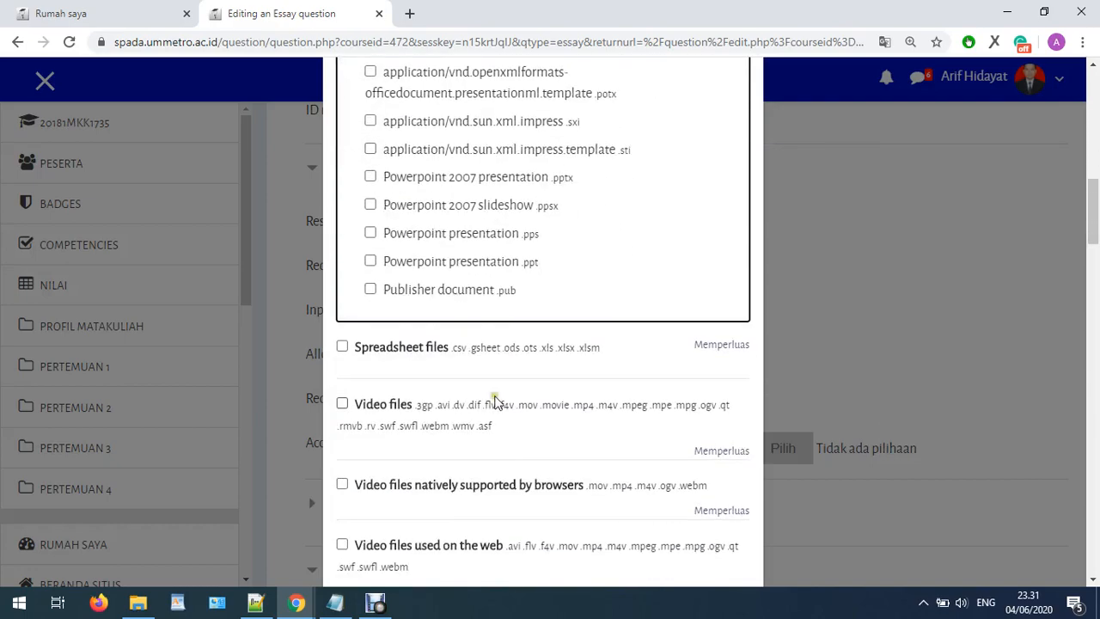
pyautogui.scroll(5, 493, 374)
pyautogui.scroll(-7, 913, 381)
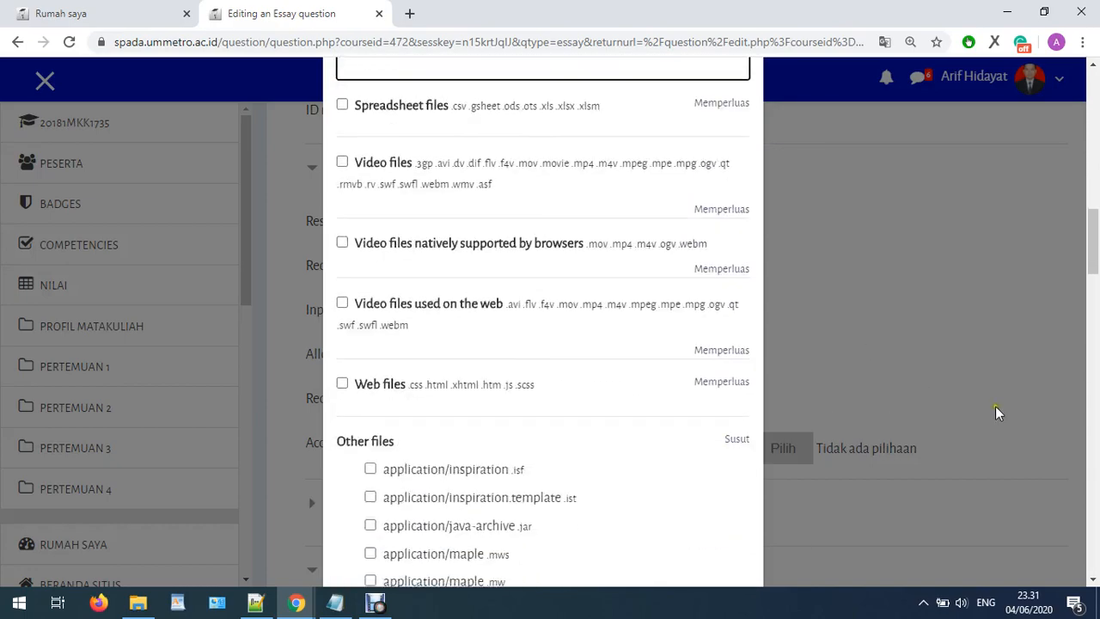
pyautogui.scroll(-8, 997, 413)
pyautogui.moveTo(1093, 335); pyautogui.dragTo(1095, 533)
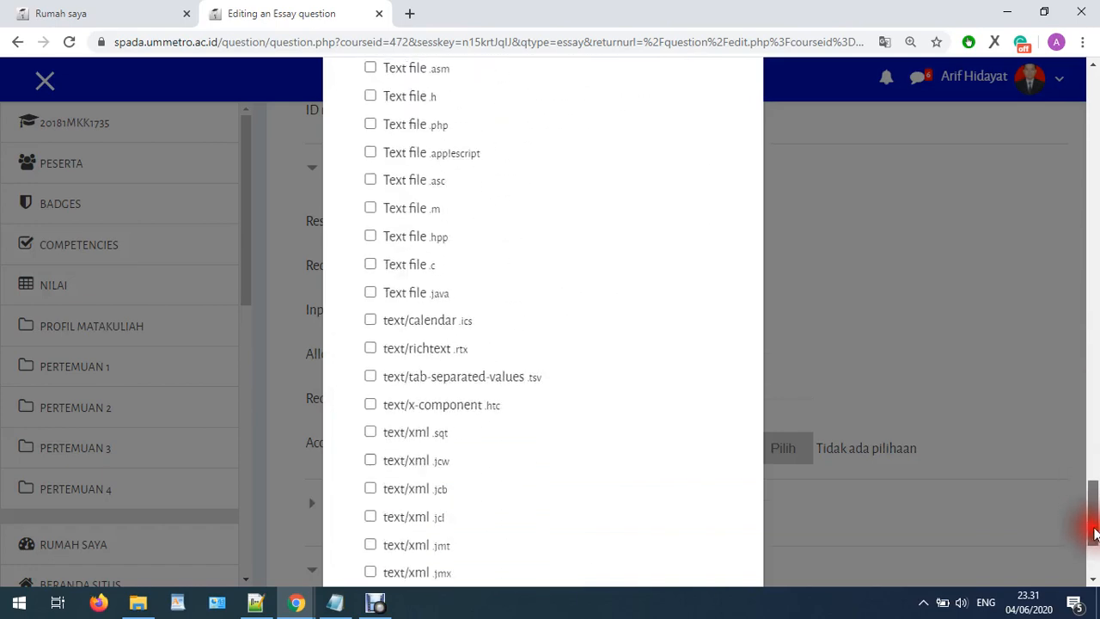
pyautogui.click(619, 538)
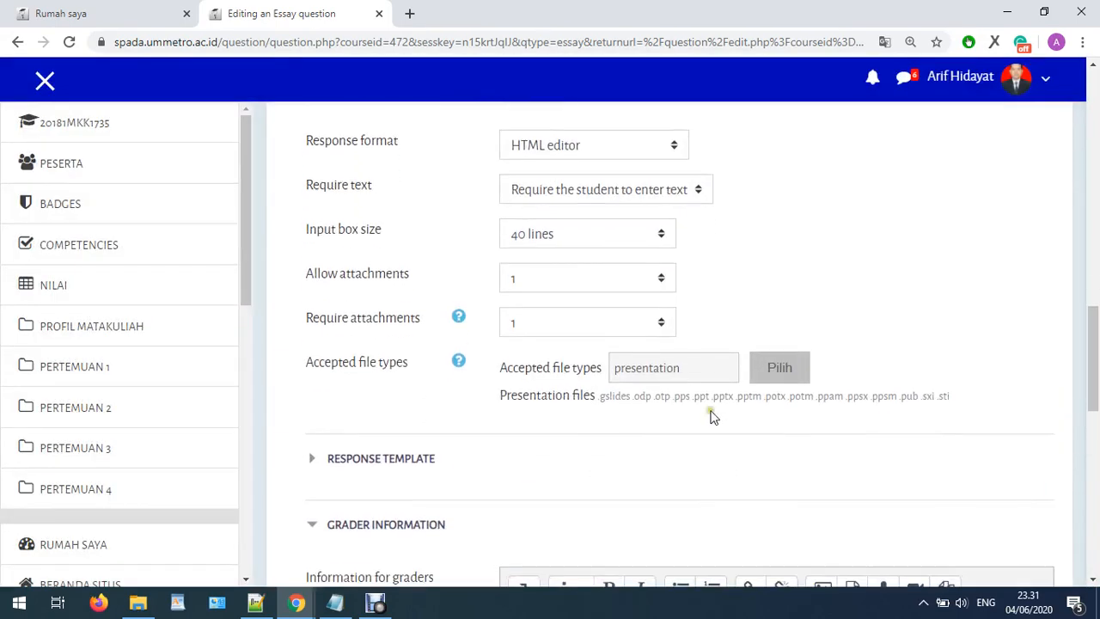
# Review the essay form from the question text and default mark through the response options to the grader information.
pyautogui.scroll(15, 585, 374)
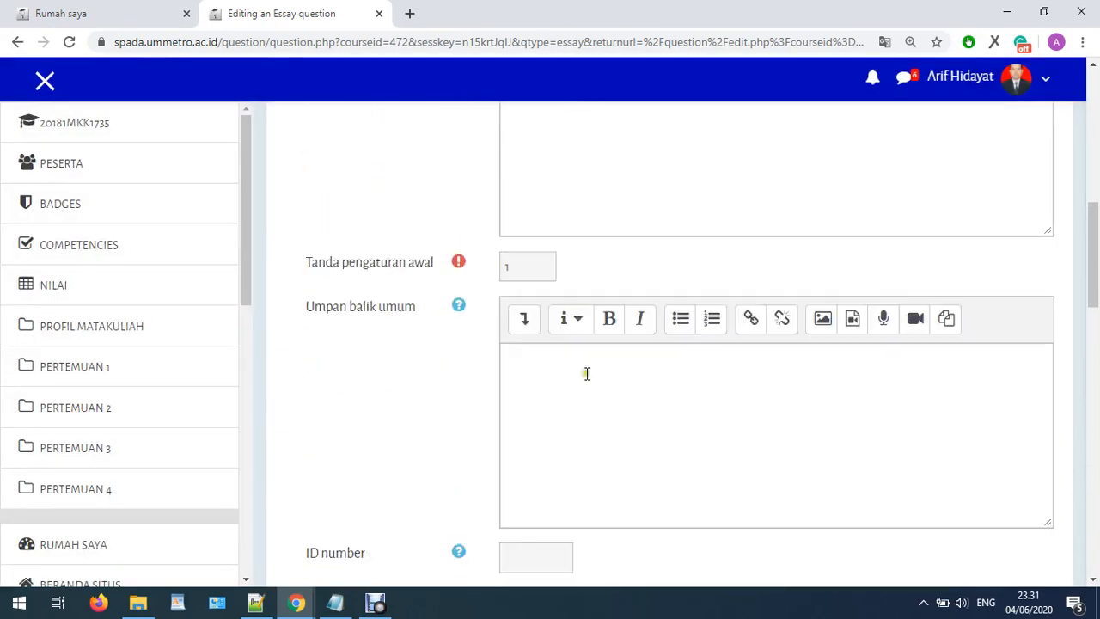
pyautogui.click(831, 386)
pyautogui.click(897, 355)
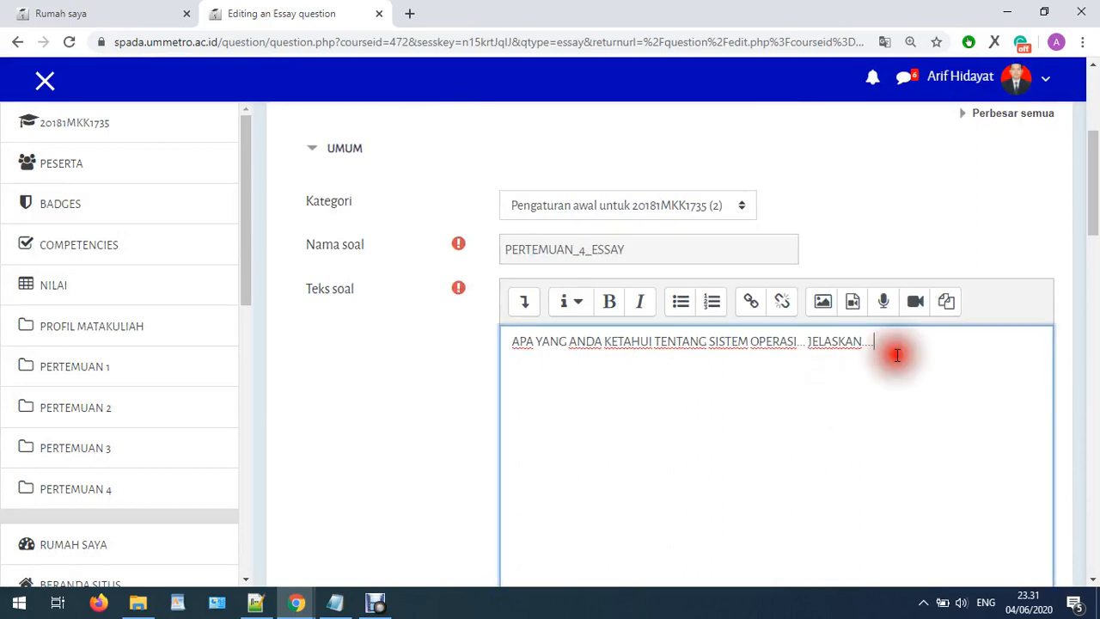
pyautogui.scroll(-10, 903, 351)
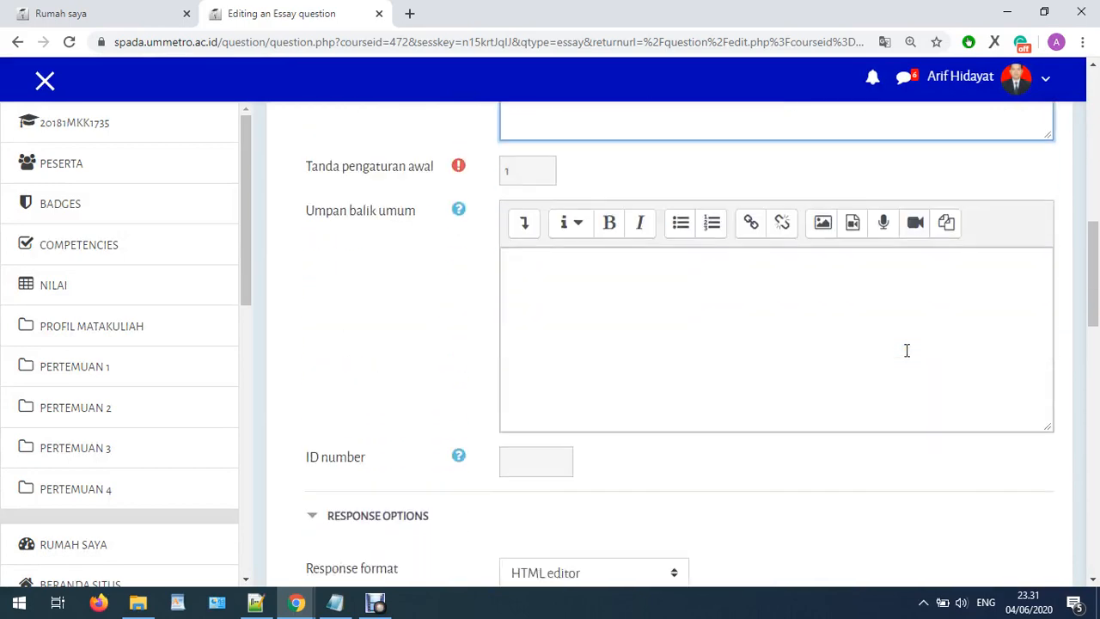
pyautogui.scroll(-6, 907, 350)
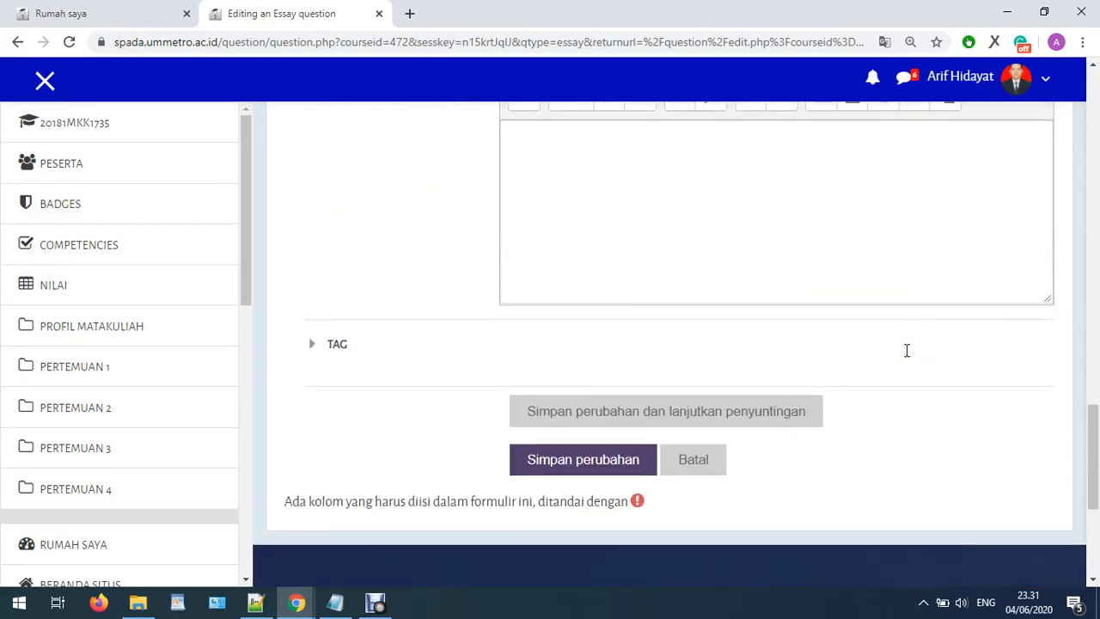
pyautogui.scroll(8, 906, 351)
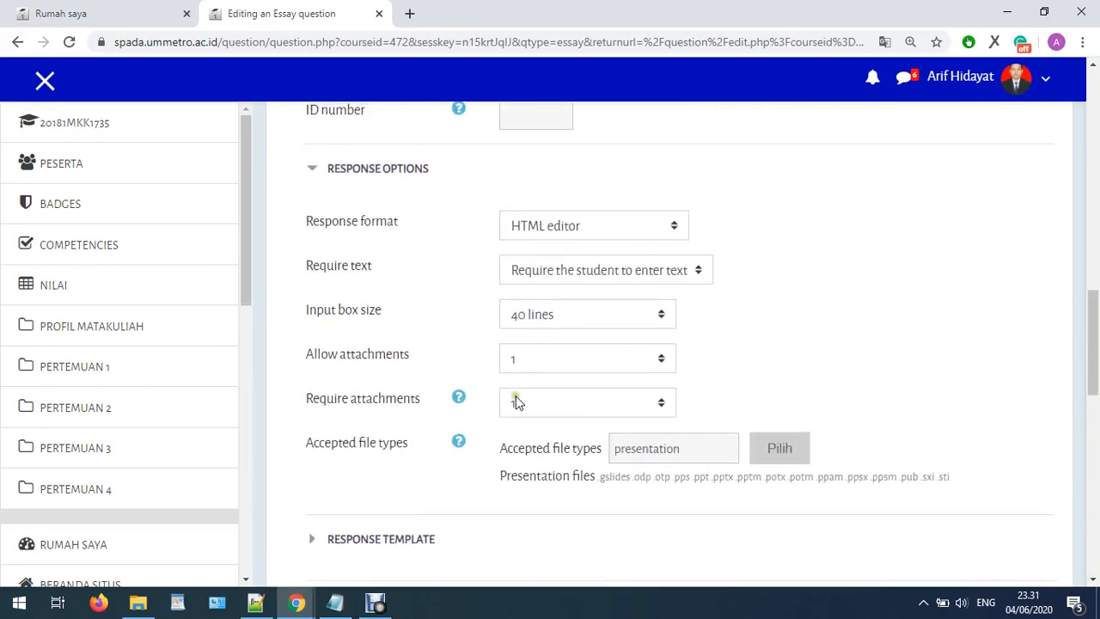
pyautogui.scroll(8, 724, 341)
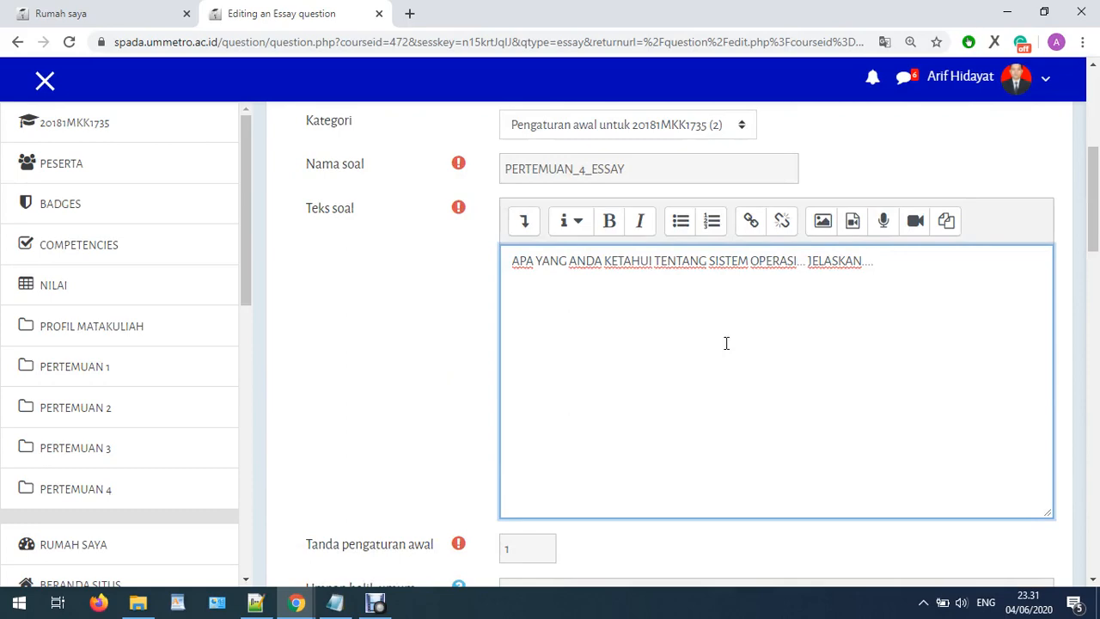
pyautogui.scroll(-15, 727, 343)
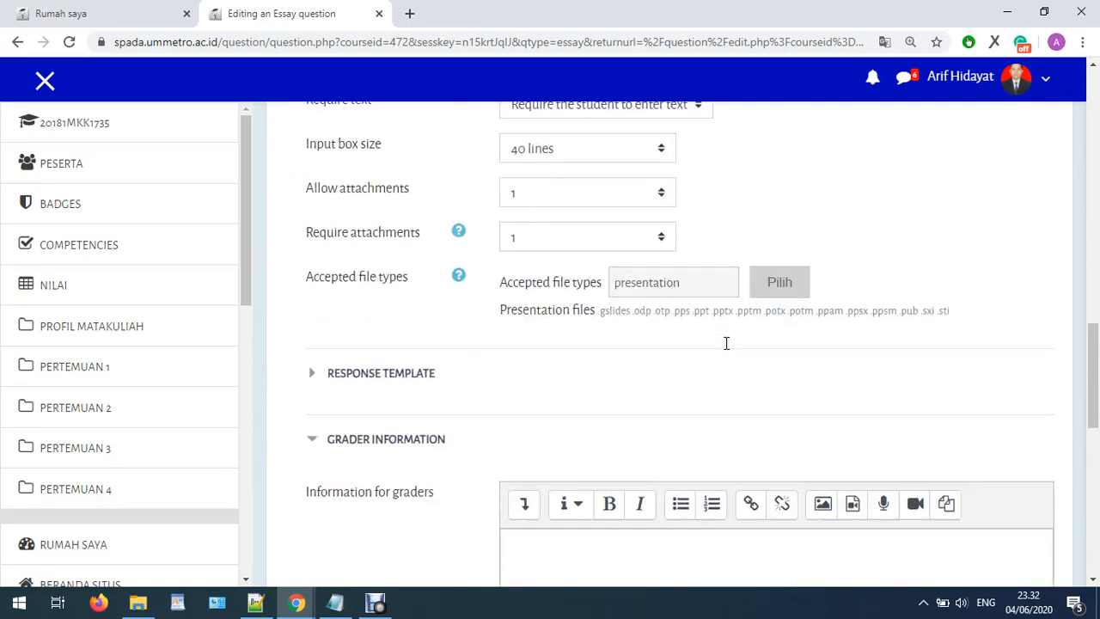
pyautogui.scroll(10, 727, 344)
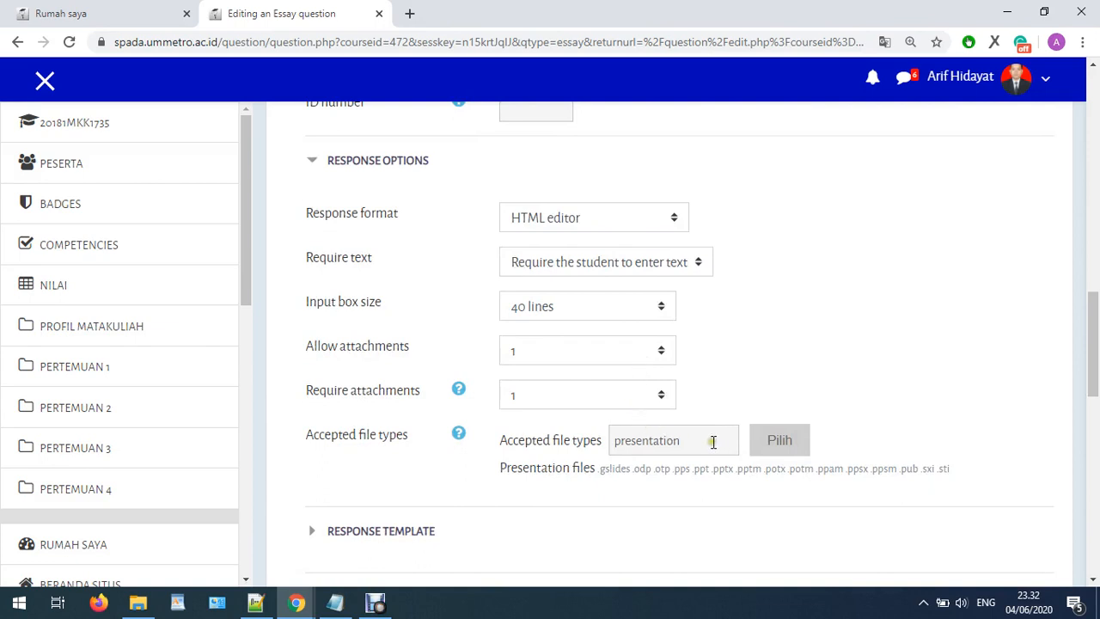
# Make attachments optional and set Allow attachments to Tidak in the essay's response options.
pyautogui.click(588, 395)
pyautogui.click(545, 421)
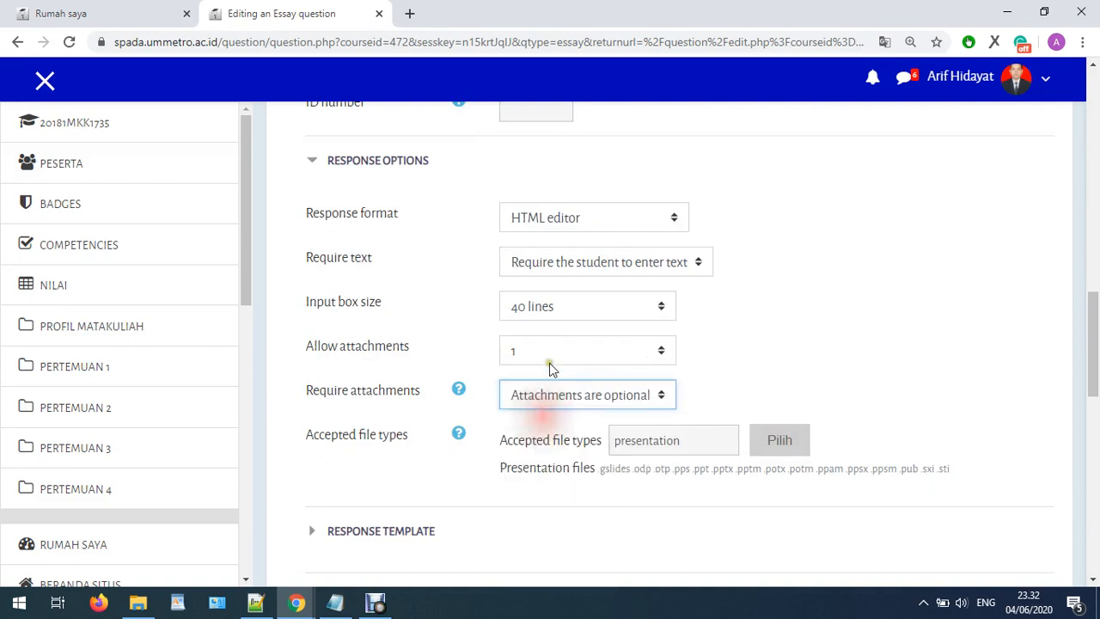
pyautogui.click(537, 356)
pyautogui.click(535, 376)
pyautogui.moveTo(676, 438); pyautogui.dragTo(550, 464)
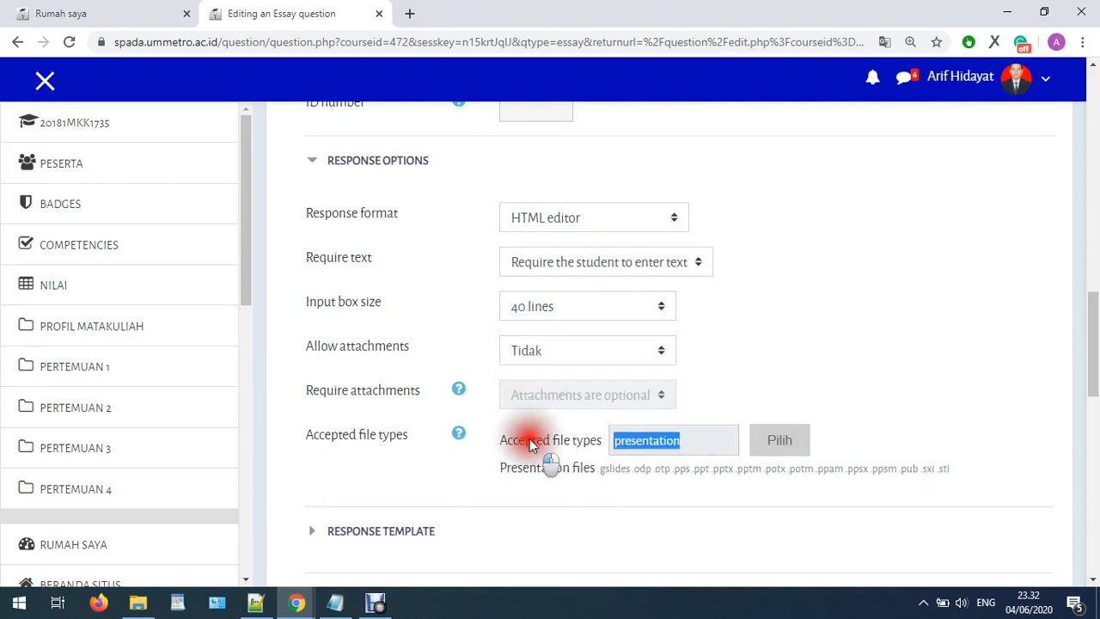
pyautogui.click(767, 440)
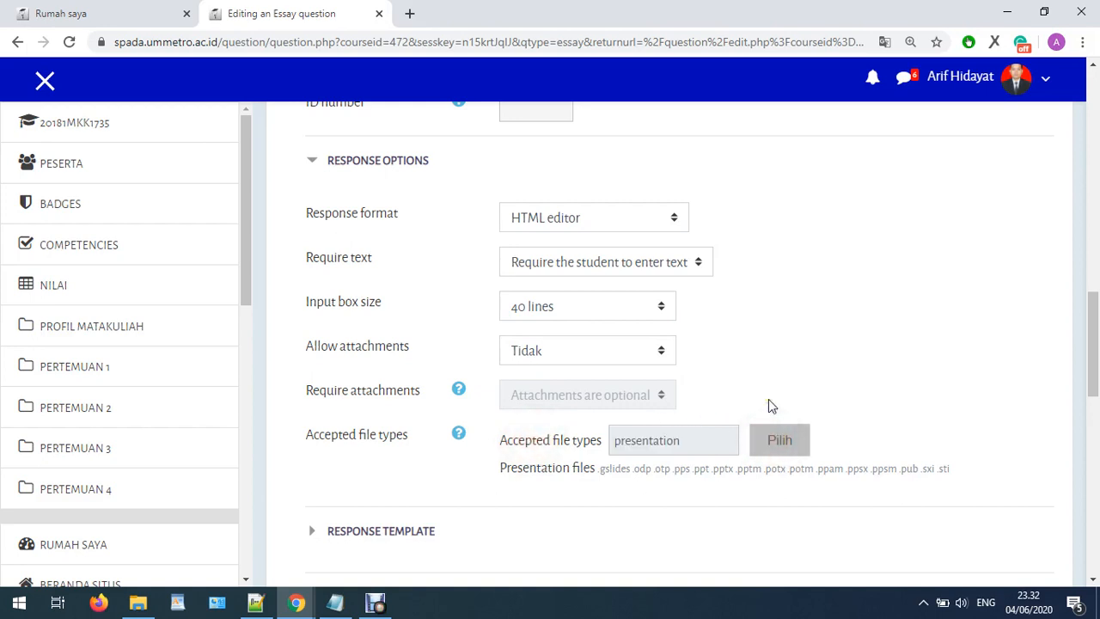
pyautogui.click(763, 451)
pyautogui.moveTo(317, 345); pyautogui.dragTo(385, 346)
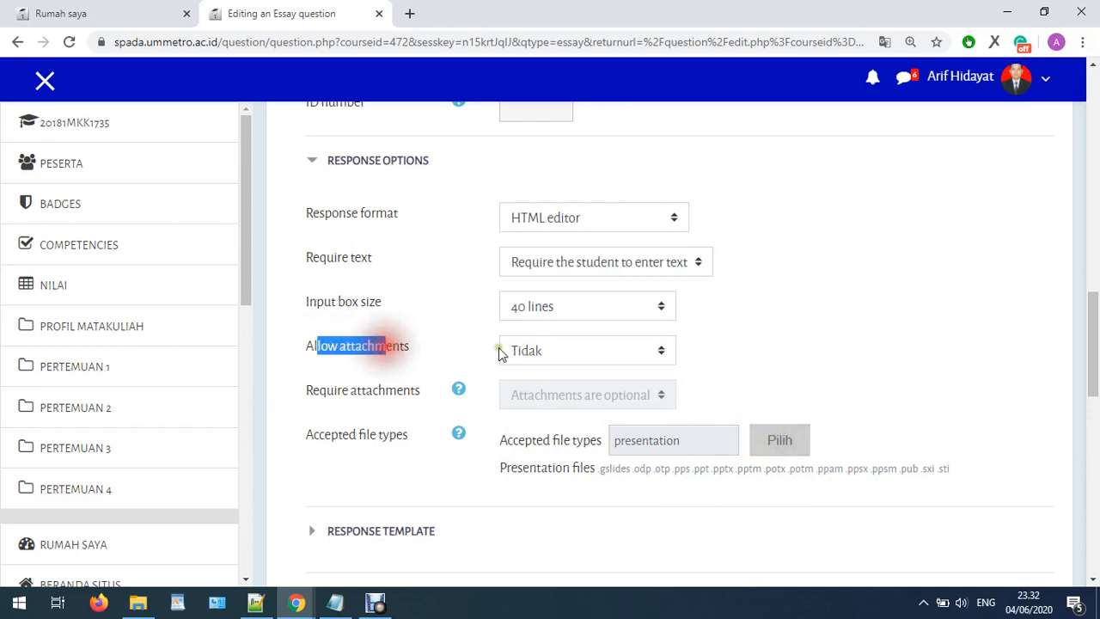
# Recheck the essay's question text and save the question to the question bank.
pyautogui.scroll(10, 501, 351)
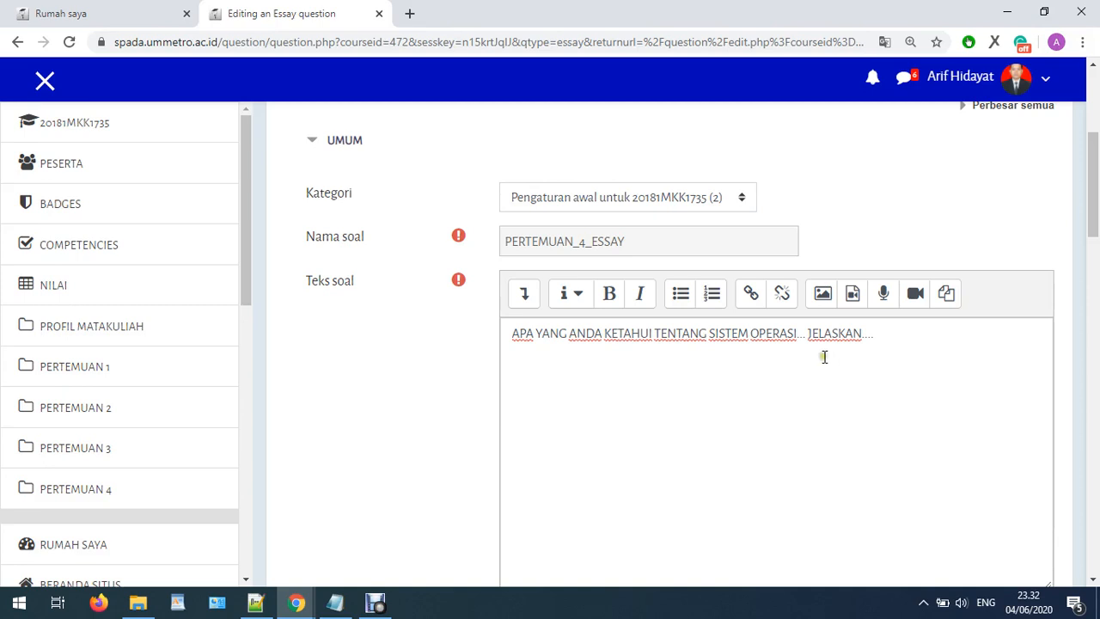
pyautogui.moveTo(894, 337); pyautogui.dragTo(487, 334)
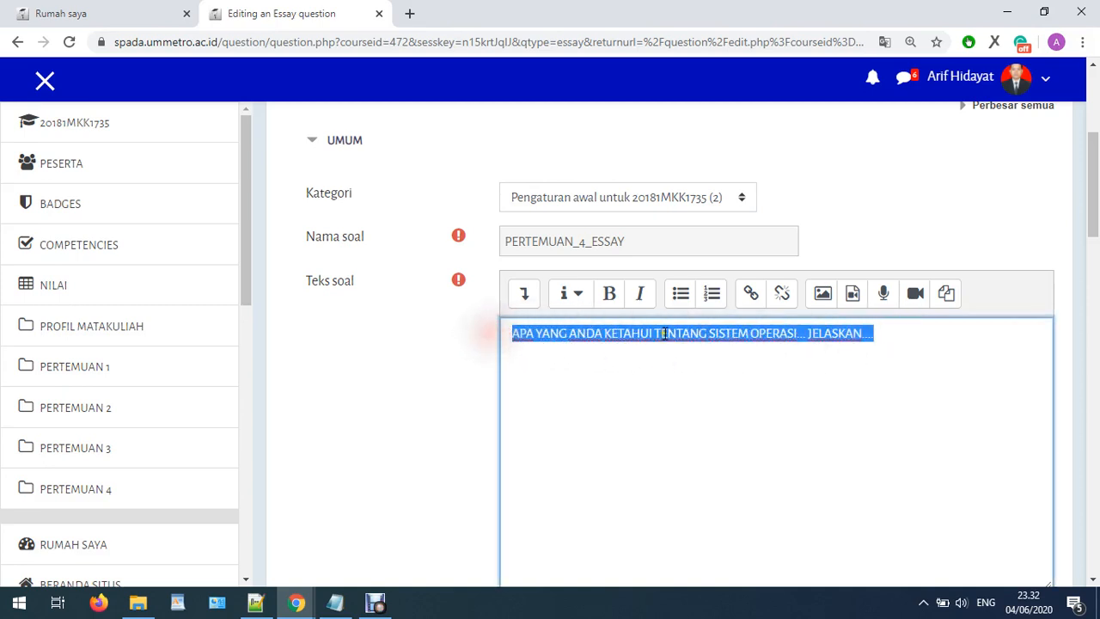
pyautogui.click(809, 390)
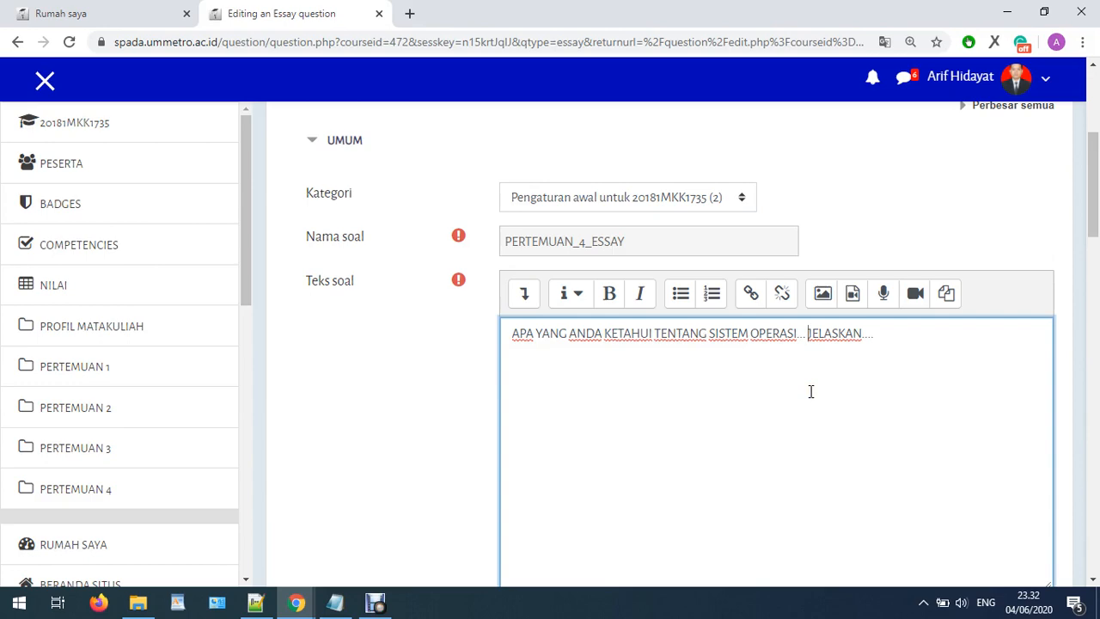
pyautogui.scroll(-15, 811, 391)
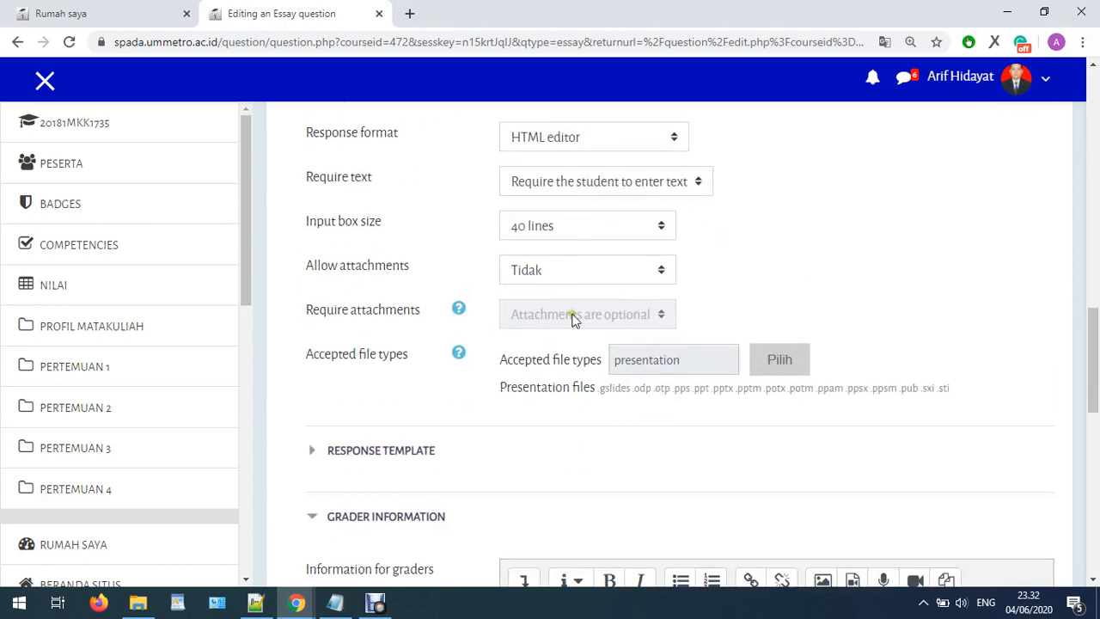
pyautogui.scroll(-10, 523, 318)
pyautogui.click(534, 310)
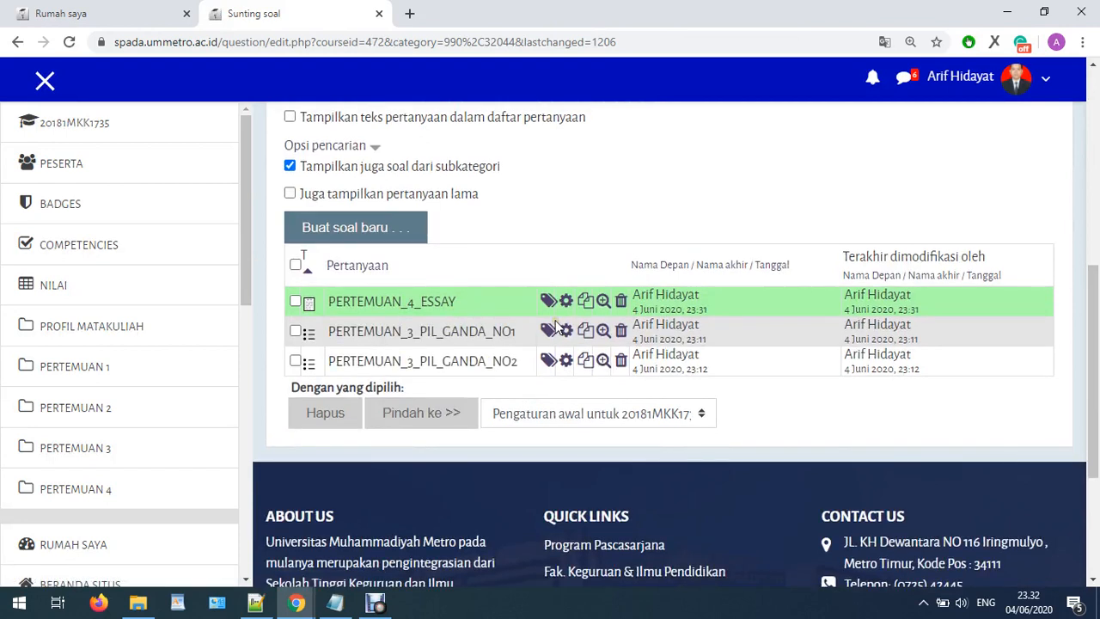
# Return to the Sistem Operasi course page and add a new Kuis activity to the Pertemuan 4 section.
pyautogui.click(66, 488)
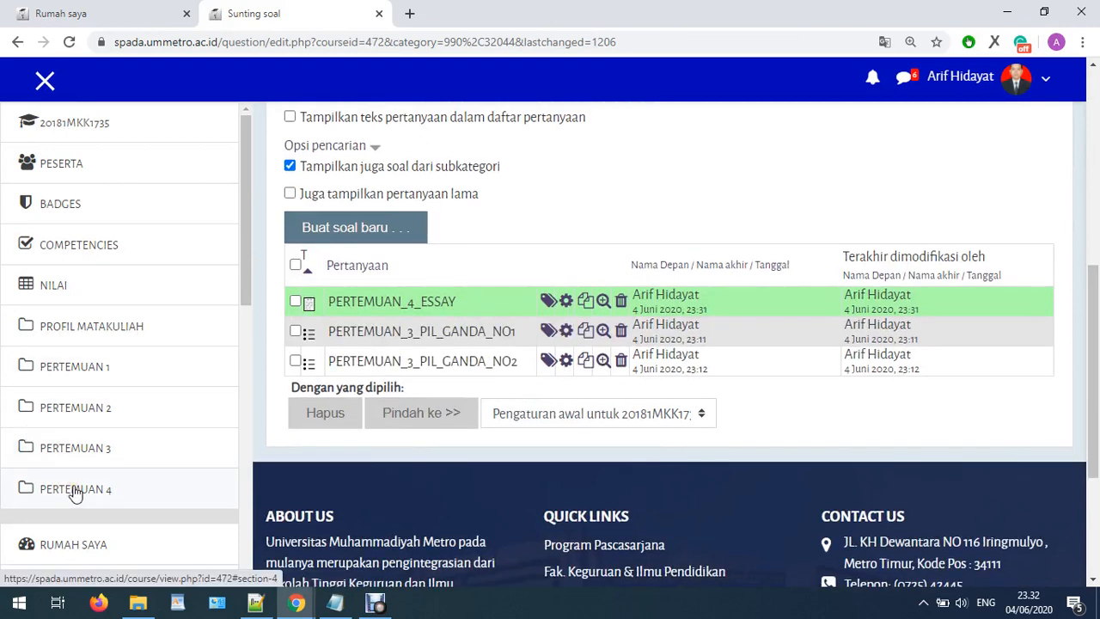
pyautogui.click(86, 140)
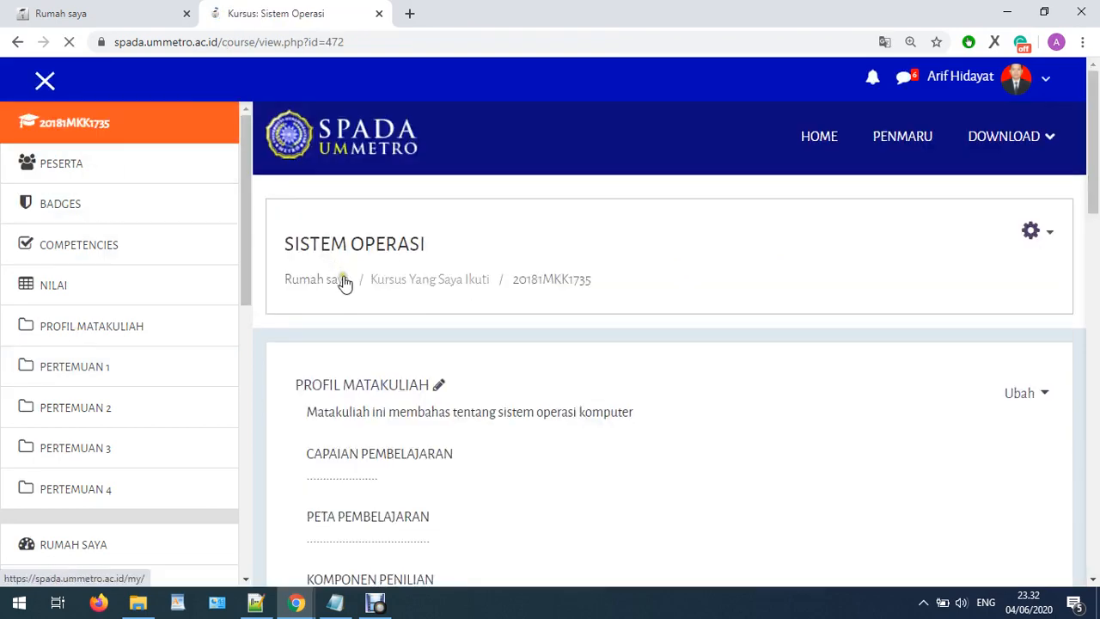
pyautogui.scroll(-15, 344, 284)
pyautogui.scroll(1, 404, 318)
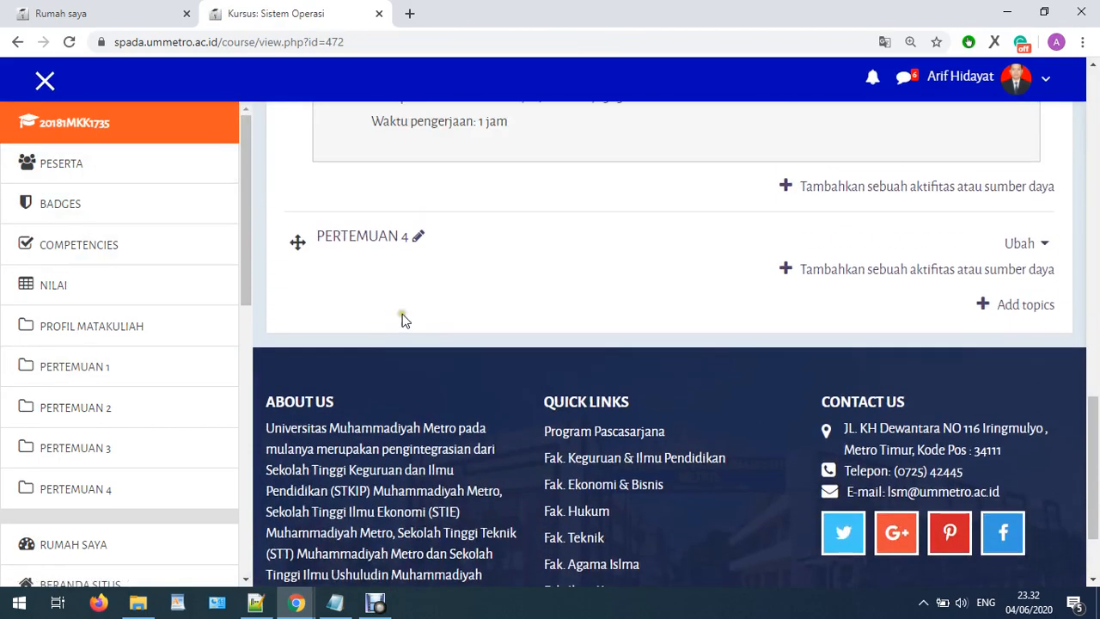
pyautogui.click(911, 274)
pyautogui.scroll(-1, 410, 443)
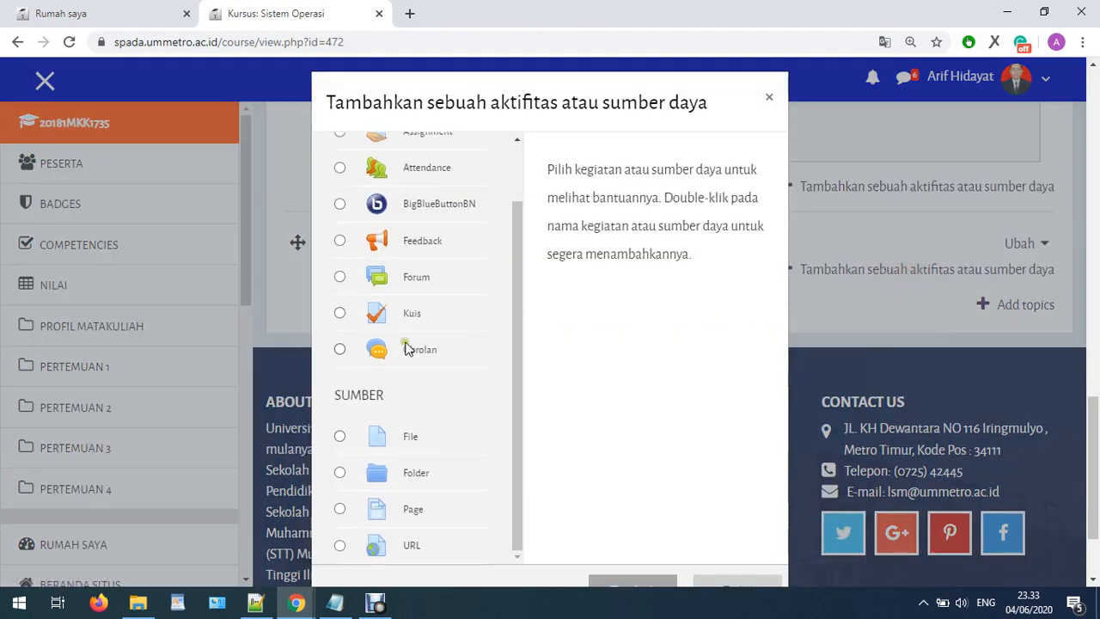
pyautogui.click(405, 315)
pyautogui.scroll(-2, 516, 358)
pyautogui.click(633, 468)
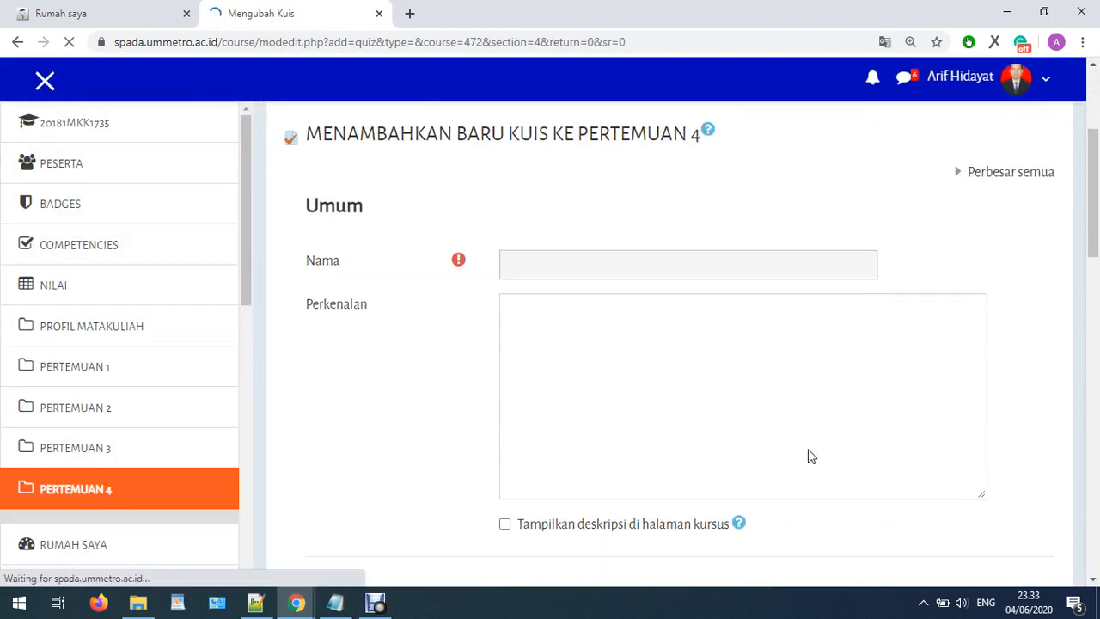
# Name the quiz "TUGAS TERSTRUKTUR ESSAY".
pyautogui.click(572, 264)
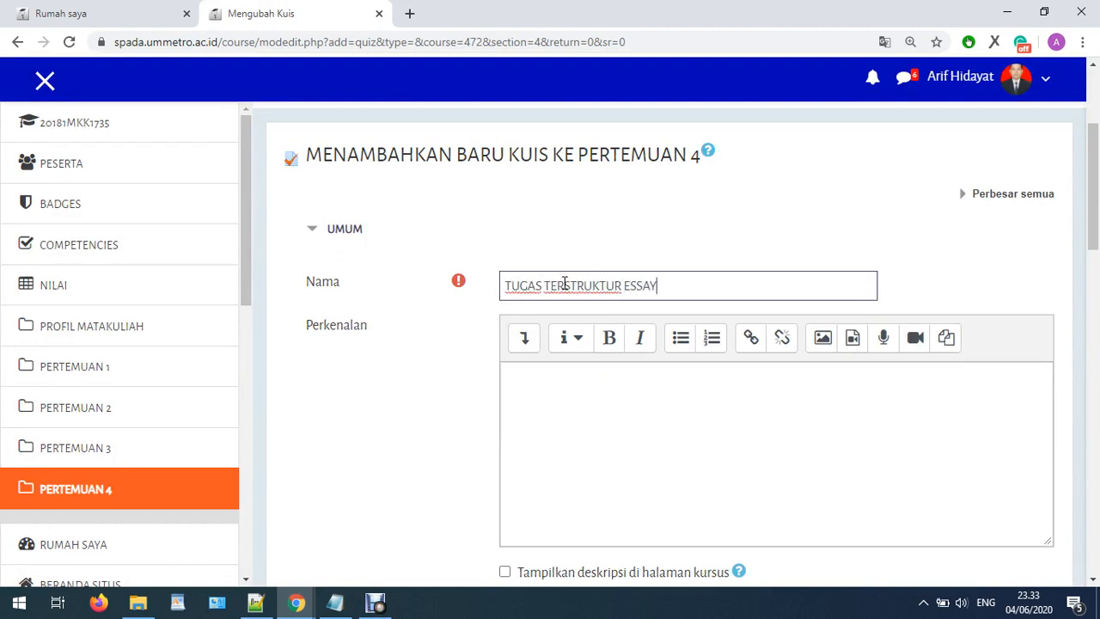
pyautogui.click(616, 454)
# Enable both the start date (Kuis dimulai) and end date (Kuis diakhiri) in the quiz's timing settings.
pyautogui.scroll(-3, 616, 454)
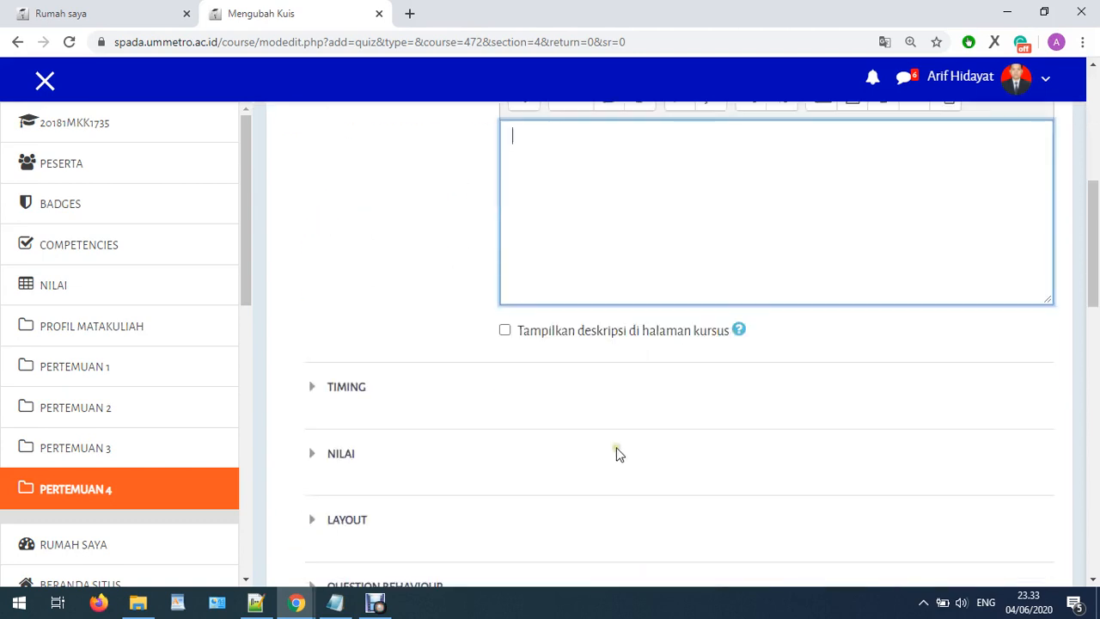
pyautogui.click(356, 387)
pyautogui.scroll(-3, 440, 391)
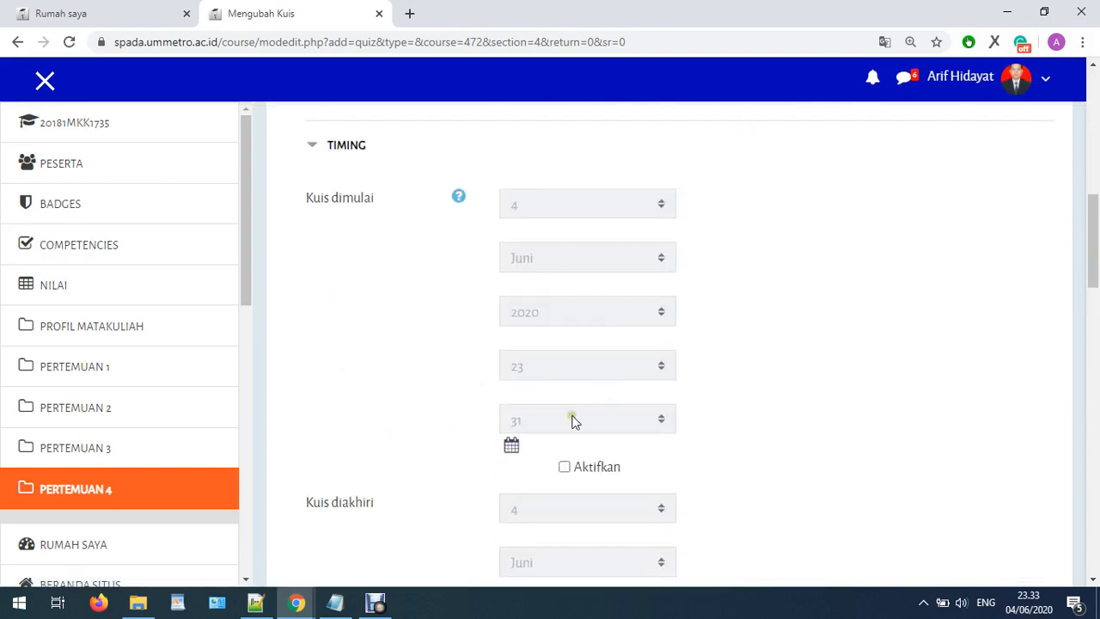
pyautogui.click(577, 465)
pyautogui.scroll(-3, 587, 430)
pyautogui.click(584, 528)
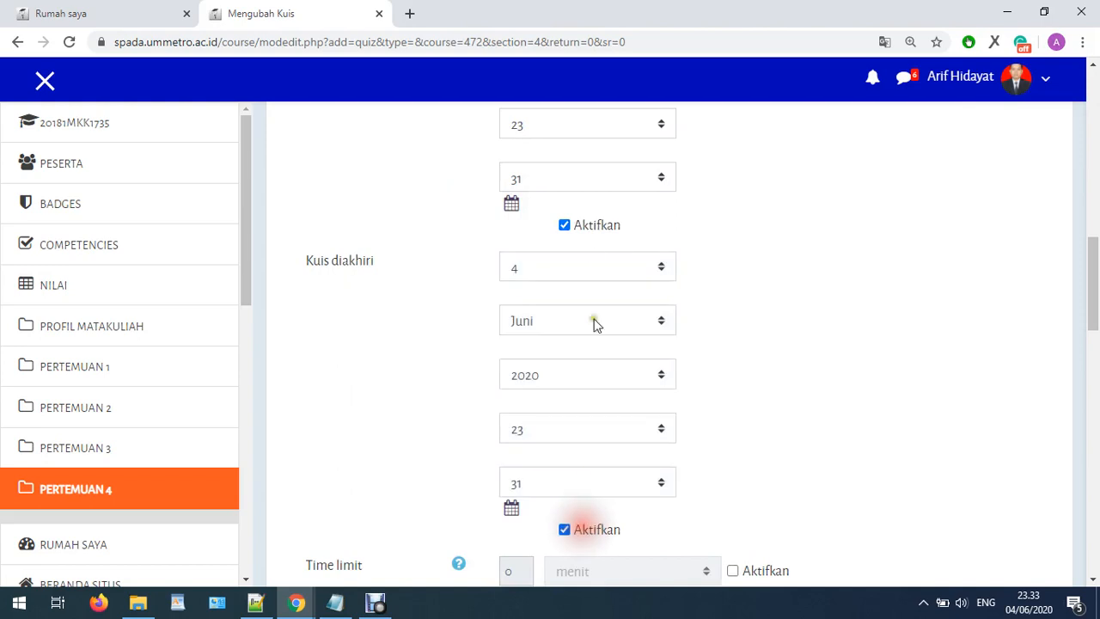
# Consult the system calendar and set the day of the quiz's end date to 13.
pyautogui.click(1047, 610)
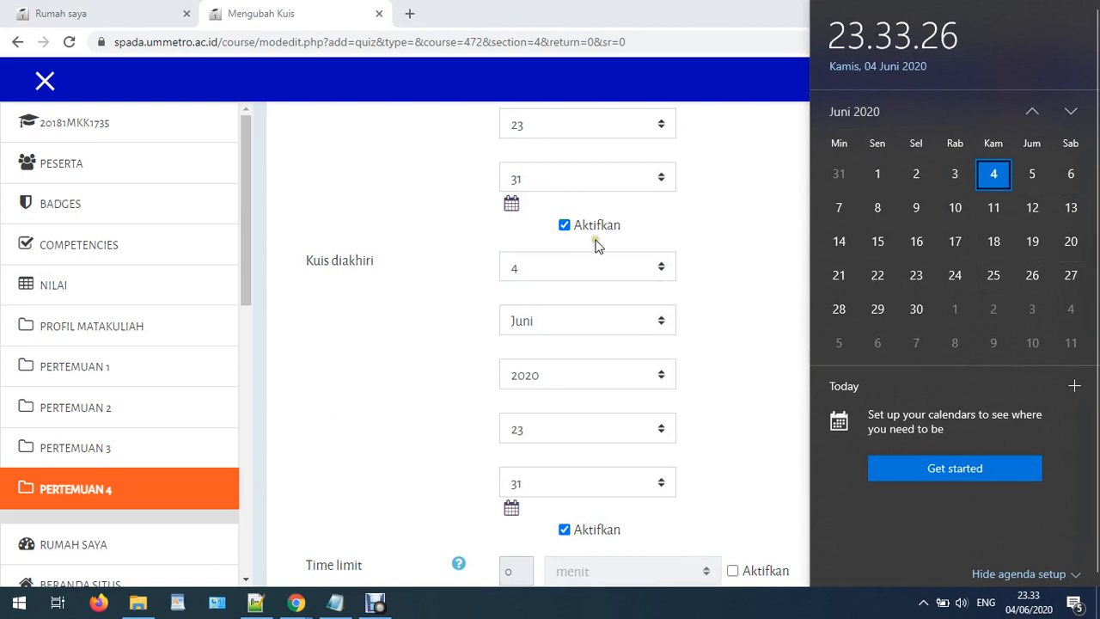
pyautogui.click(524, 268)
pyautogui.click(520, 525)
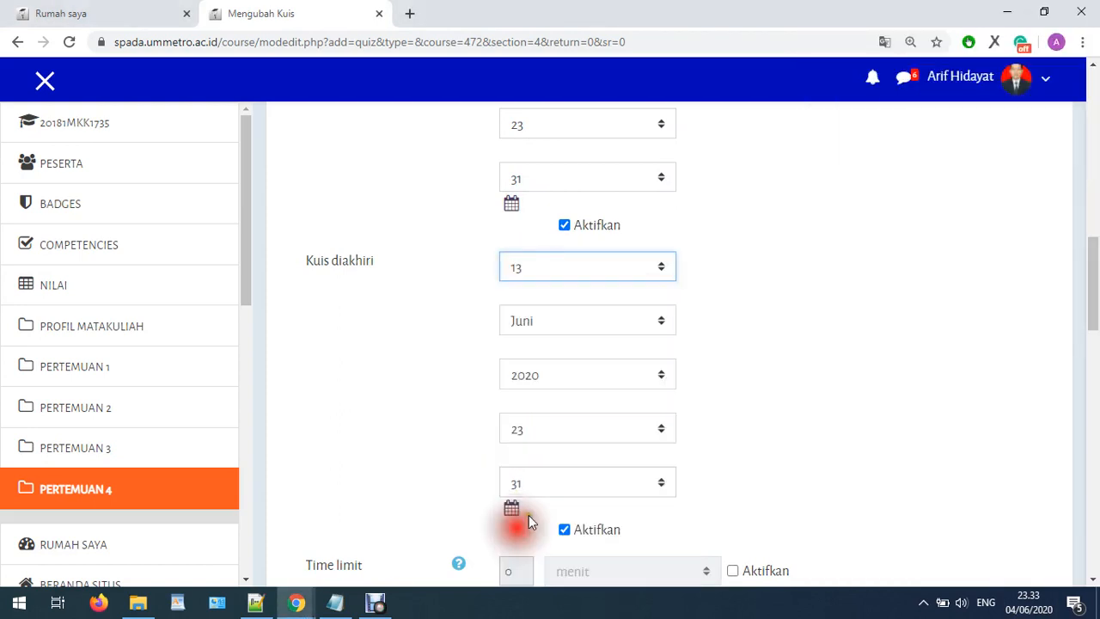
# Enable the quiz's time limit and set it to 1 hari.
pyautogui.scroll(-3, 953, 398)
pyautogui.click(767, 332)
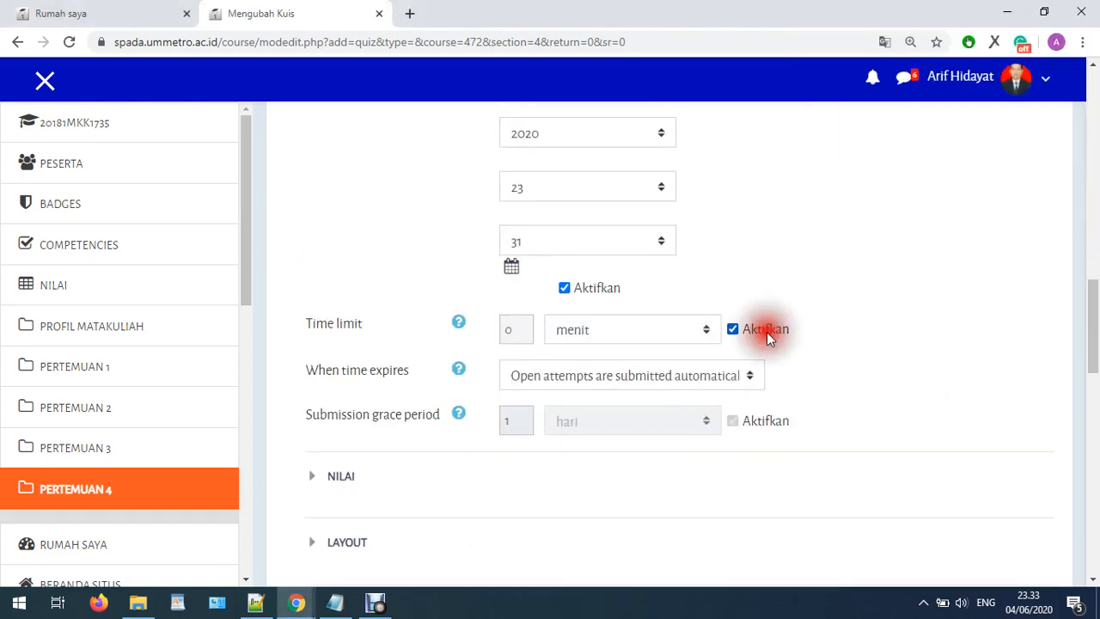
pyautogui.click(678, 339)
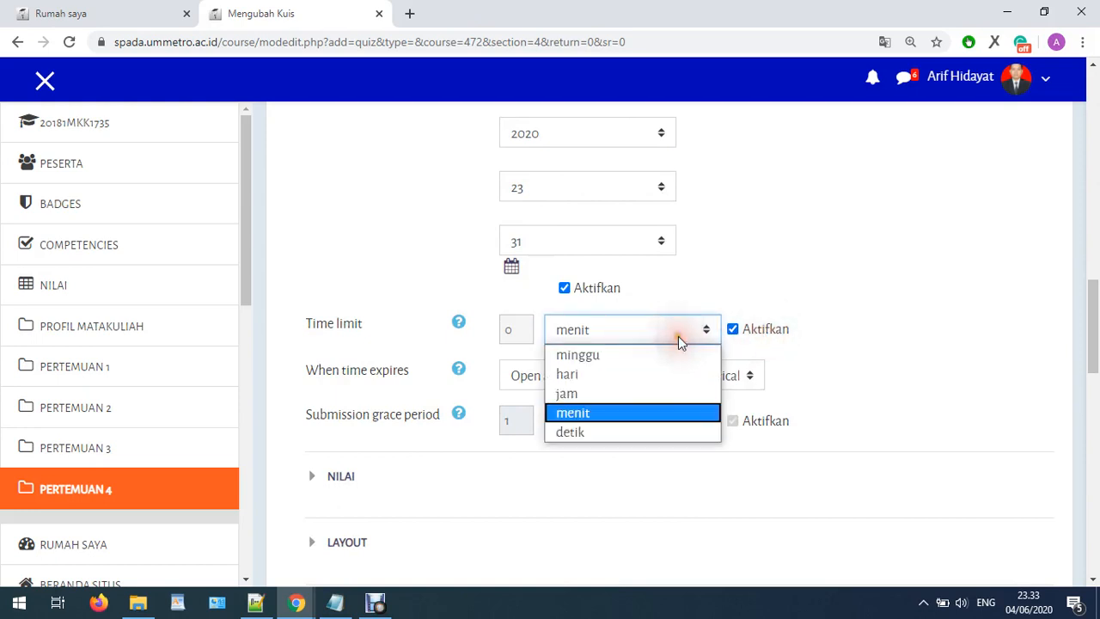
pyautogui.click(665, 372)
pyautogui.click(510, 329)
pyautogui.moveTo(510, 329); pyautogui.dragTo(506, 328)
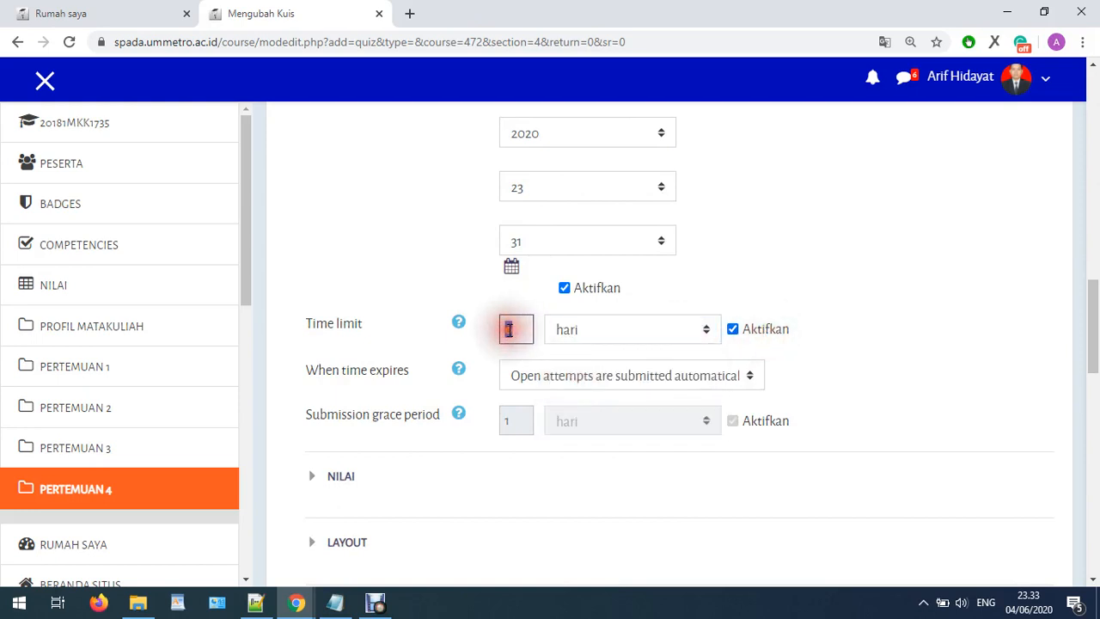
pyautogui.write('1')
# Limit the quiz's allowed attempts (Percobaan menjawab diperbolehkan) to 1 in the grade settings.
pyautogui.scroll(-2, 1021, 419)
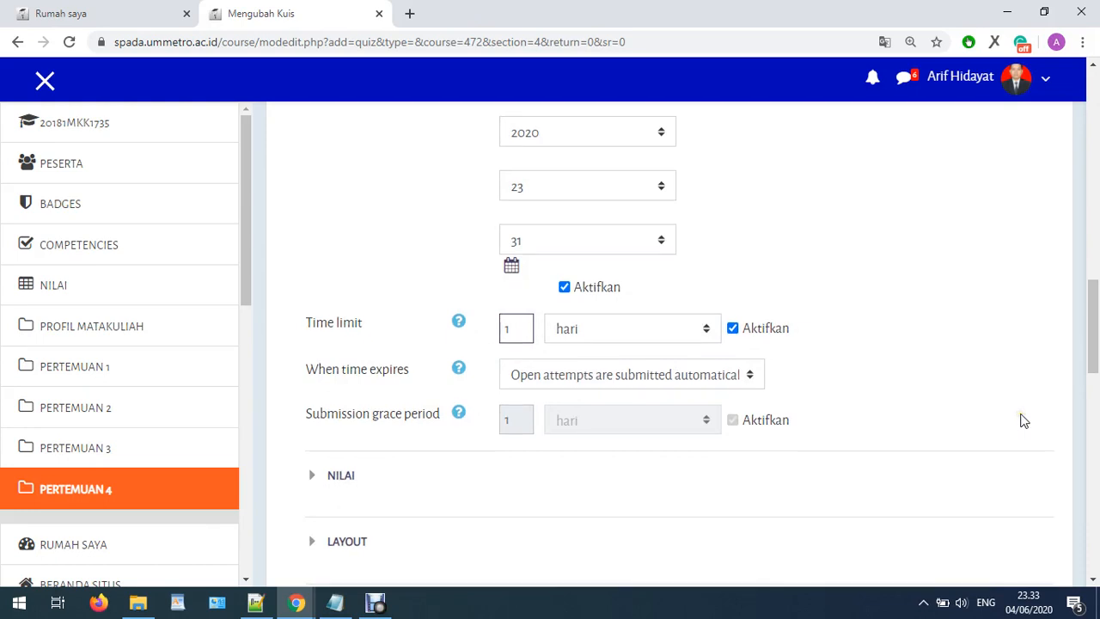
pyautogui.click(353, 317)
pyautogui.scroll(-1, 574, 405)
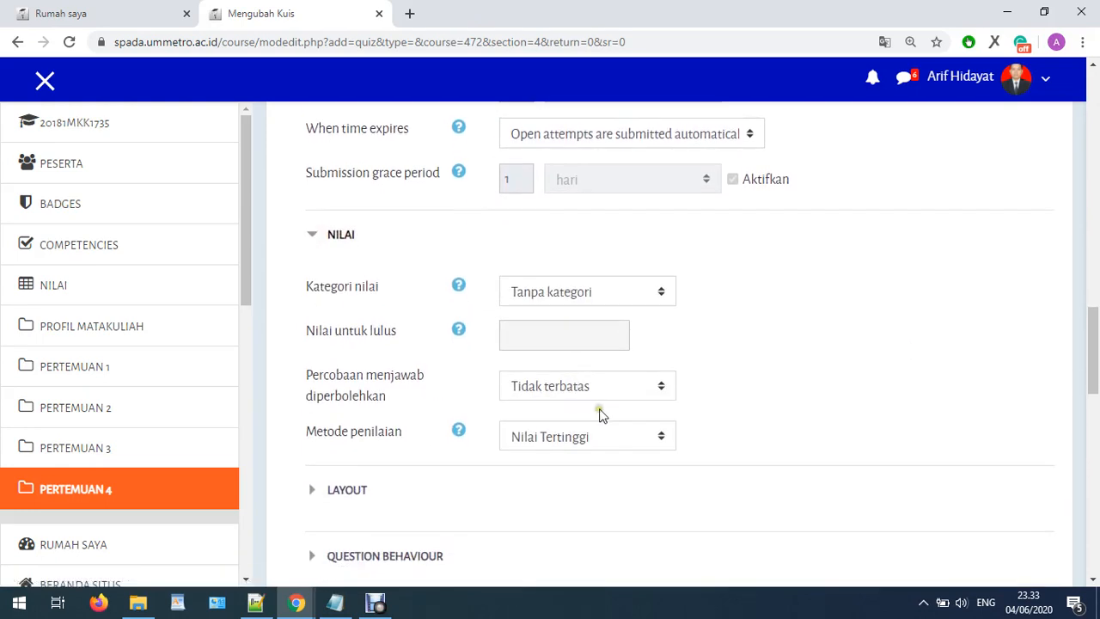
pyautogui.click(571, 389)
pyautogui.click(527, 190)
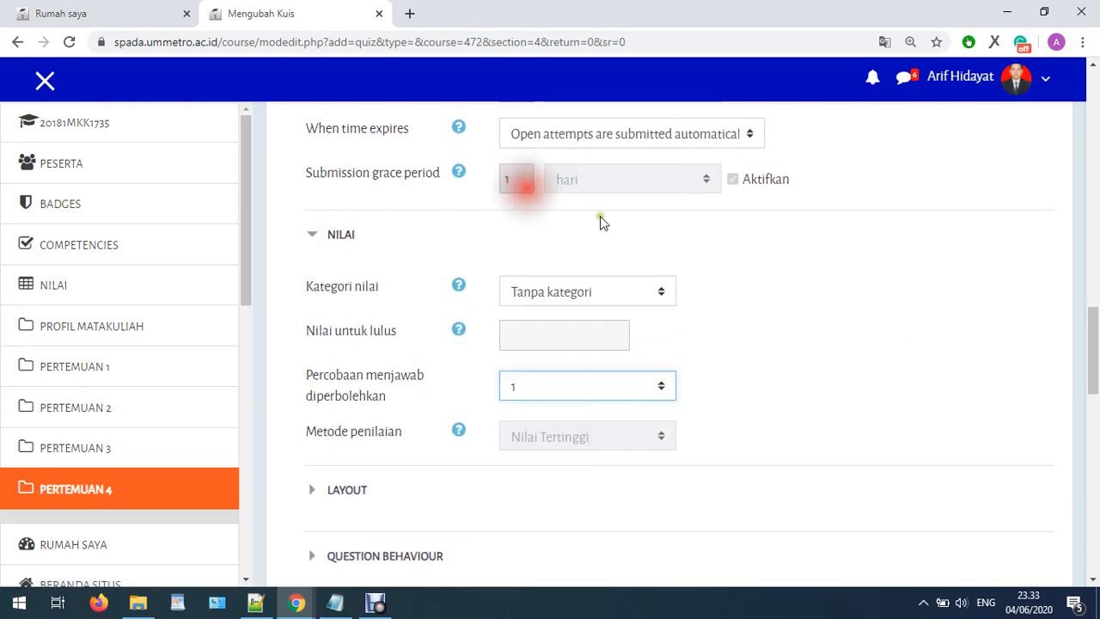
pyautogui.moveTo(319, 381); pyautogui.dragTo(462, 371)
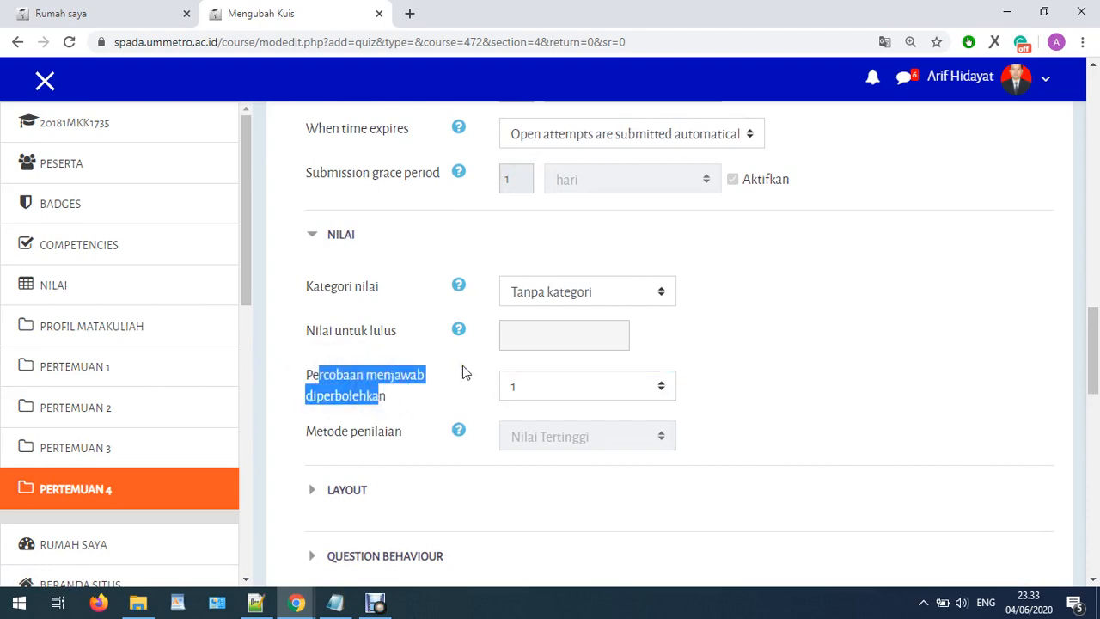
# Review the quiz's start and end dates, time limit and allowed attempts before saving.
pyautogui.scroll(-9, 520, 369)
pyautogui.scroll(7, 521, 369)
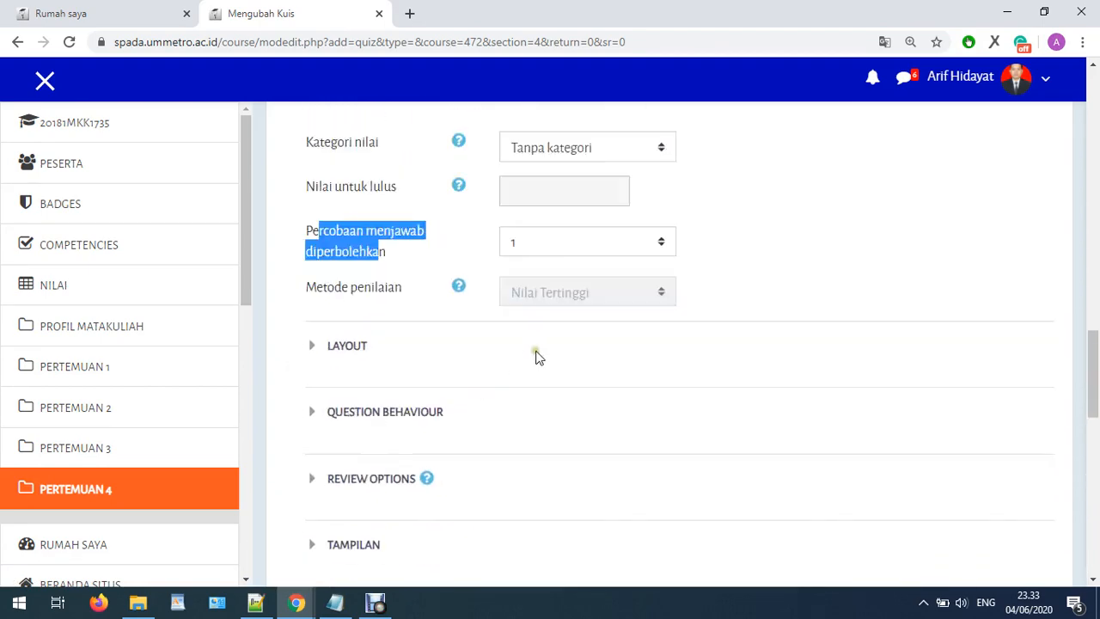
pyautogui.scroll(4, 499, 369)
pyautogui.scroll(-2, 514, 379)
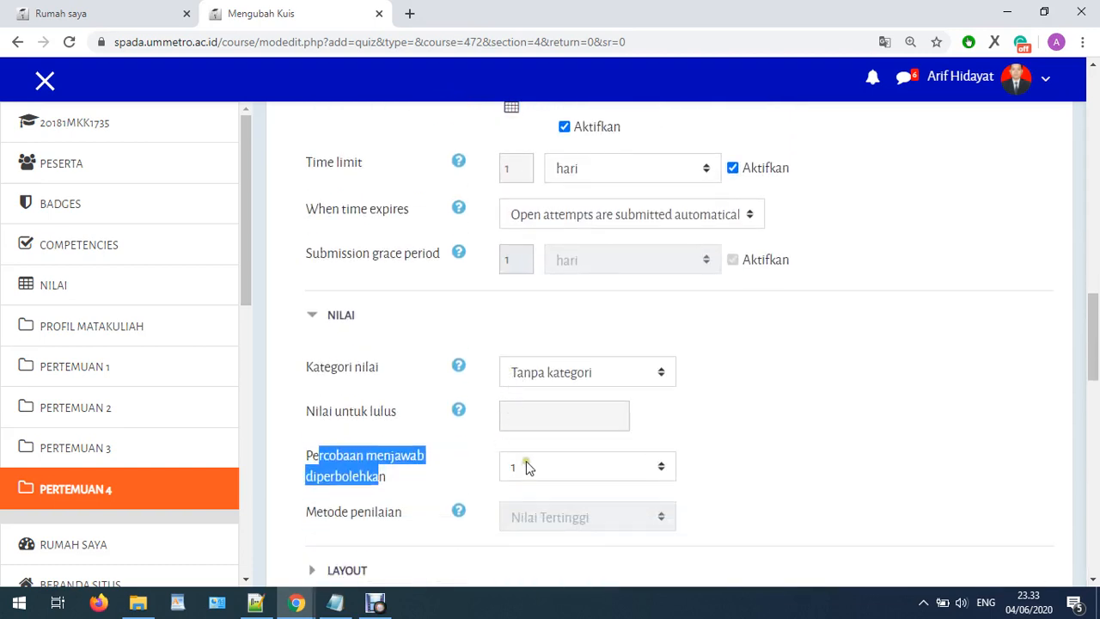
pyautogui.scroll(2, 551, 210)
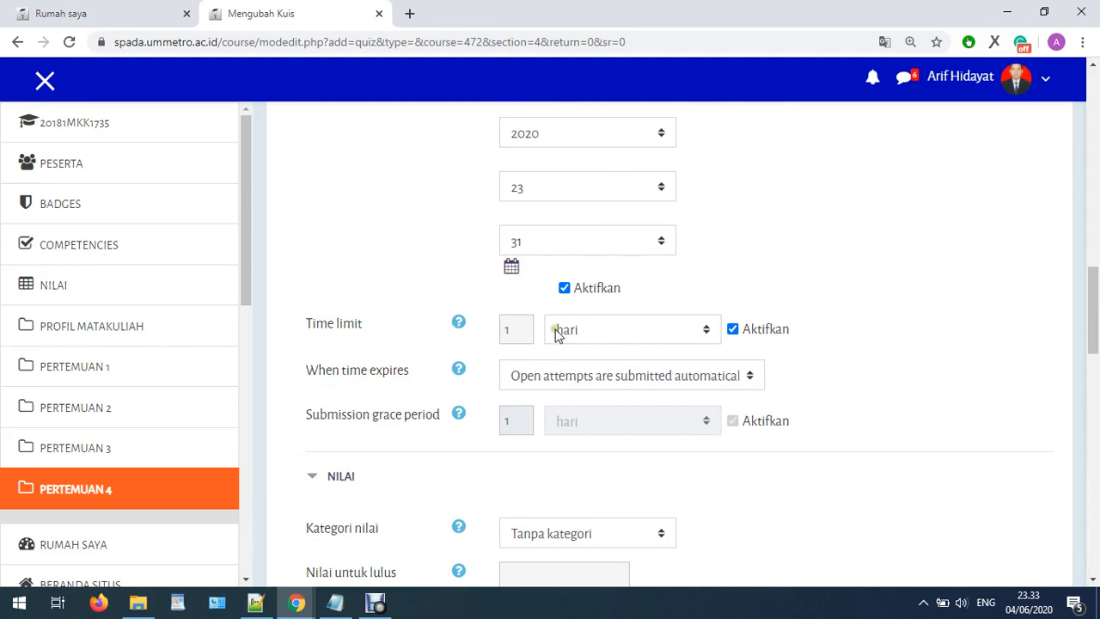
pyautogui.scroll(-3, 556, 333)
pyautogui.scroll(1, 626, 356)
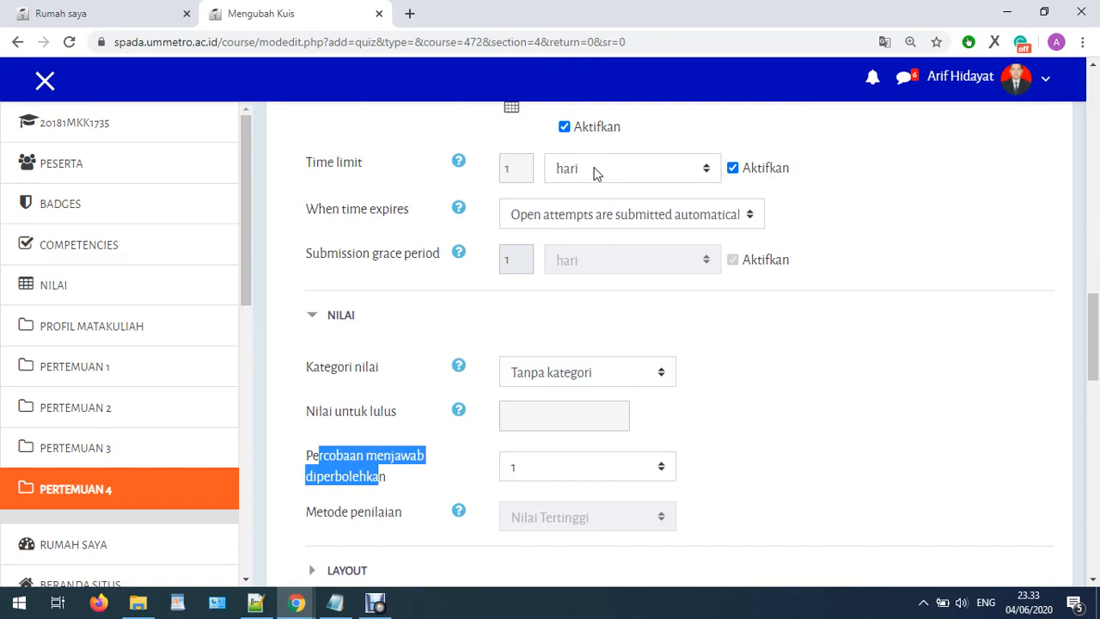
pyautogui.scroll(3, 598, 174)
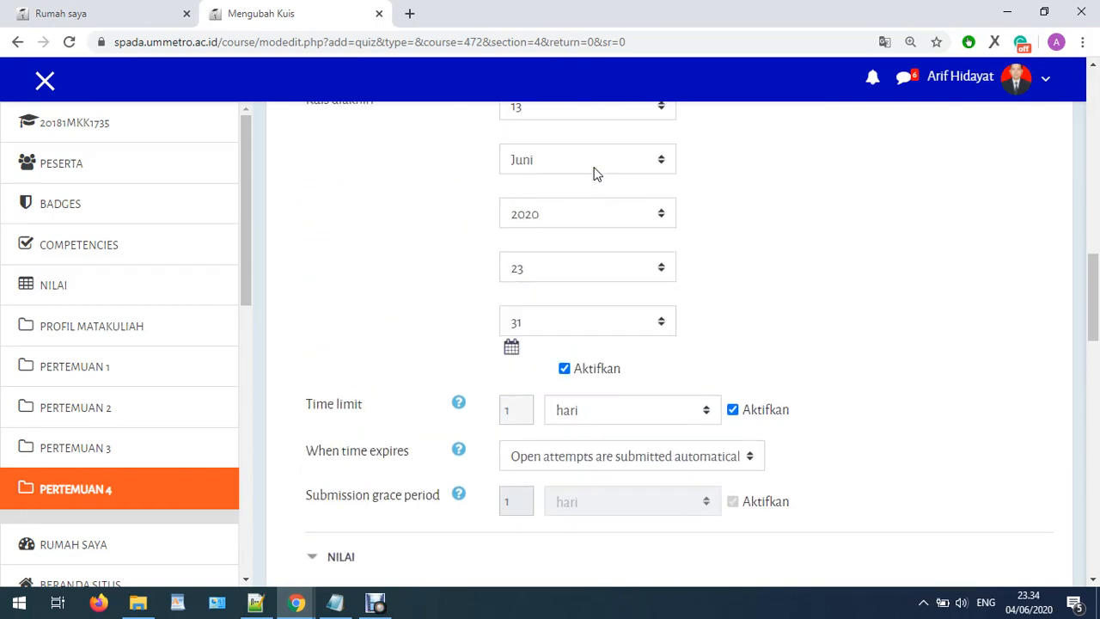
pyautogui.scroll(4, 598, 173)
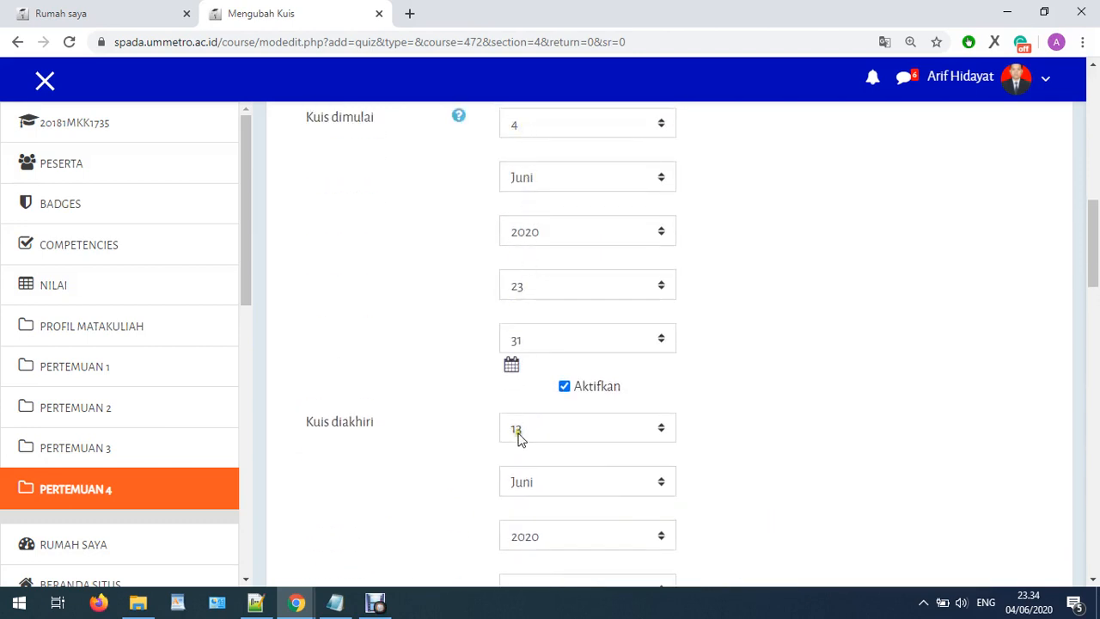
pyautogui.scroll(-4, 588, 478)
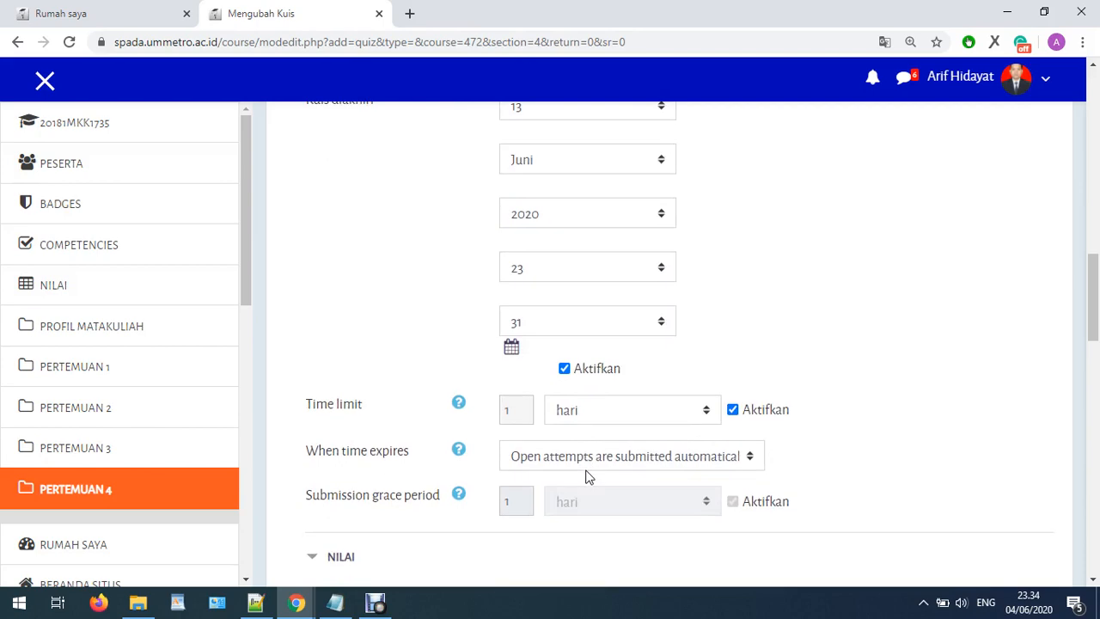
# Save the quiz settings and return to the course page.
pyautogui.scroll(-11, 588, 477)
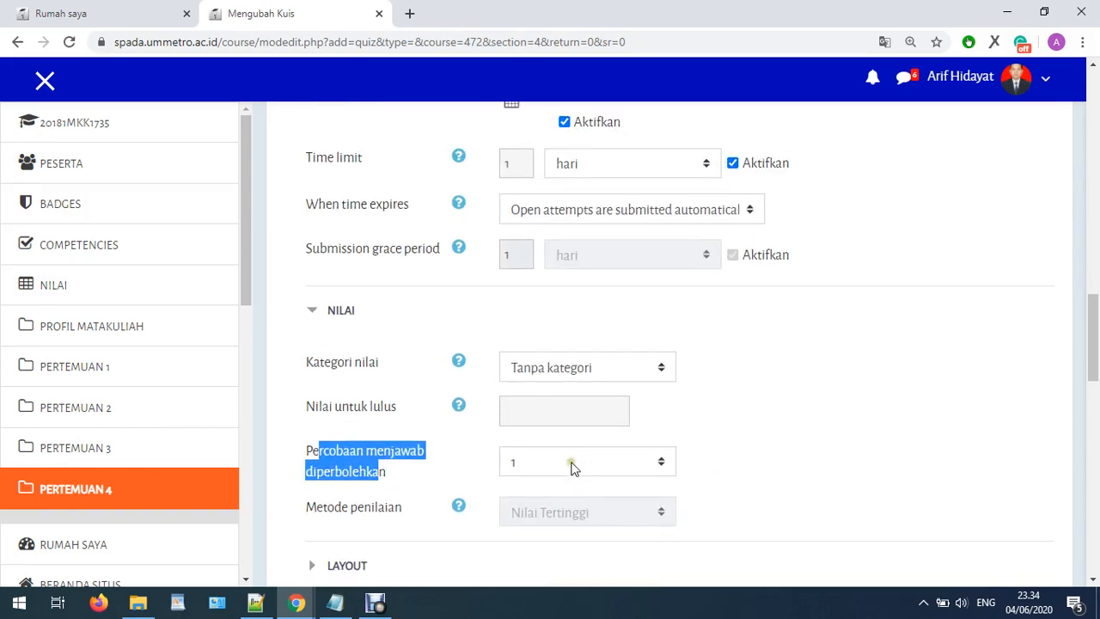
pyautogui.scroll(-4, 574, 470)
pyautogui.click(597, 345)
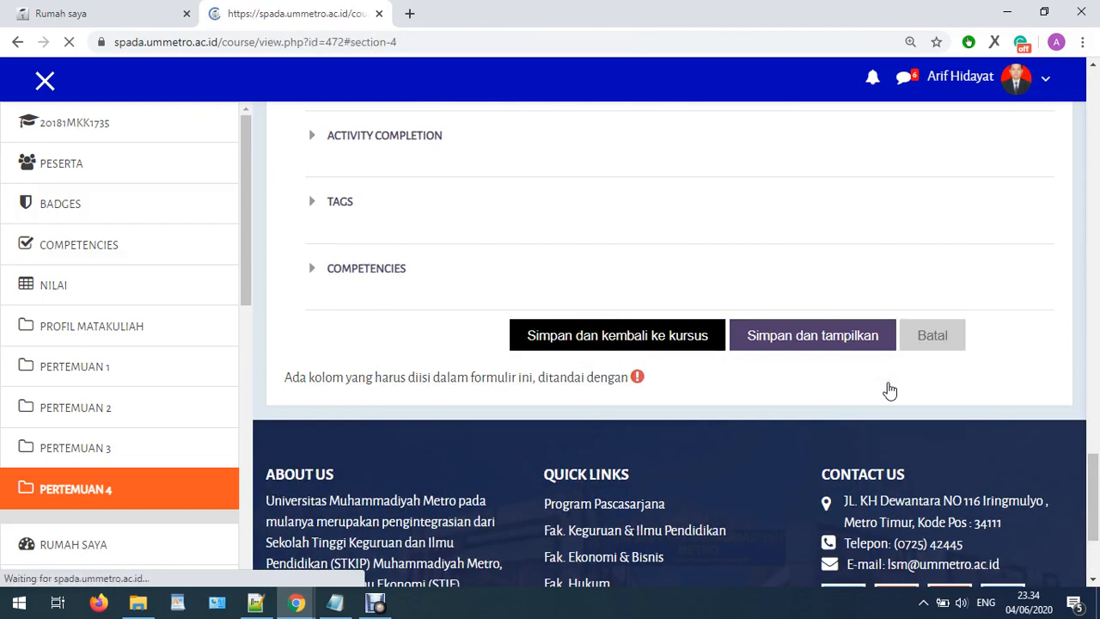
# Open the TUGAS TERSTRUKTUR ESSAY quiz under Pertemuan 4 and start editing its questions.
pyautogui.scroll(-2, 891, 383)
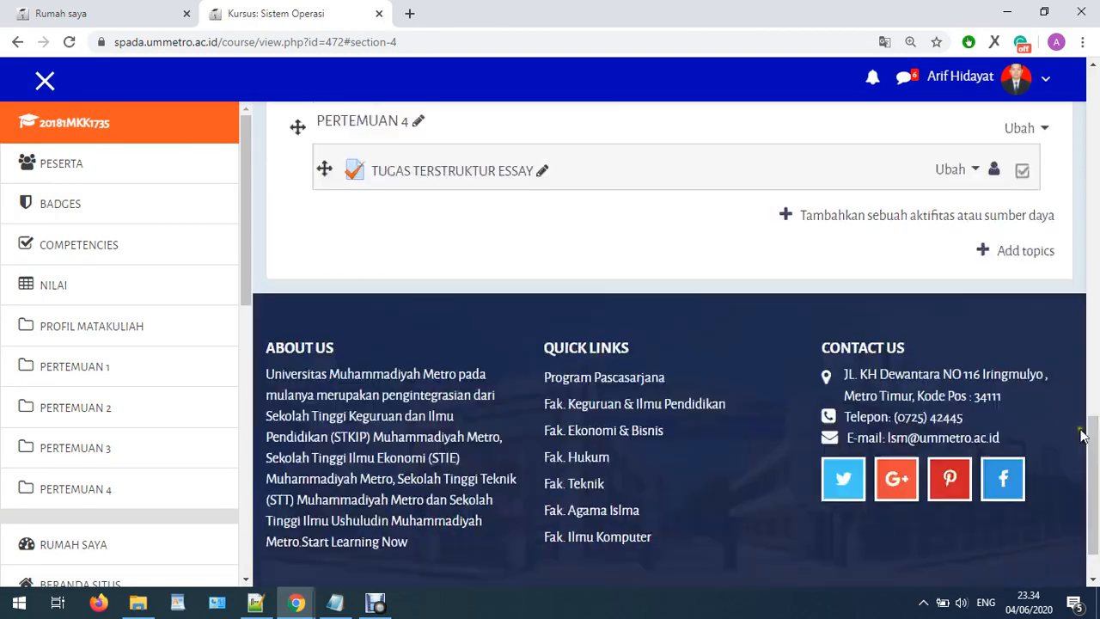
pyautogui.scroll(2, 523, 361)
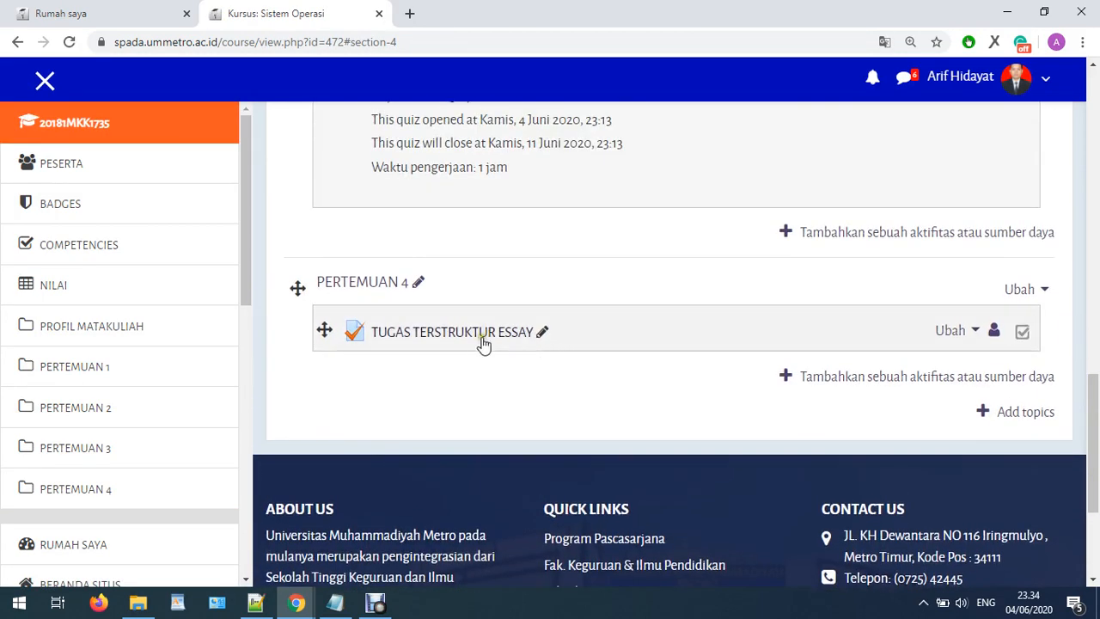
pyautogui.click(481, 335)
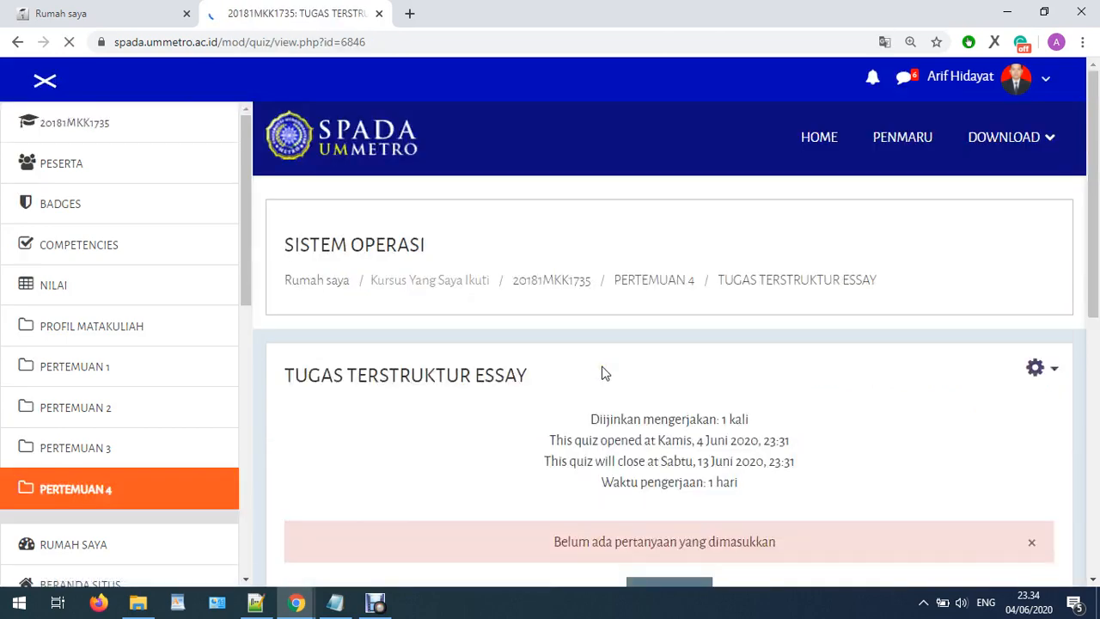
pyautogui.scroll(-3, 602, 371)
pyautogui.click(669, 280)
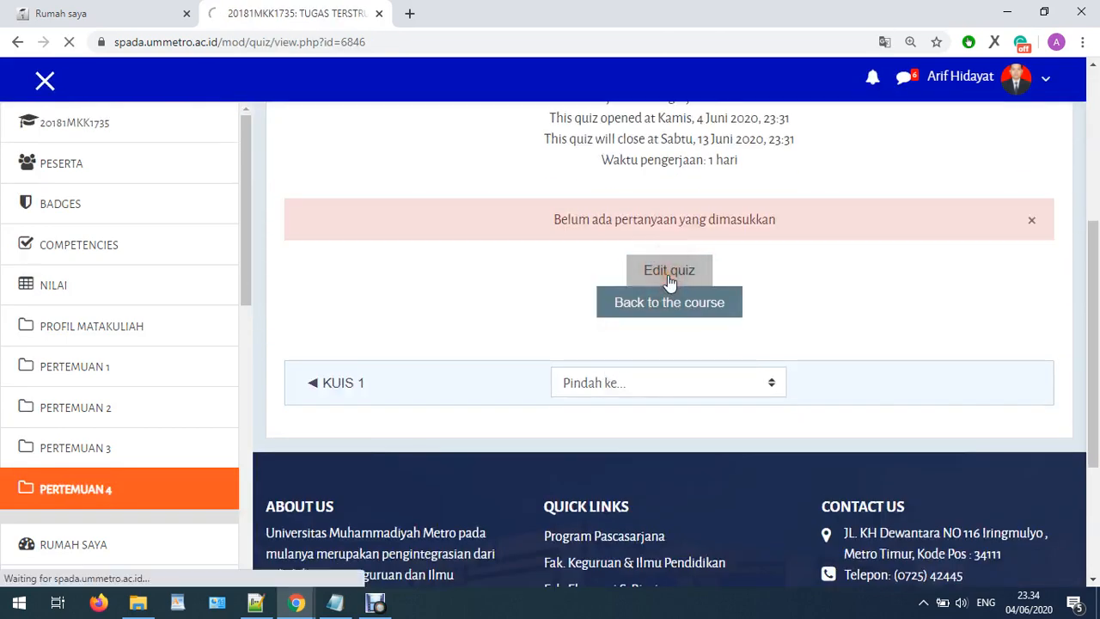
# Add the question PERTEMUAN_4_ESSAY to the quiz from the question bank.
pyautogui.scroll(-3, 765, 264)
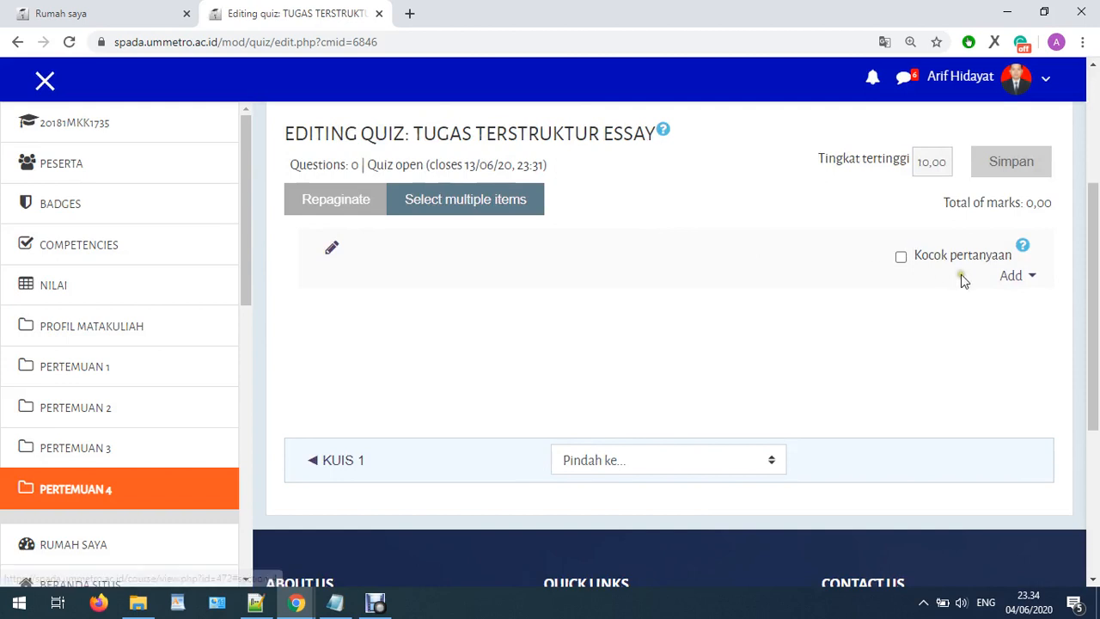
pyautogui.click(1011, 277)
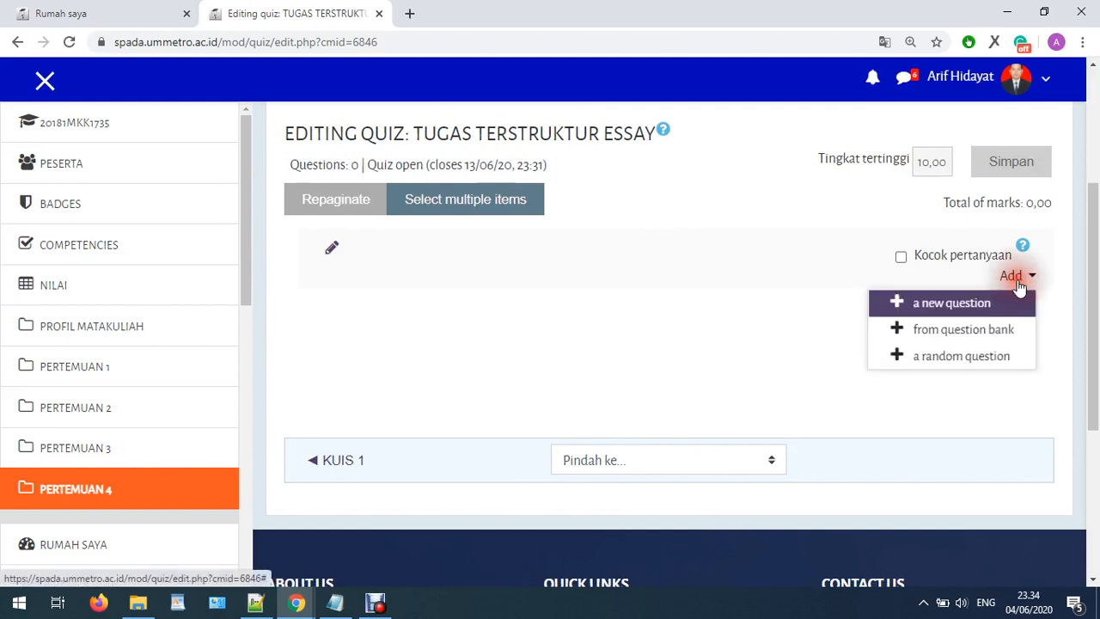
pyautogui.click(975, 330)
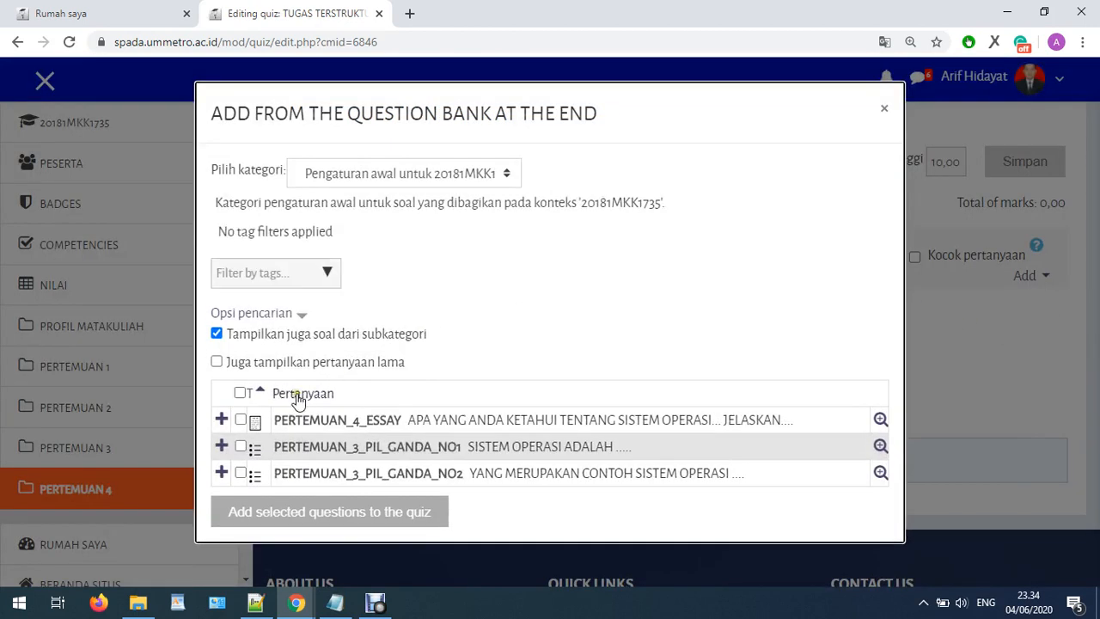
pyautogui.click(241, 420)
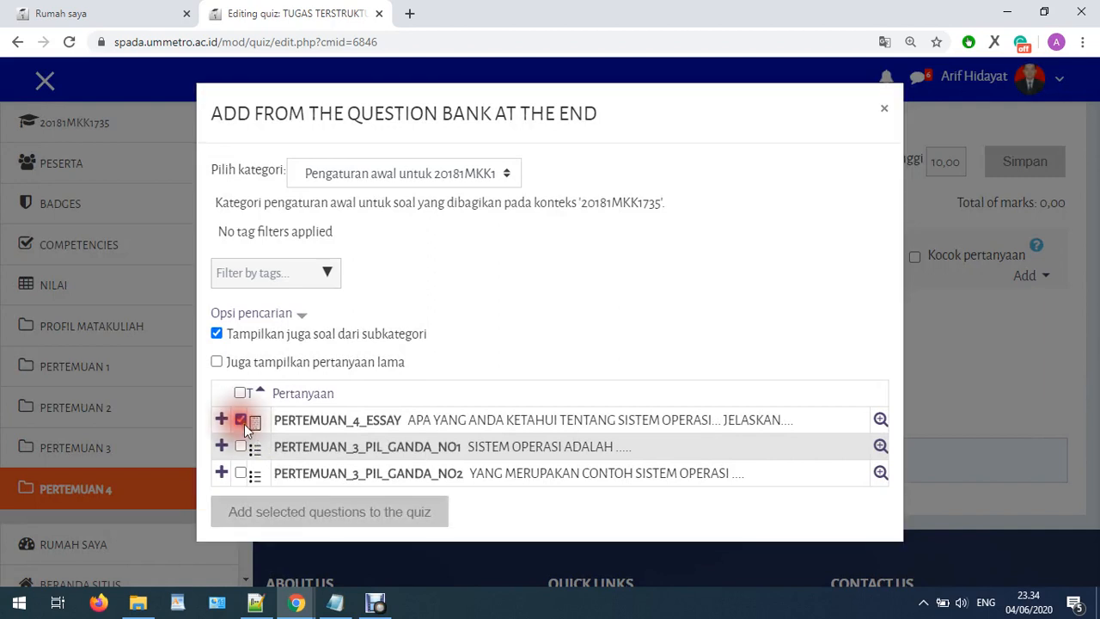
pyautogui.click(346, 515)
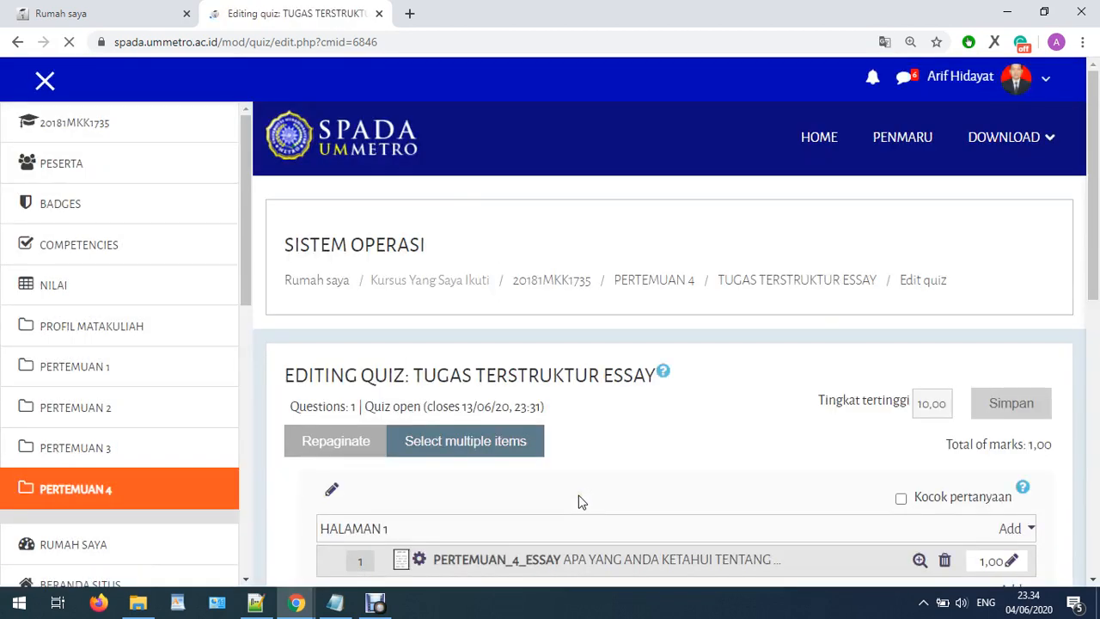
# Set the essay question's mark to 100 and save the quiz's maximum grade (Tingkat tertinggi) as 100.
pyautogui.click(1014, 403)
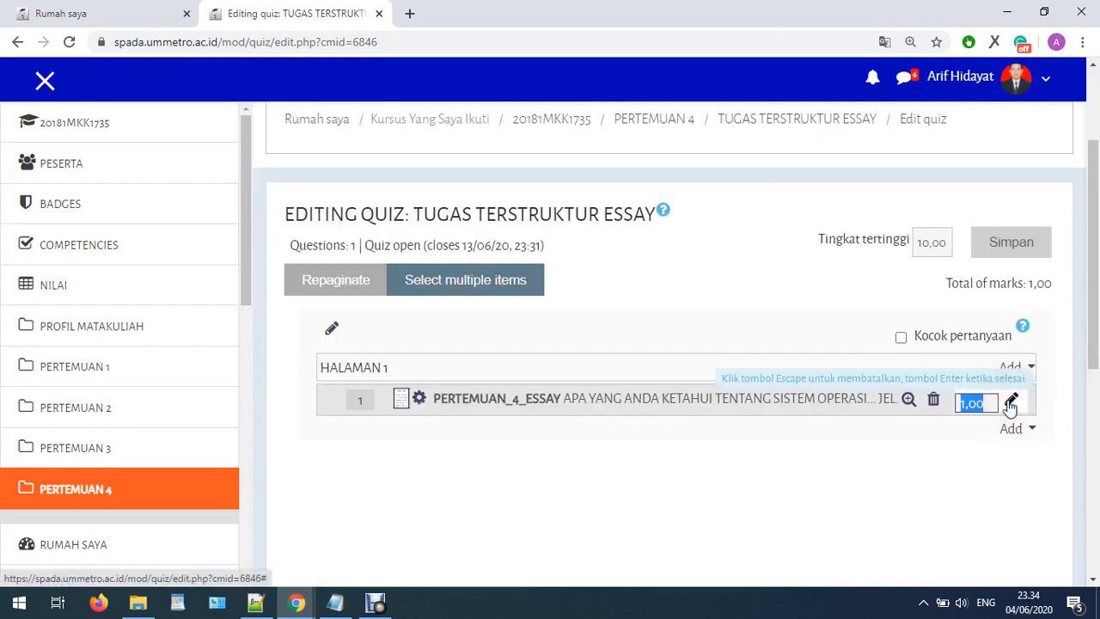
pyautogui.write('100')
pyautogui.press('Return')
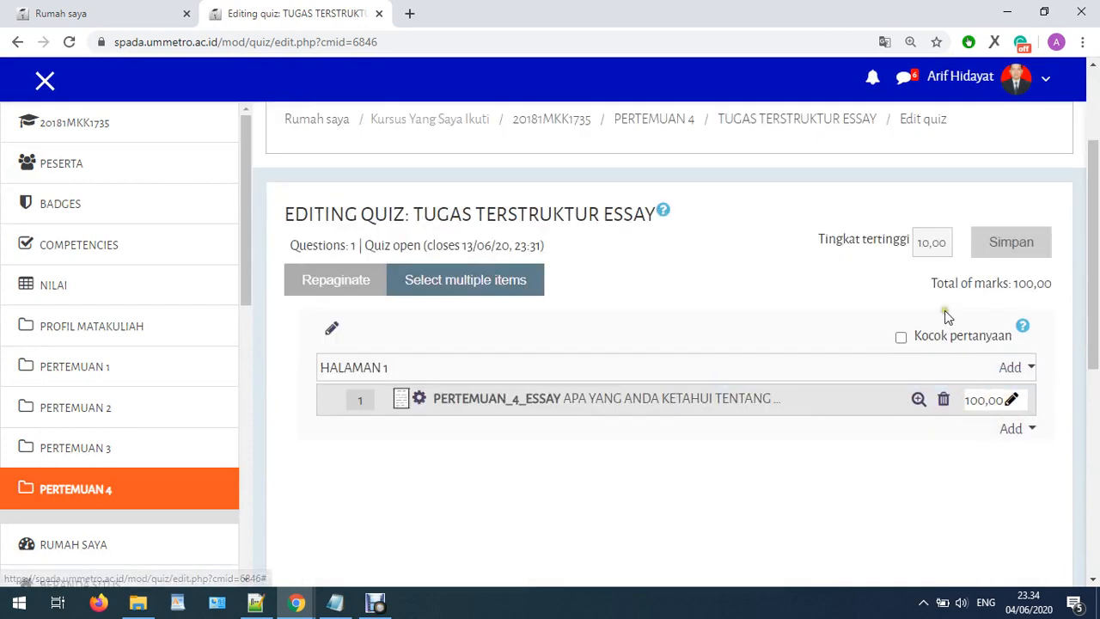
pyautogui.click(1018, 253)
pyautogui.click(1021, 258)
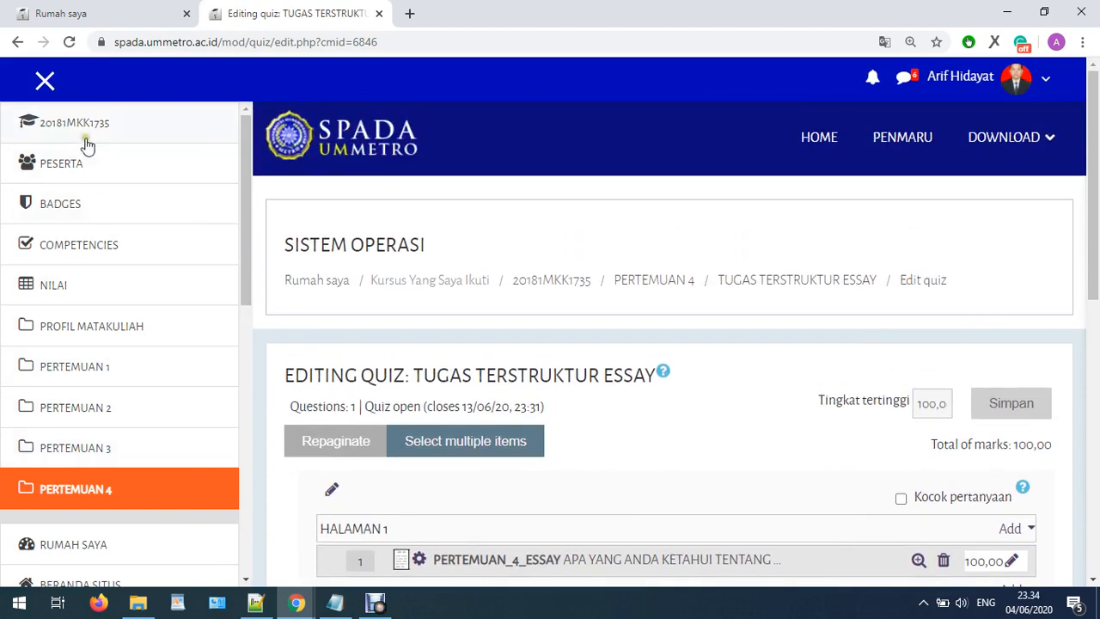
# Return to the Sistem Operasi course page and open the TUGAS TERSTRUKTUR ESSAY quiz.
pyautogui.scroll(-3, 757, 467)
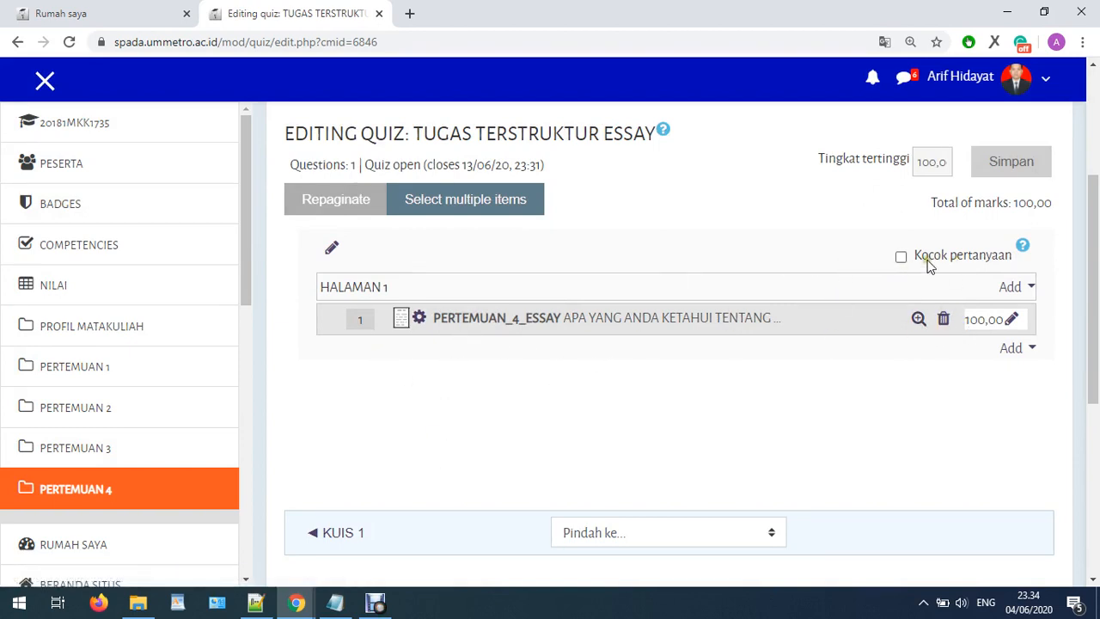
pyautogui.scroll(3, 364, 437)
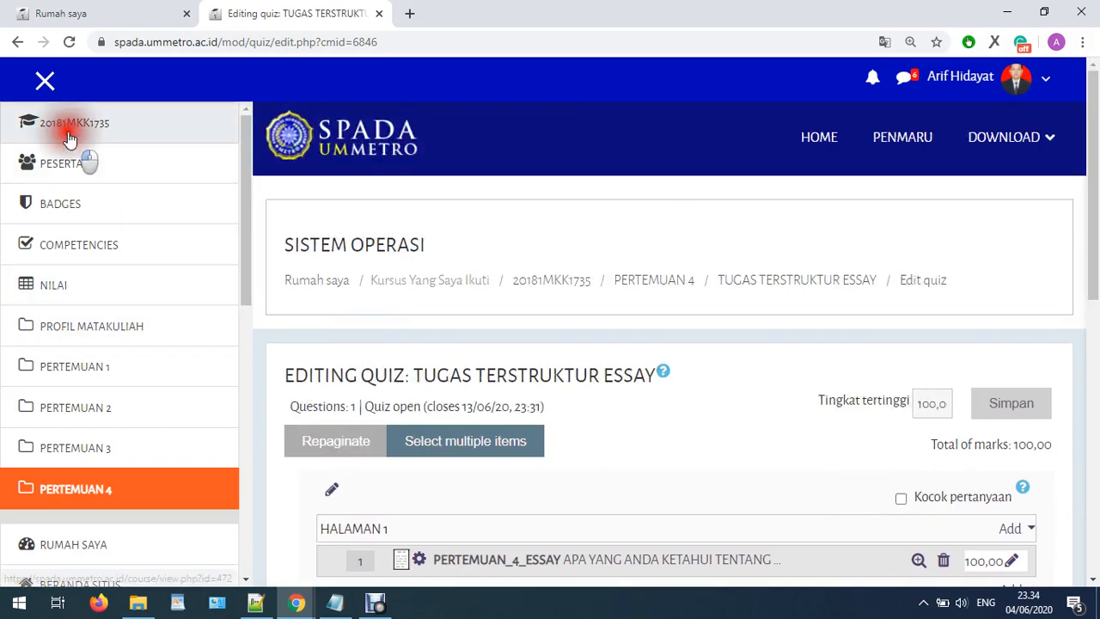
pyautogui.click(556, 279)
pyautogui.scroll(-10, 556, 280)
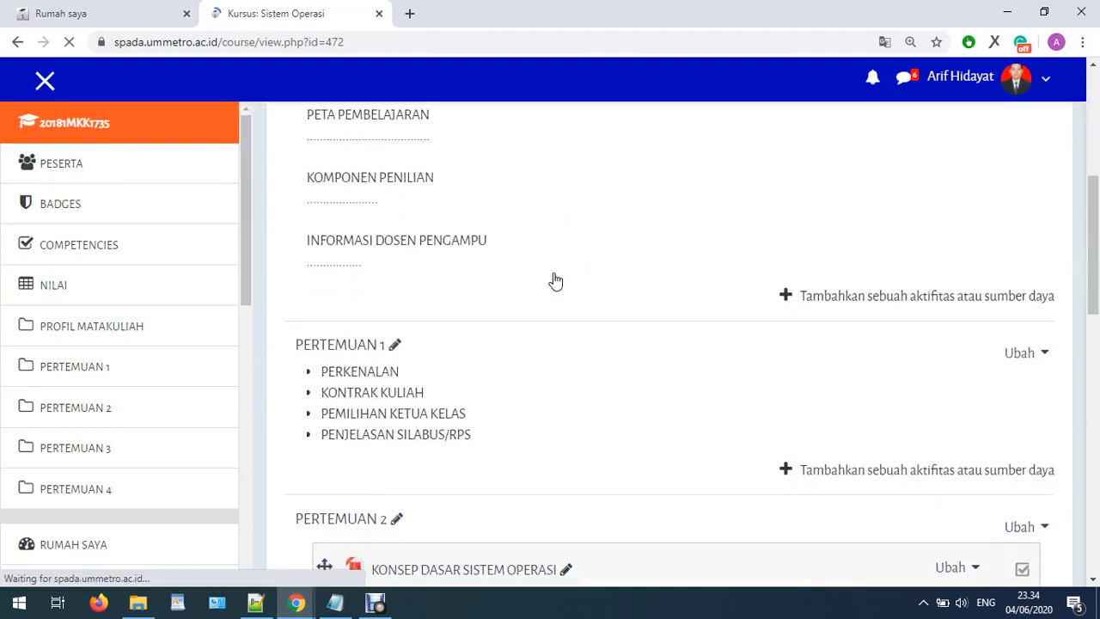
pyautogui.scroll(-3, 556, 280)
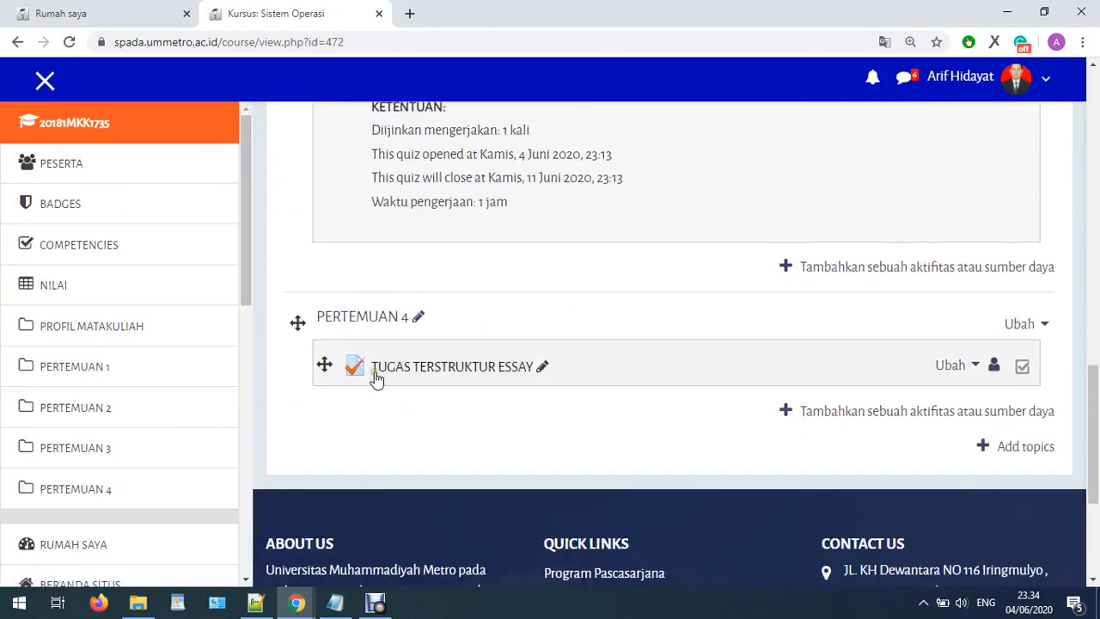
pyautogui.click(463, 375)
pyautogui.scroll(-3, 516, 344)
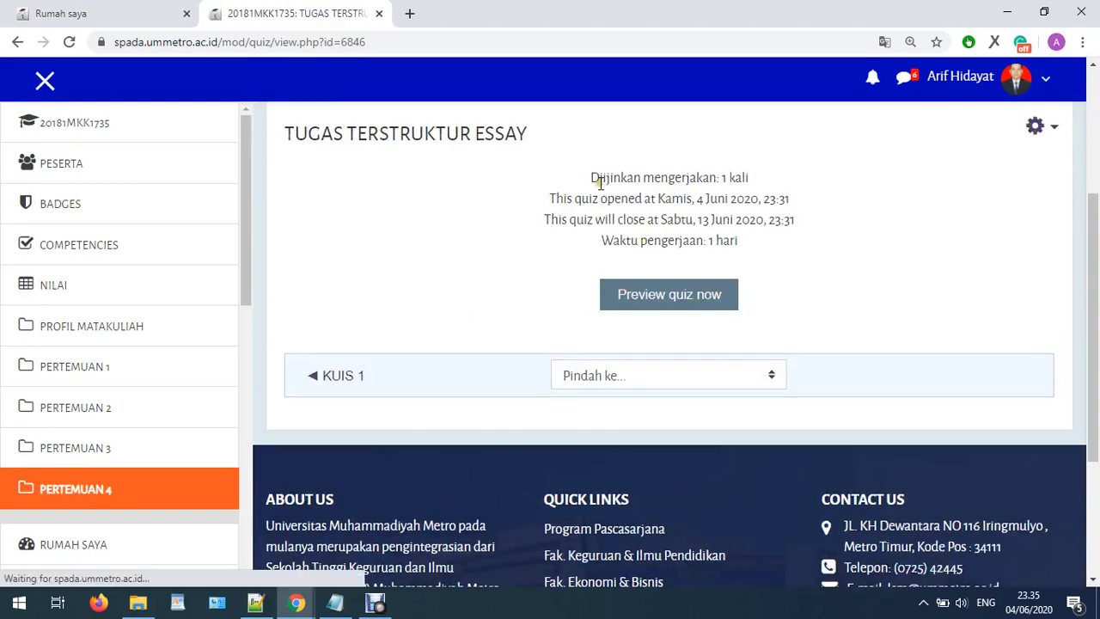
# Copy the quiz's attempt, opening, closing and duration details into the Perkenalan description in its settings.
pyautogui.moveTo(592, 177); pyautogui.dragTo(750, 244)
pyautogui.rightClick(668, 221)
pyautogui.click(688, 236)
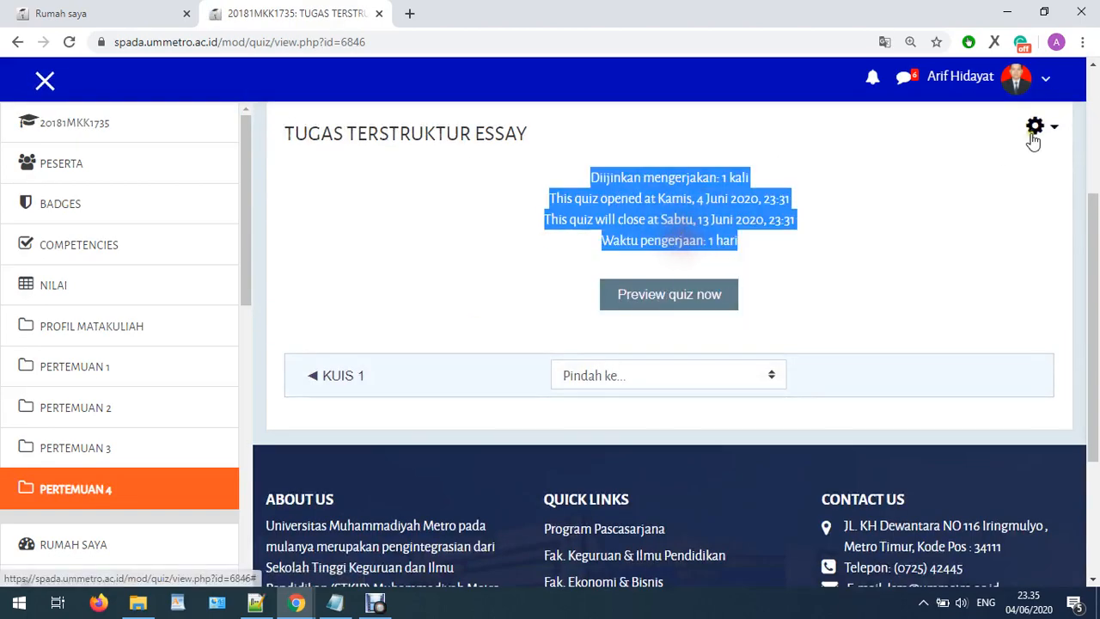
pyautogui.click(1035, 128)
pyautogui.click(987, 152)
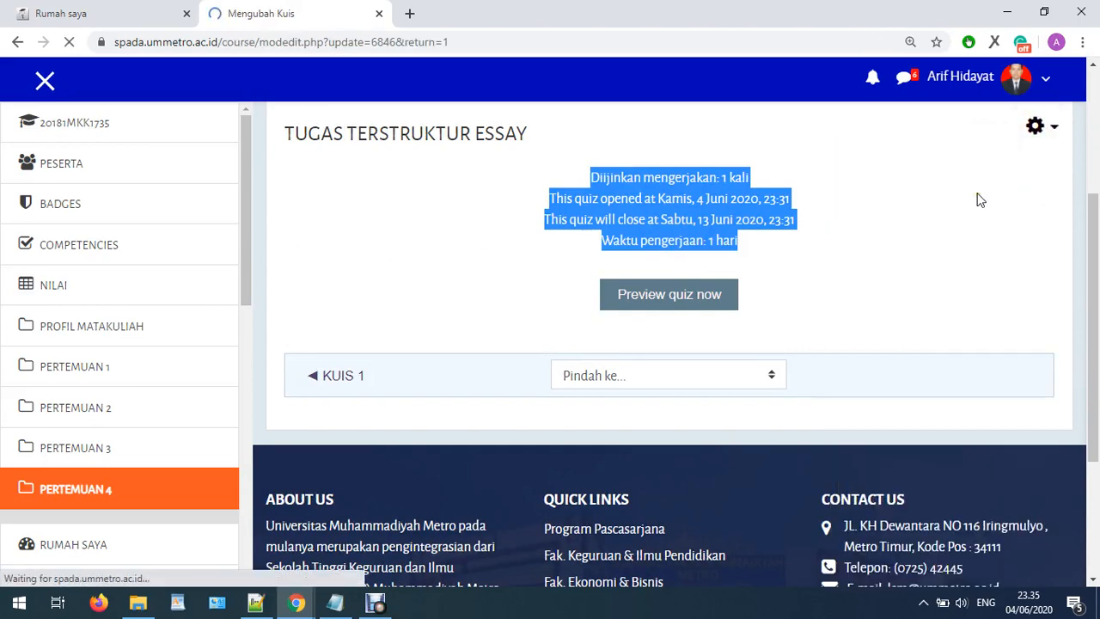
pyautogui.click(615, 288)
pyautogui.hotkey('ctrl', 'v')
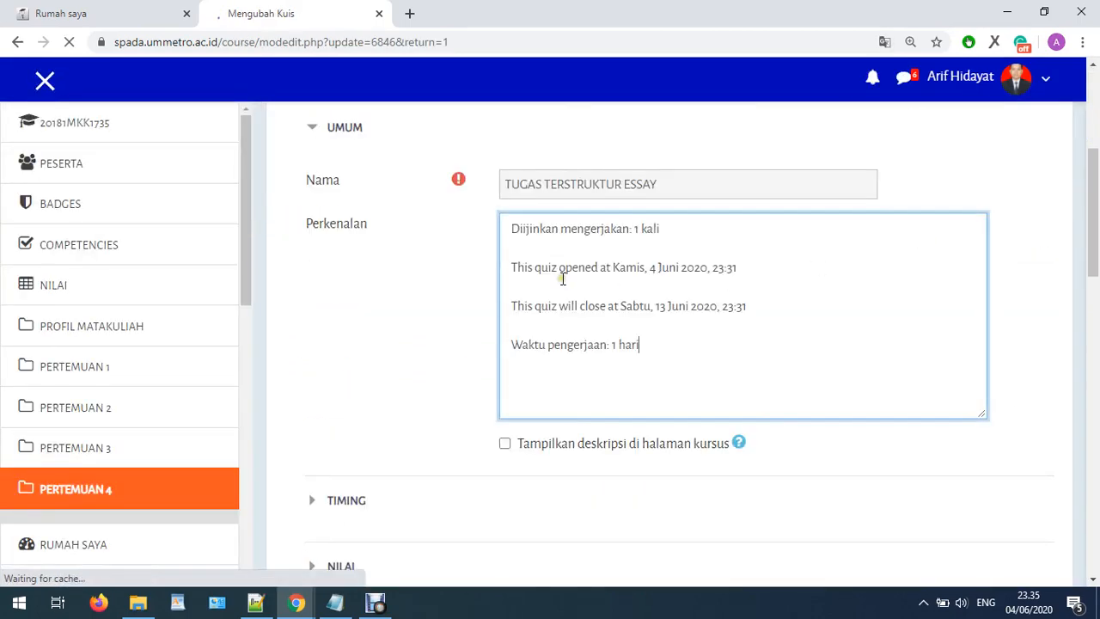
# Insert the heading "KETENTUAN:" on its own line above the pasted quiz details.
pyautogui.click(513, 298)
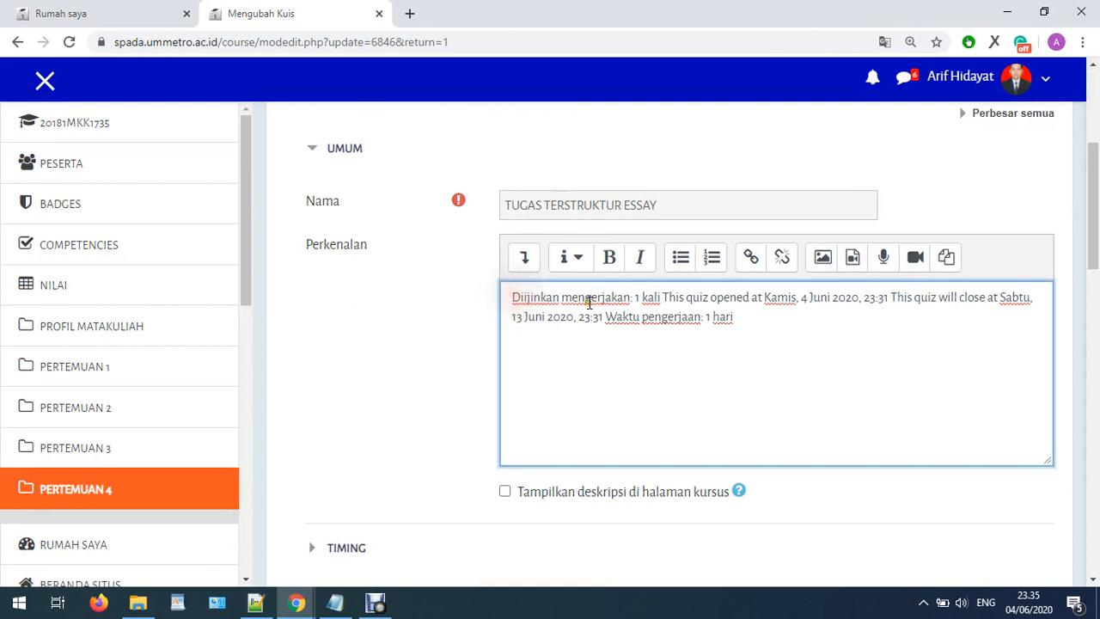
pyautogui.write('KETENTUAN')
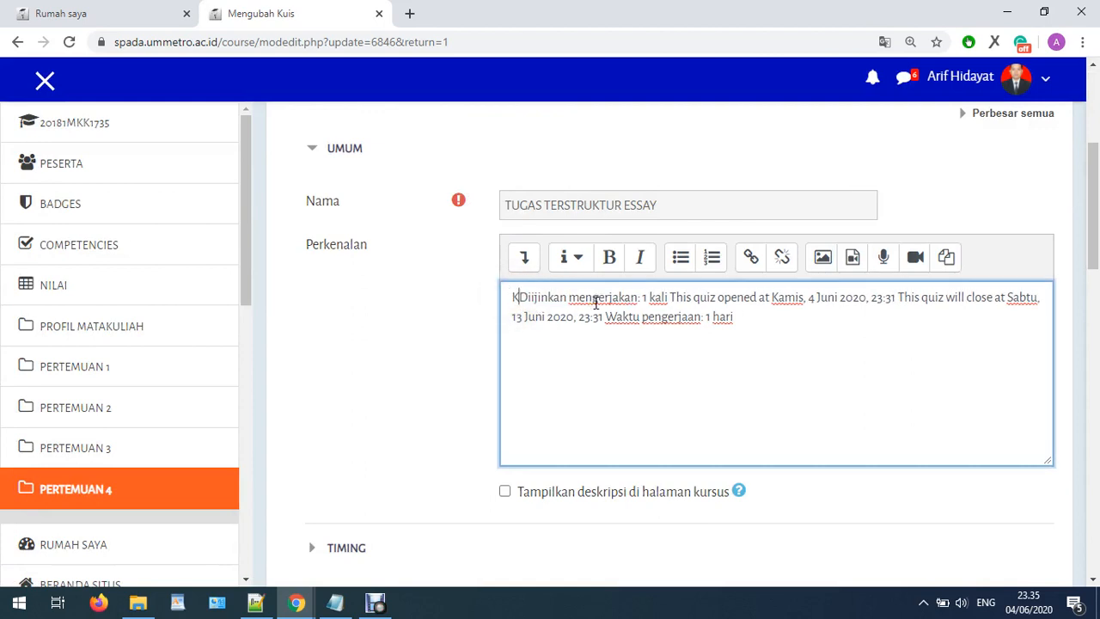
pyautogui.write(':')
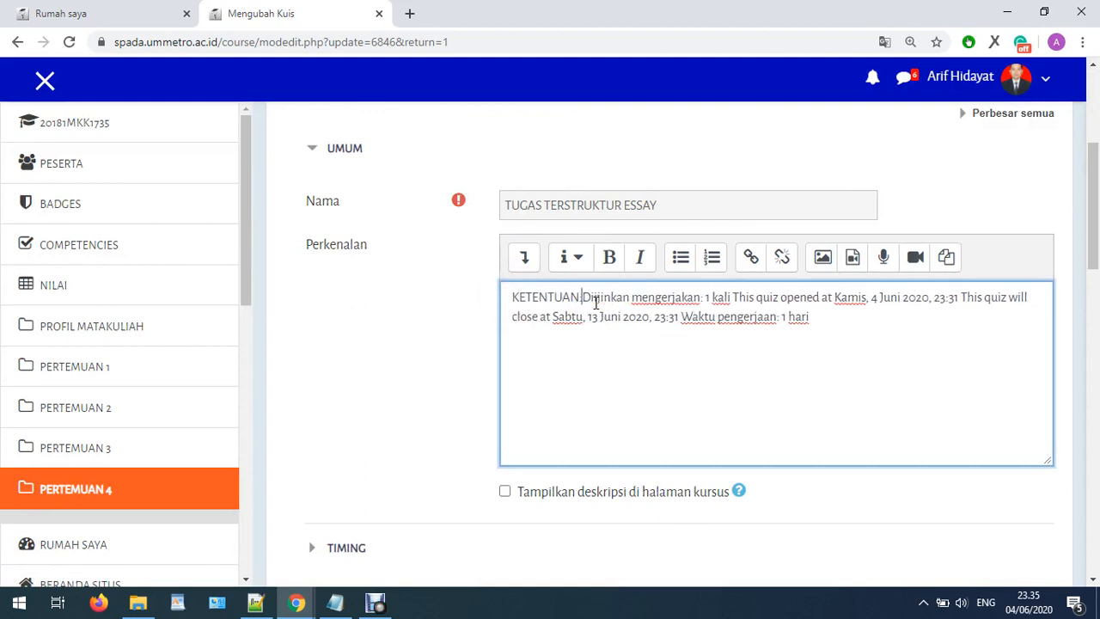
pyautogui.press('Return')
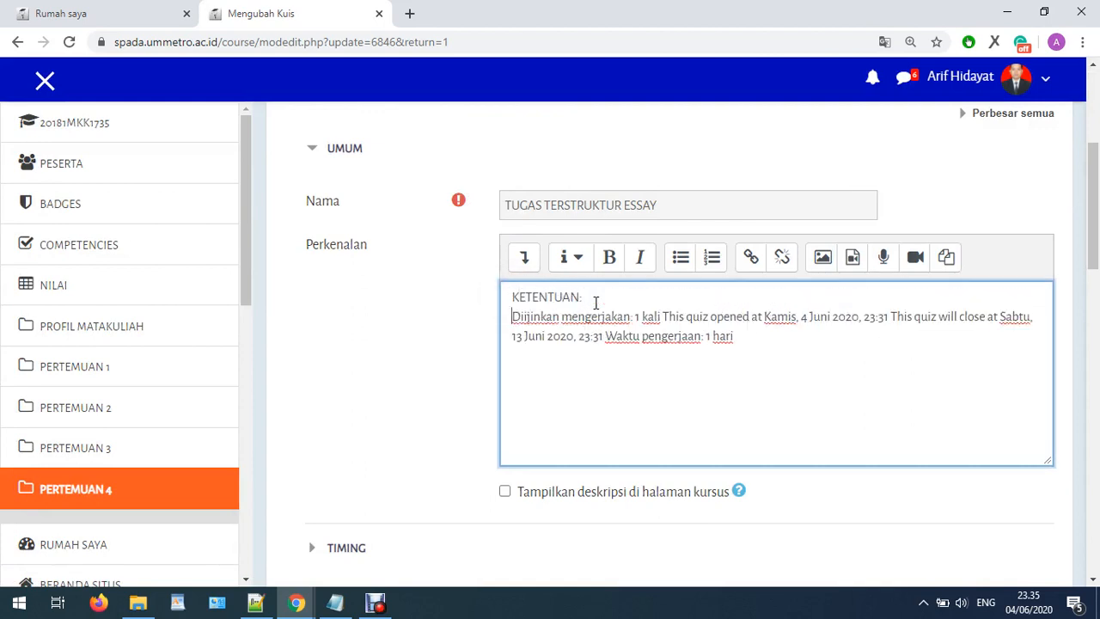
# Split the pasted details so the attempts, opening date, closing date and Waktu pengerjaan each have their own line.
pyautogui.click(666, 315)
pyautogui.press('Return')
pyautogui.click(737, 336)
pyautogui.press('Return')
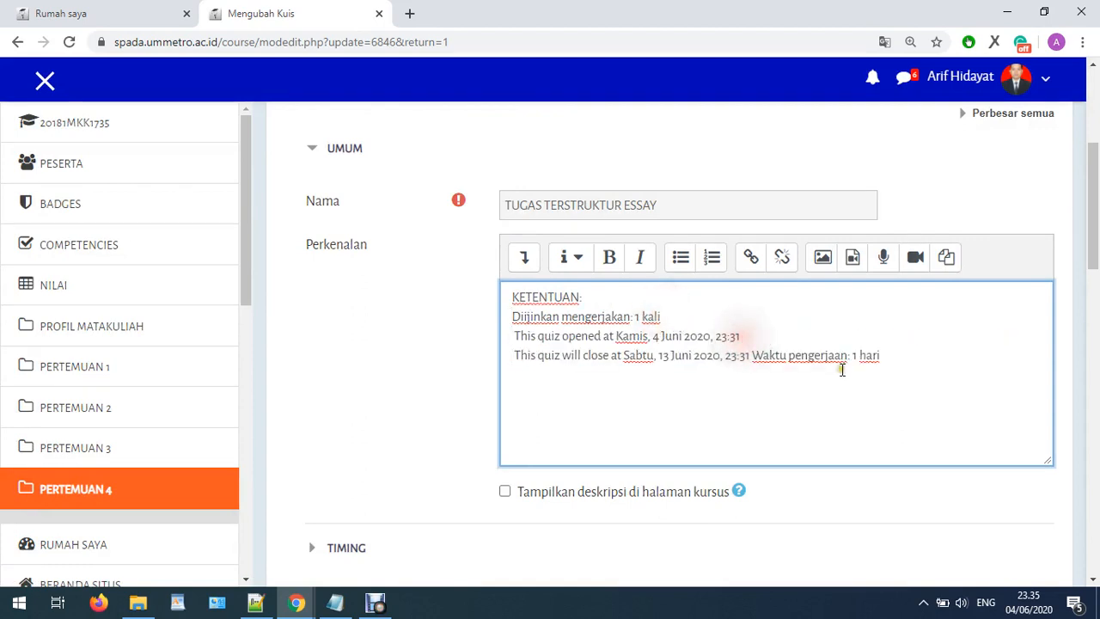
pyautogui.click(751, 355)
pyautogui.press('Return')
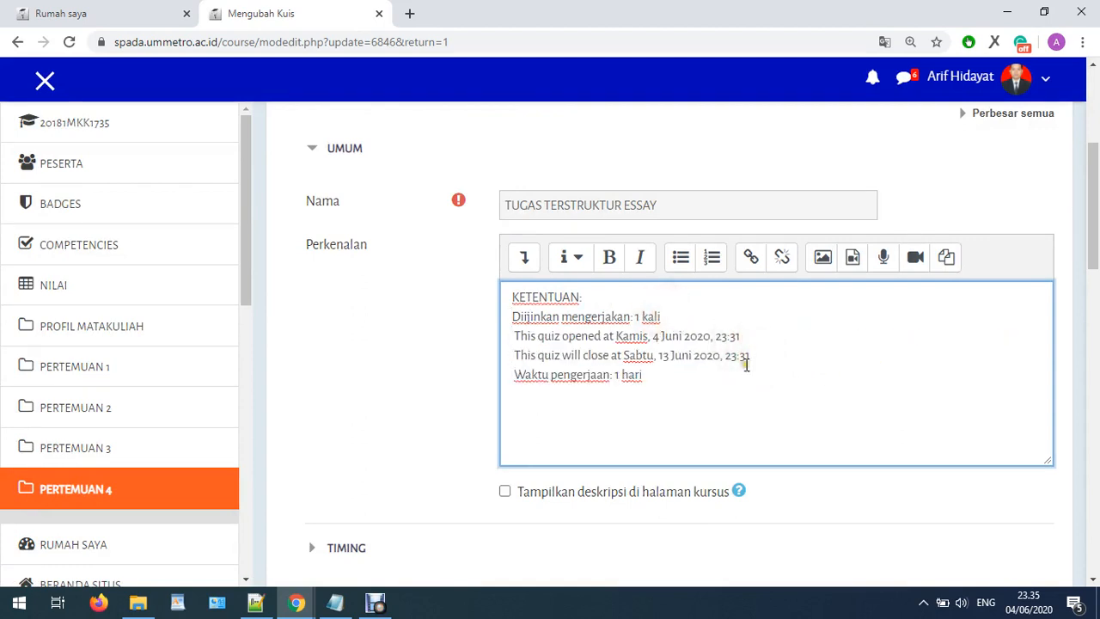
# Enable showing the quiz description on the course page, save back to the course, and check the description under TUGAS TERSTRUKTUR ESSAY.
pyautogui.click(593, 491)
pyautogui.scroll(-15, 593, 490)
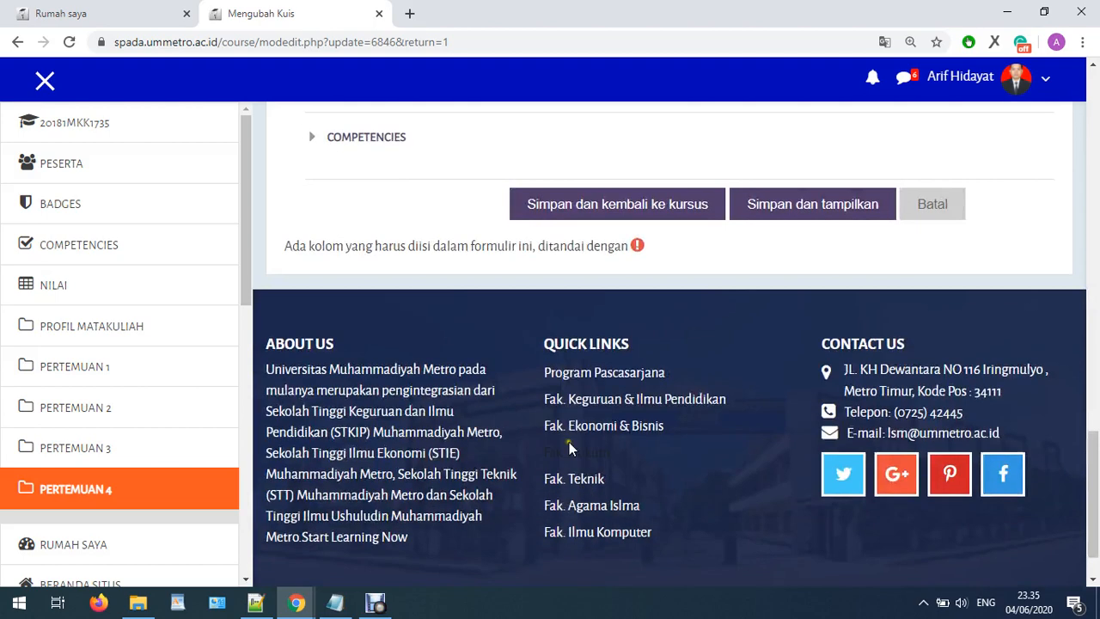
pyautogui.click(582, 214)
pyautogui.scroll(4, 843, 400)
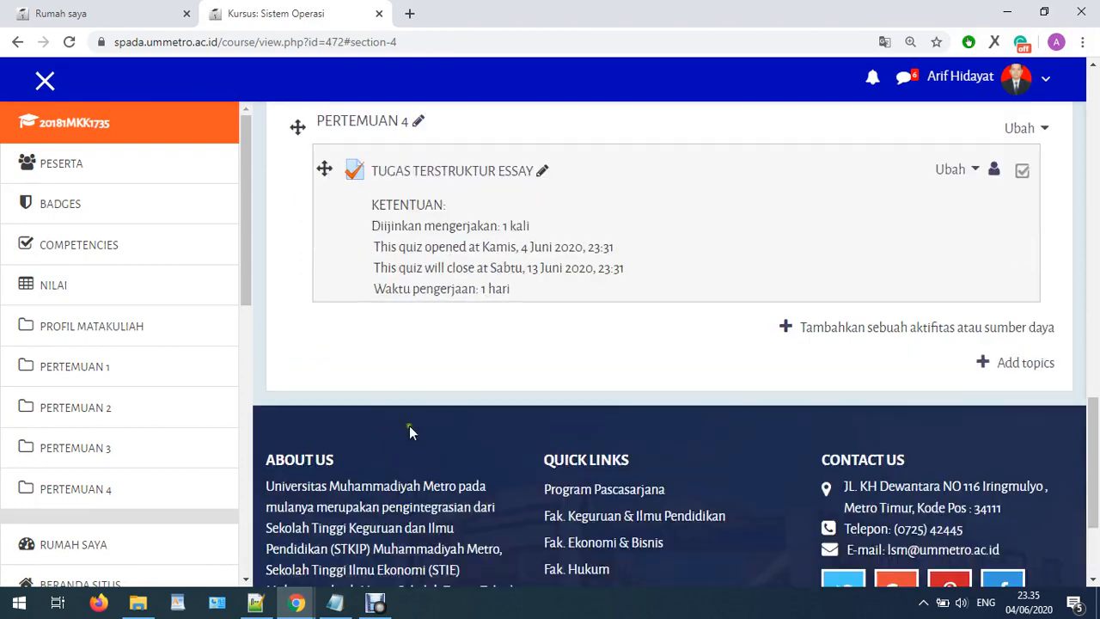
pyautogui.moveTo(381, 209); pyautogui.dragTo(530, 298)
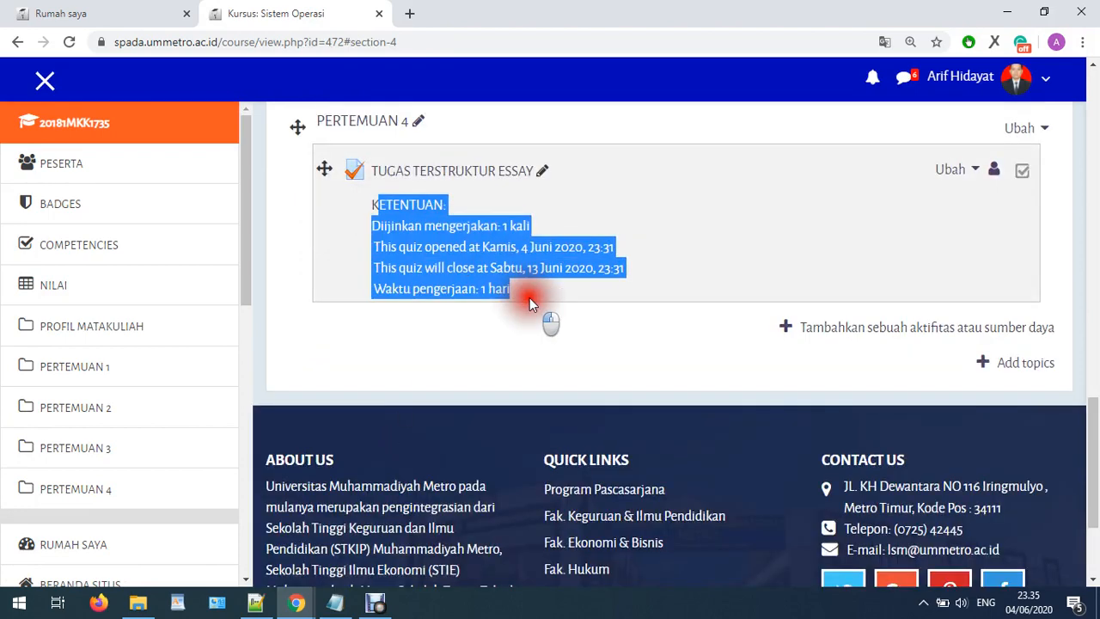
pyautogui.click(559, 270)
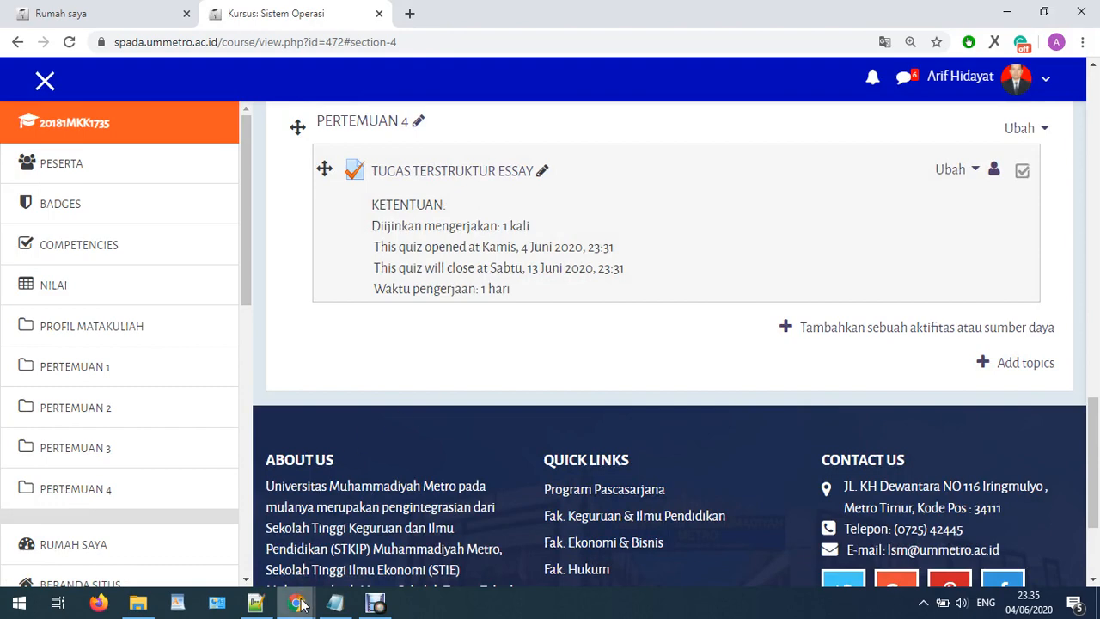
# Switch to the student's incognito window, reload the Sistem Operasi course page, and open the TUGAS TERSTRUKTUR ESSAY quiz under Pertemuan 4.
pyautogui.moveTo(299, 604)
pyautogui.click(371, 547)
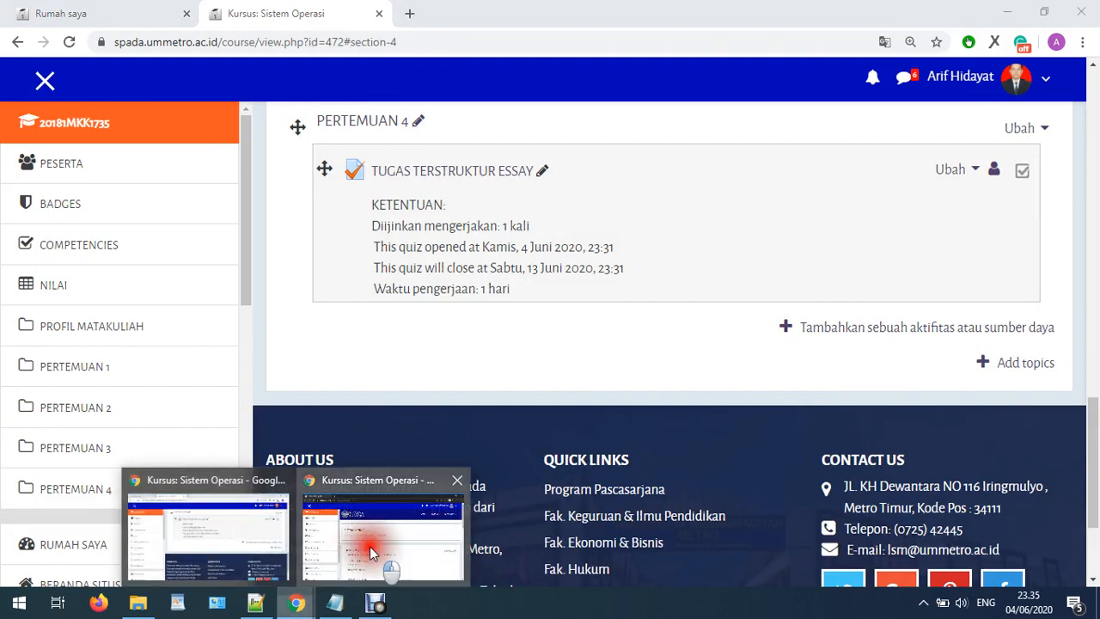
pyautogui.scroll(-3, 475, 465)
pyautogui.click(70, 42)
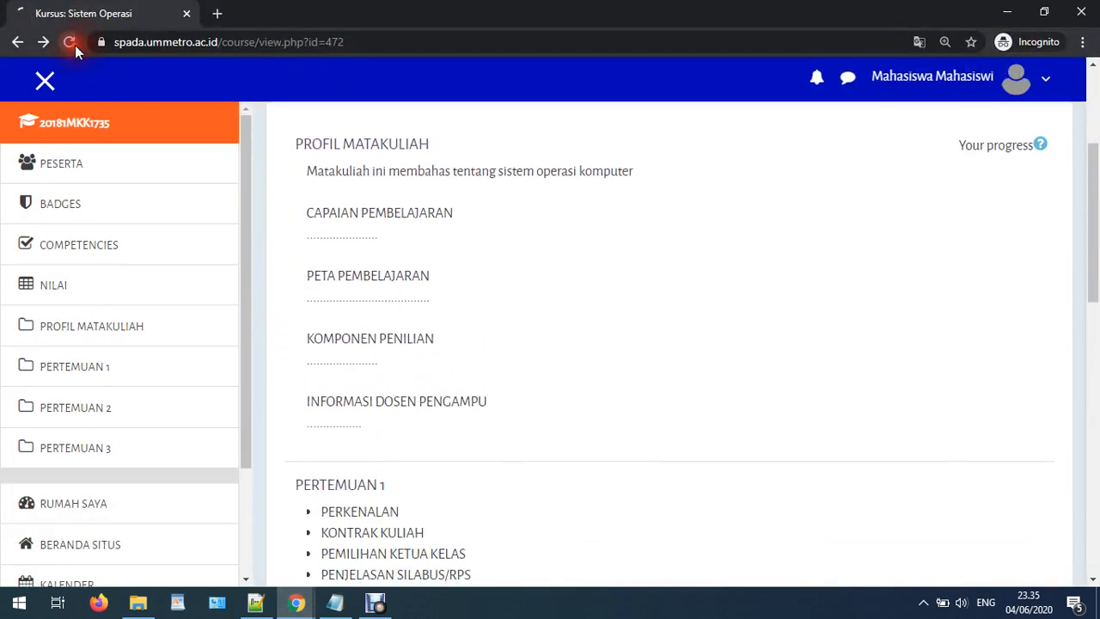
pyautogui.scroll(-12, 818, 357)
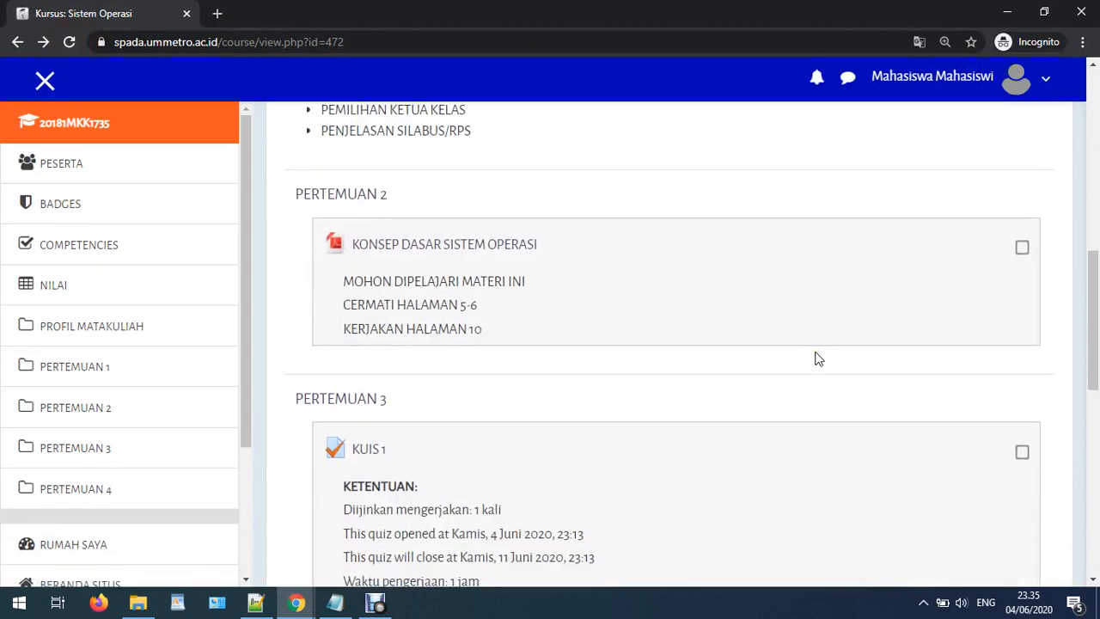
pyautogui.scroll(2, 337, 222)
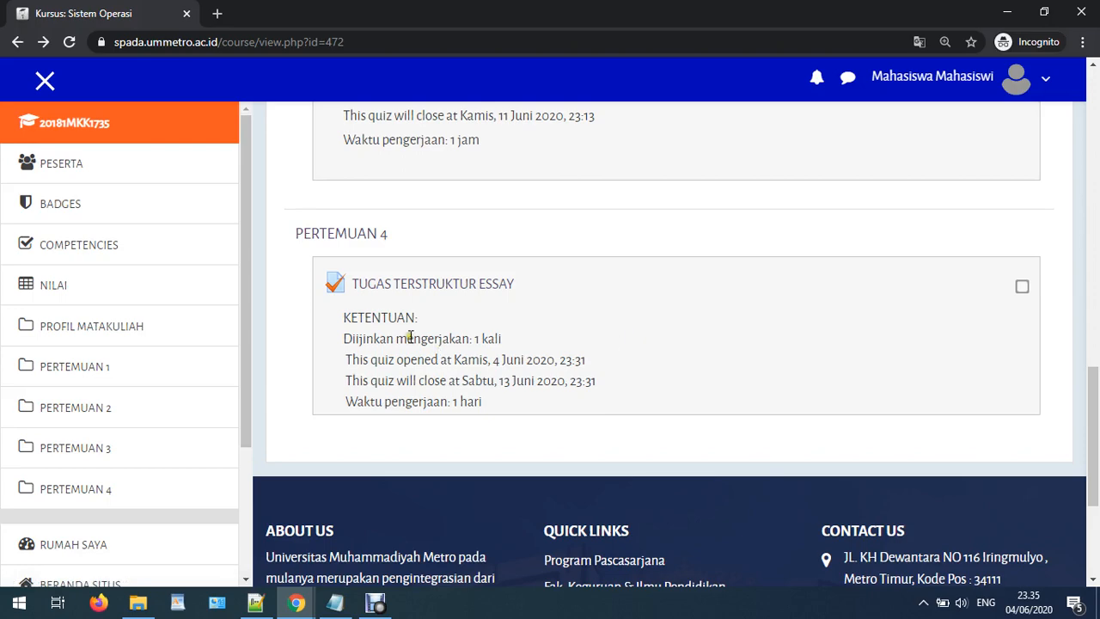
pyautogui.click(468, 292)
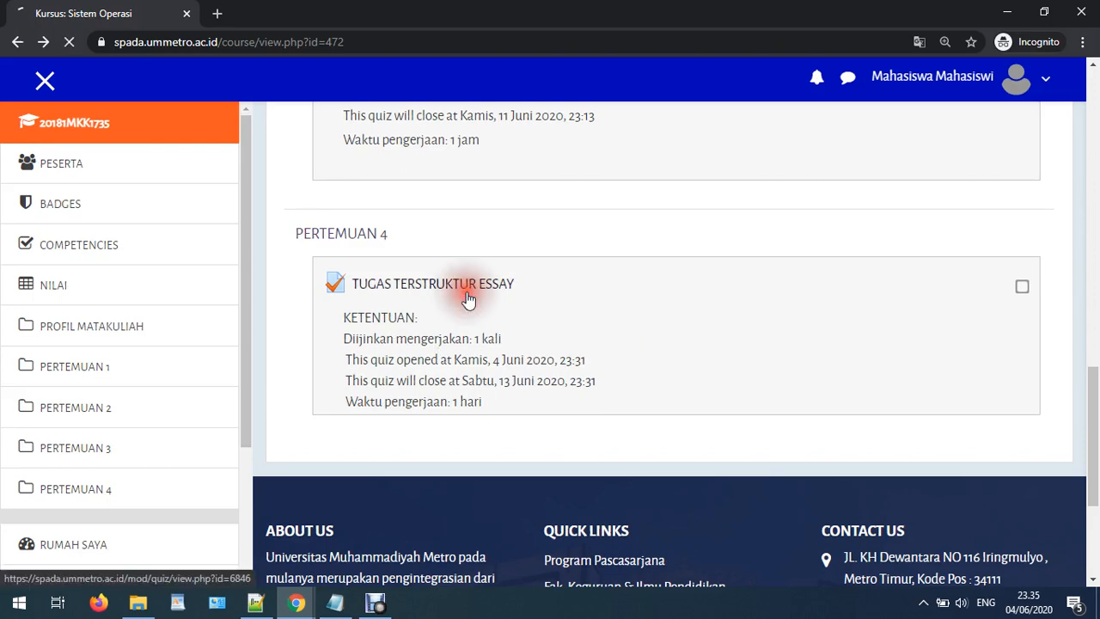
pyautogui.scroll(-3, 468, 299)
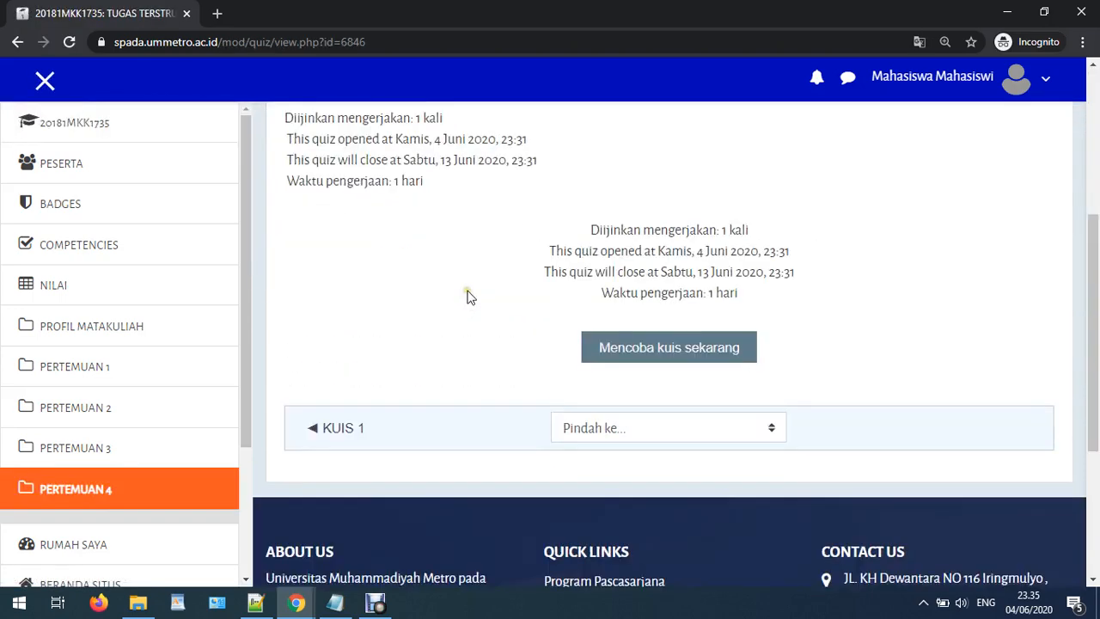
pyautogui.scroll(1, 645, 344)
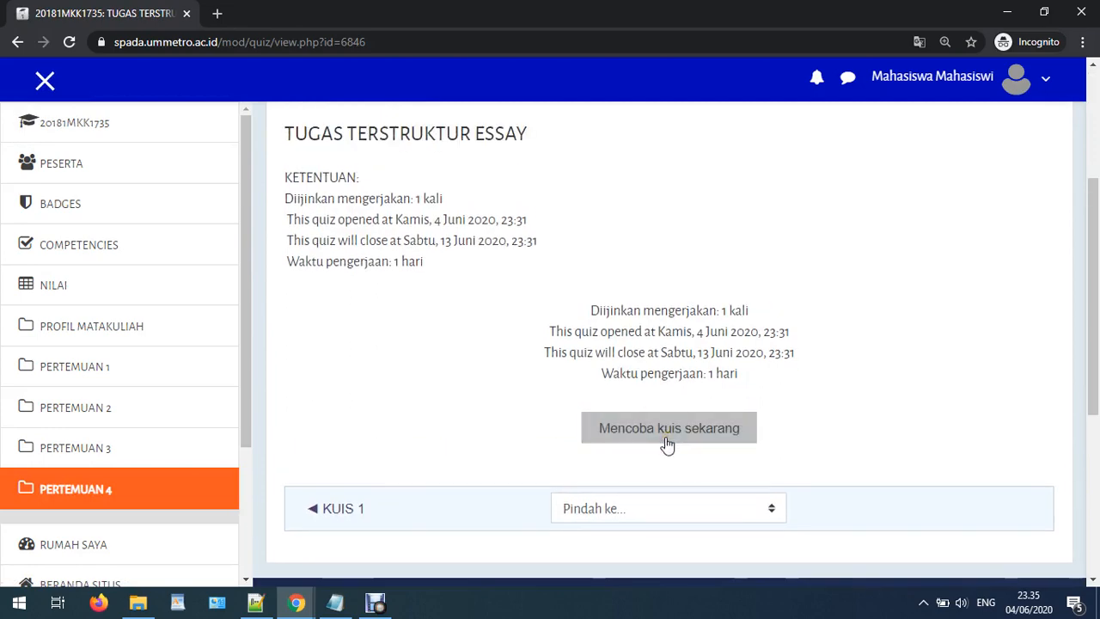
# Start the student's quiz attempt and answer question 1 with "SISTEM OPERASI MERUPAKAN PROGRAM/SOFTWARE DALAM KOMPUTER...".
pyautogui.click(667, 444)
pyautogui.click(492, 423)
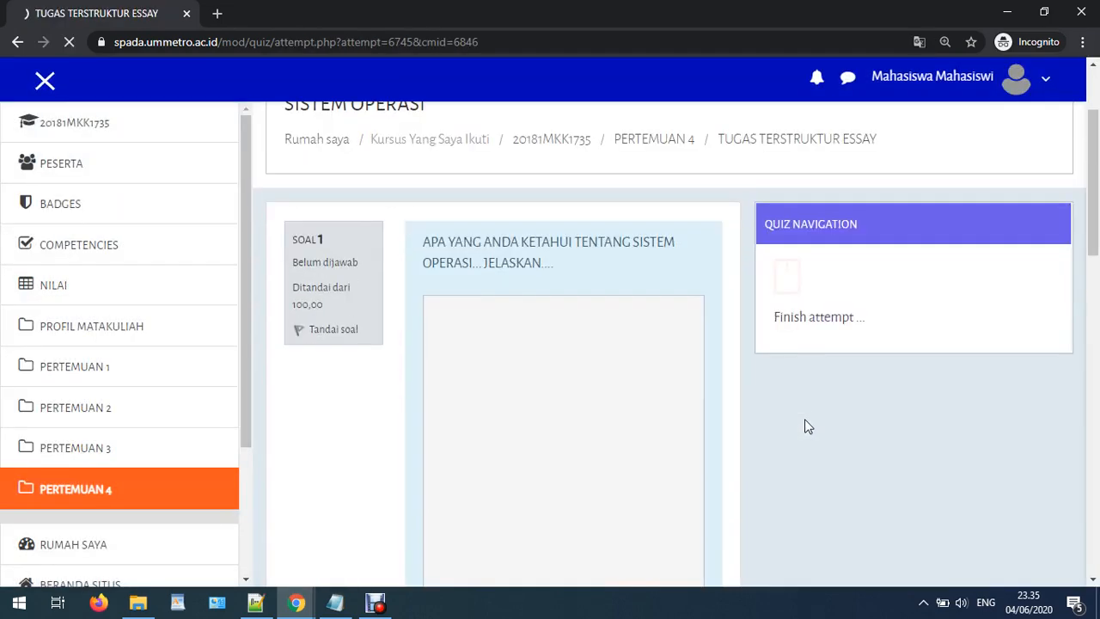
pyautogui.scroll(-1, 602, 322)
pyautogui.click(602, 323)
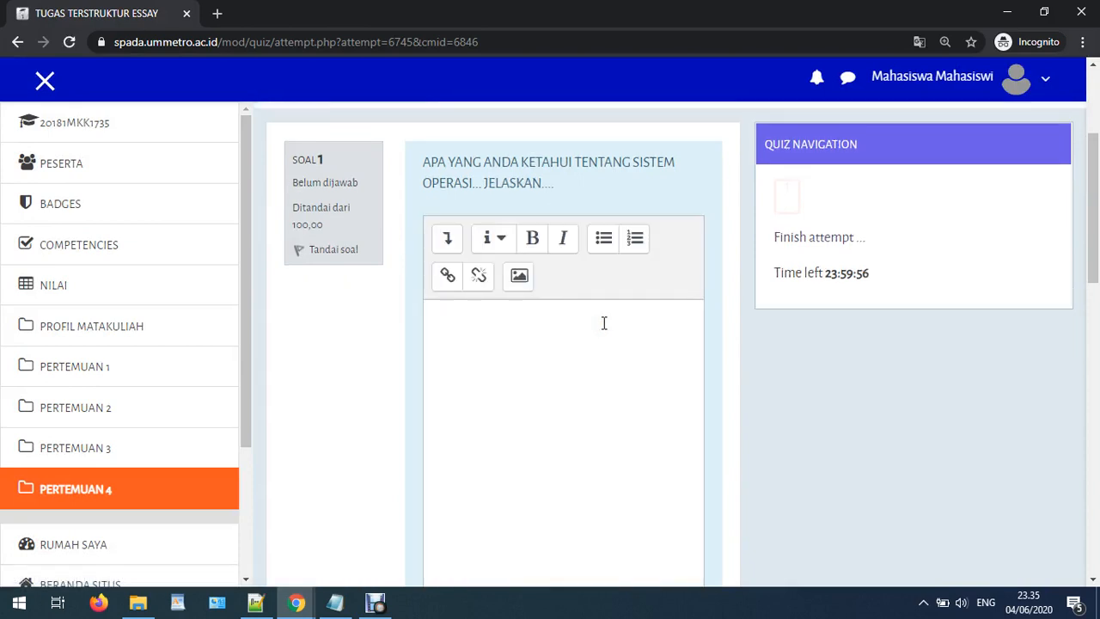
pyautogui.click(596, 363)
pyautogui.write('SISTEM OPERASI MERUPAKAN PROGRAM')
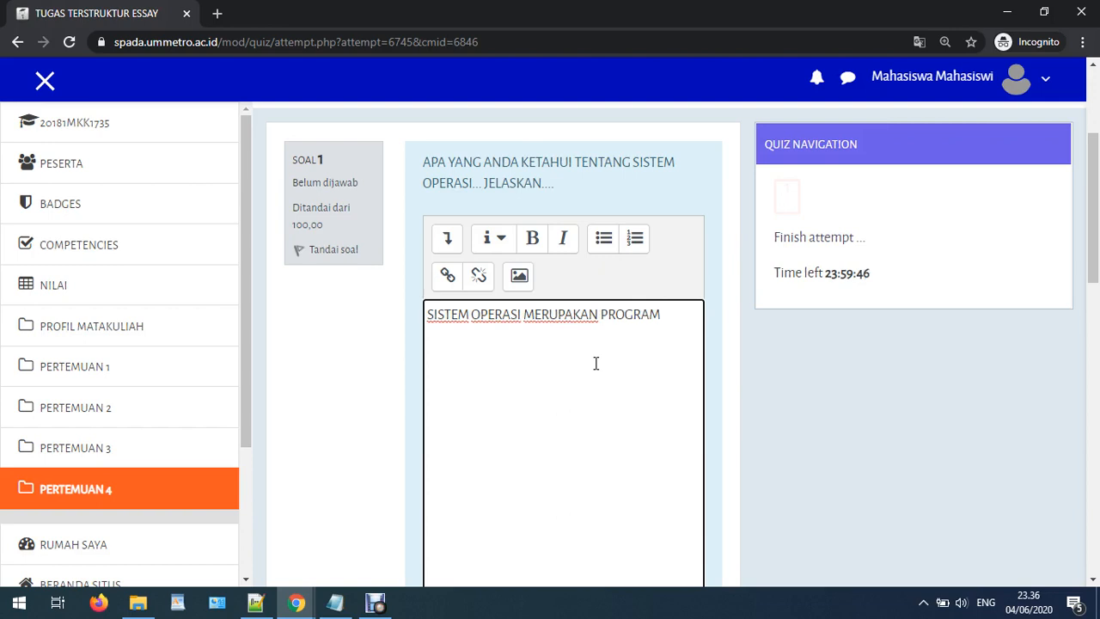
pyautogui.write('WARE DALAM KOMPUTER...')
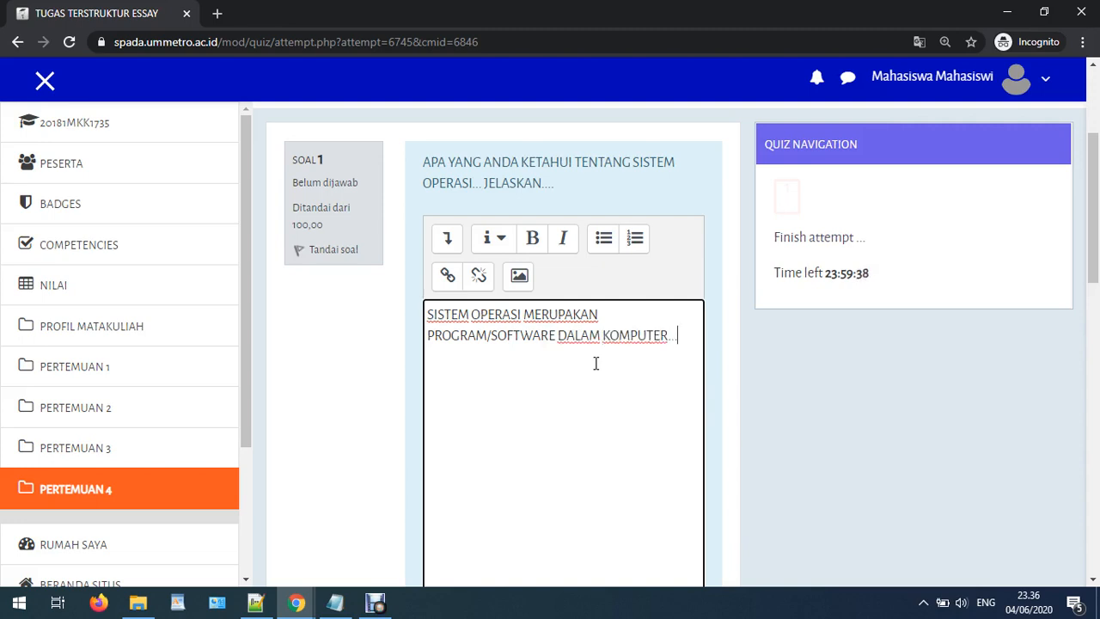
# Finish the student's attempt, submit all answers with confirmation, and check the grade status in the attempt review.
pyautogui.scroll(-5, 606, 365)
pyautogui.click(681, 369)
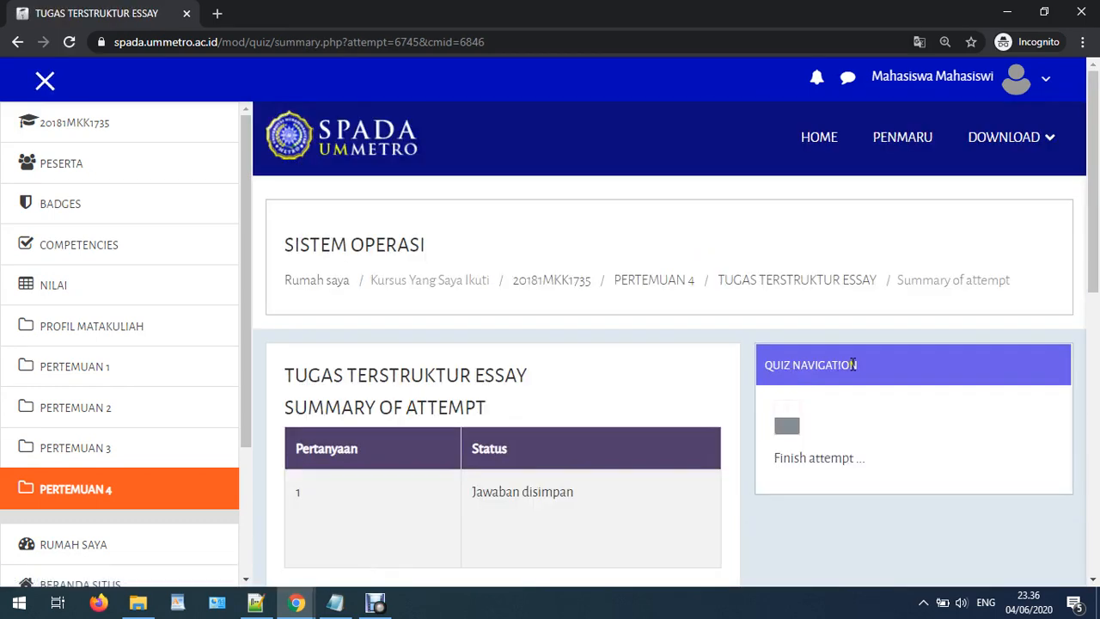
pyautogui.scroll(-4, 865, 373)
pyautogui.scroll(1, 516, 429)
pyautogui.click(504, 417)
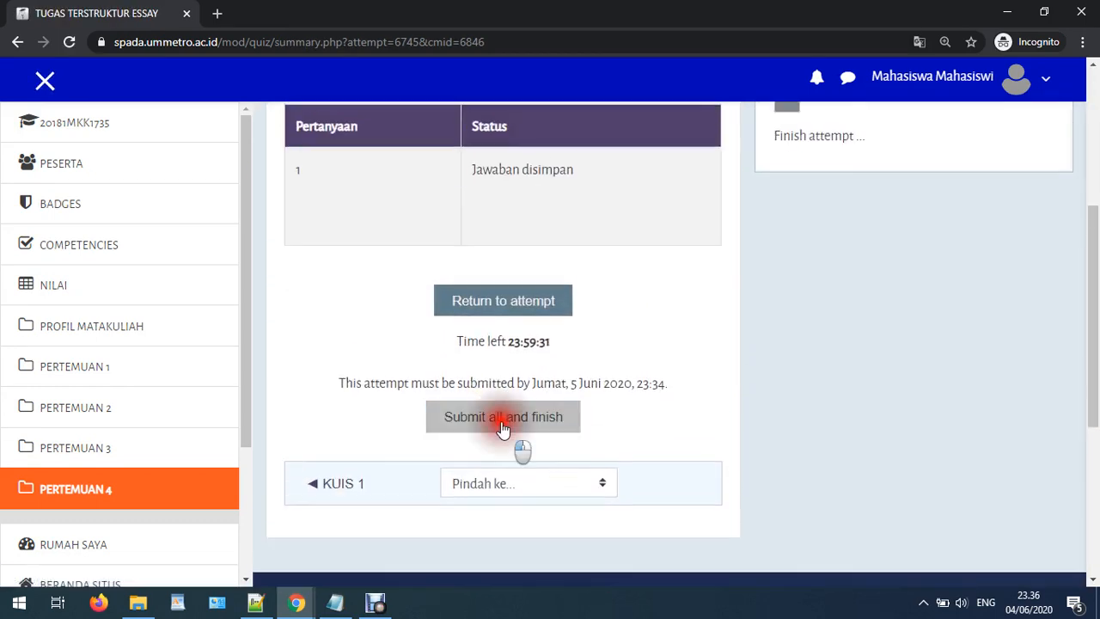
pyautogui.click(541, 435)
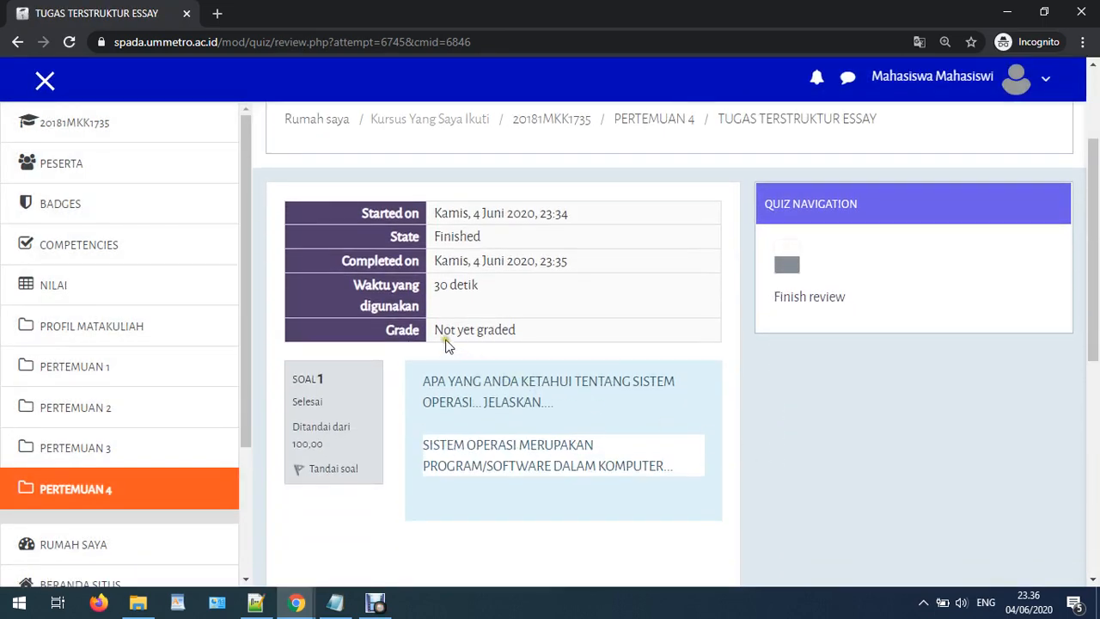
pyautogui.moveTo(436, 331); pyautogui.dragTo(583, 348)
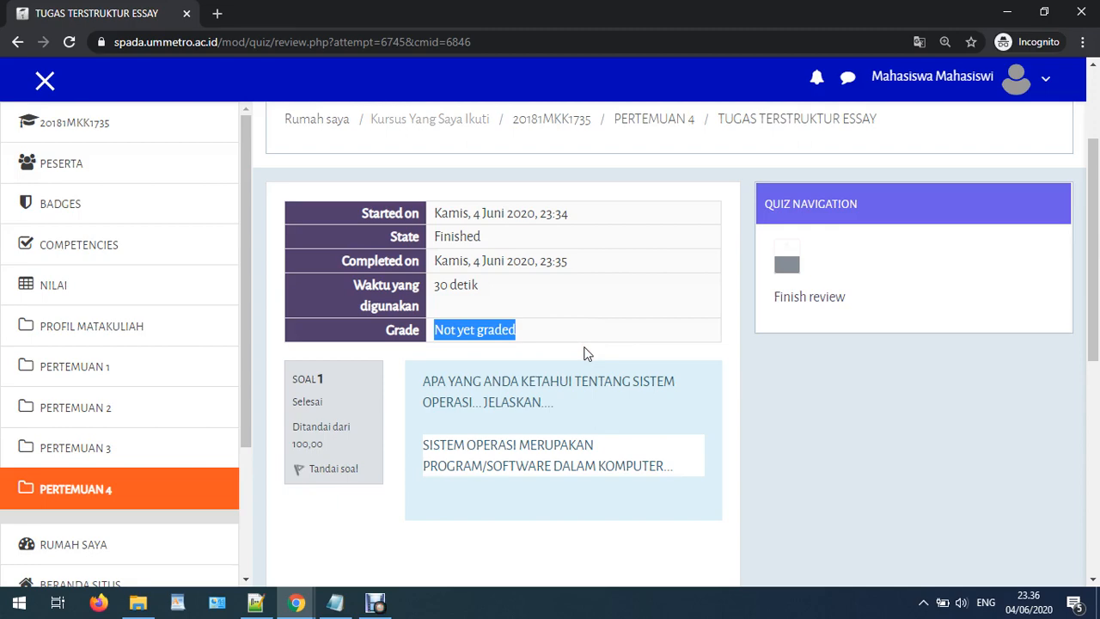
# Switch back to the lecturer's browser window, open the TUGAS TERSTRUKTUR ESSAY quiz, and check its number of attempts.
pyautogui.click(296, 602)
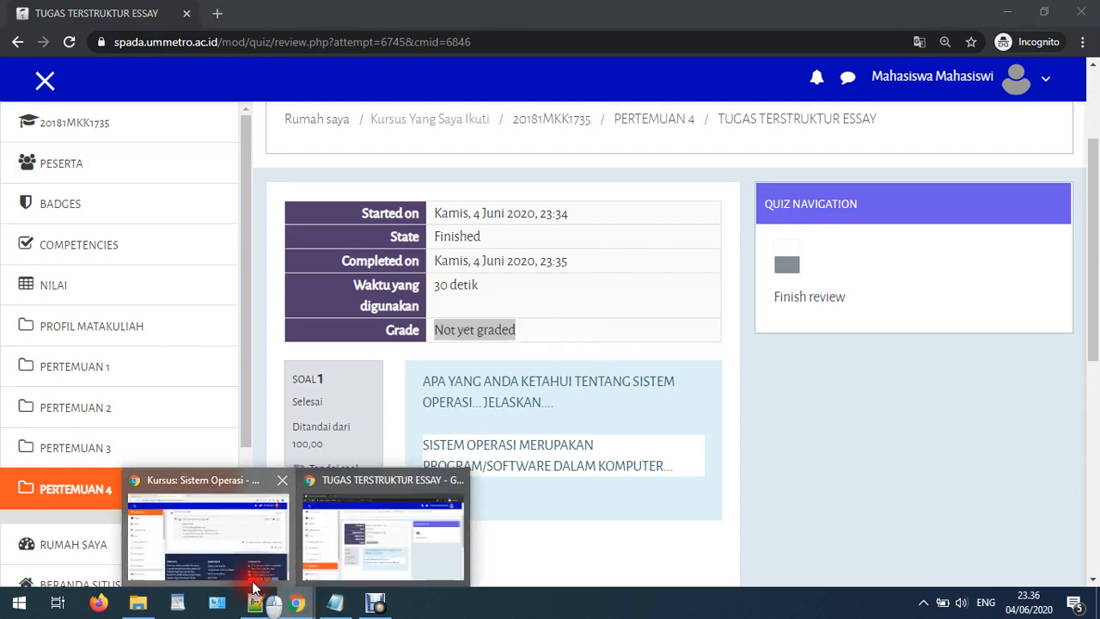
pyautogui.click(253, 583)
pyautogui.scroll(-2, 539, 456)
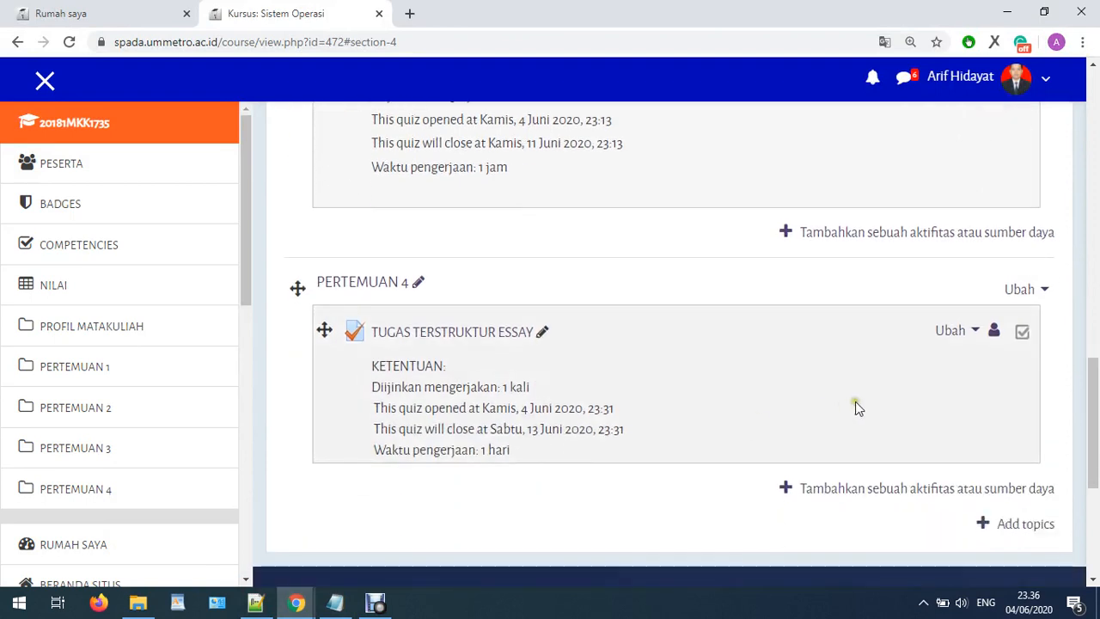
pyautogui.click(438, 335)
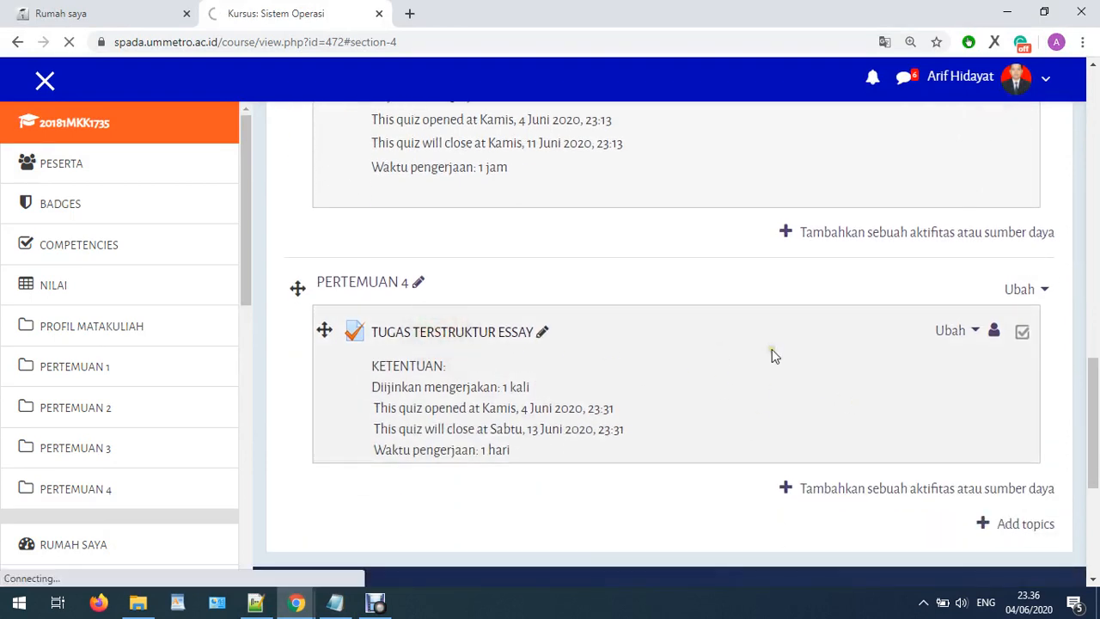
pyautogui.scroll(-3, 772, 355)
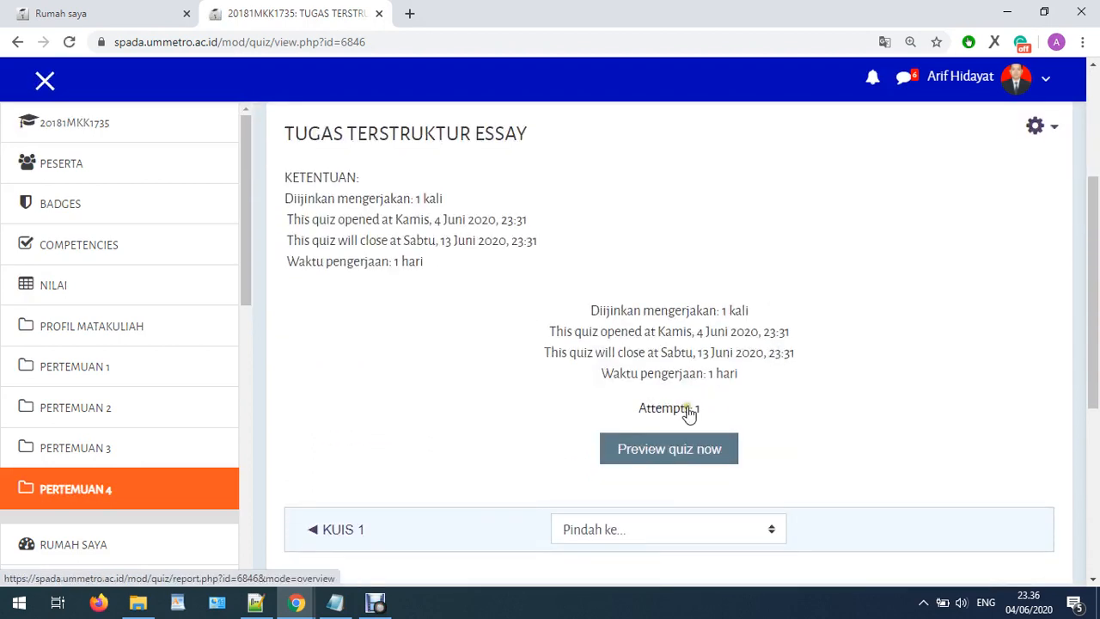
pyautogui.moveTo(731, 410); pyautogui.dragTo(654, 422)
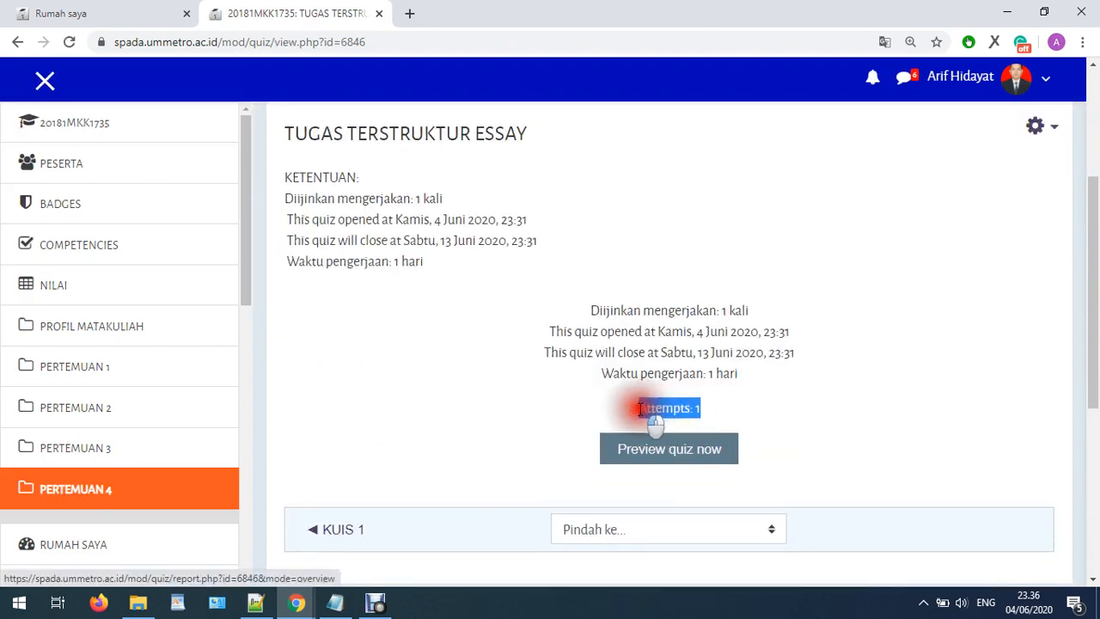
pyautogui.click(795, 404)
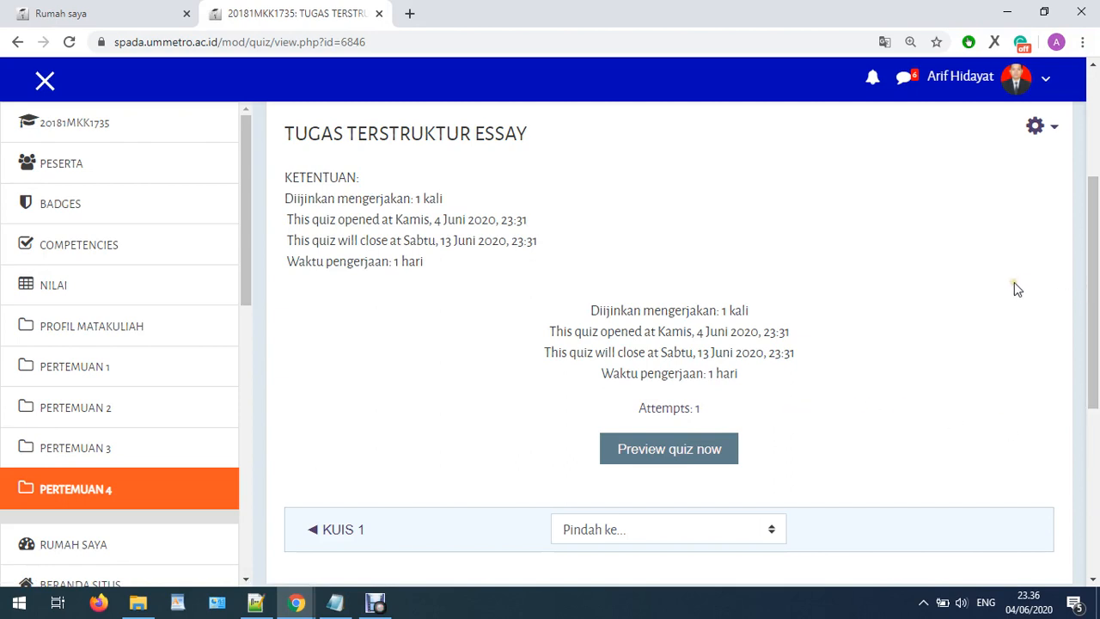
# Open the manual grading page for the ungraded PERTEMUAN_4_ESSAY attempt and review the student's name, question and answer.
pyautogui.scroll(1, 1015, 283)
pyautogui.click(1043, 215)
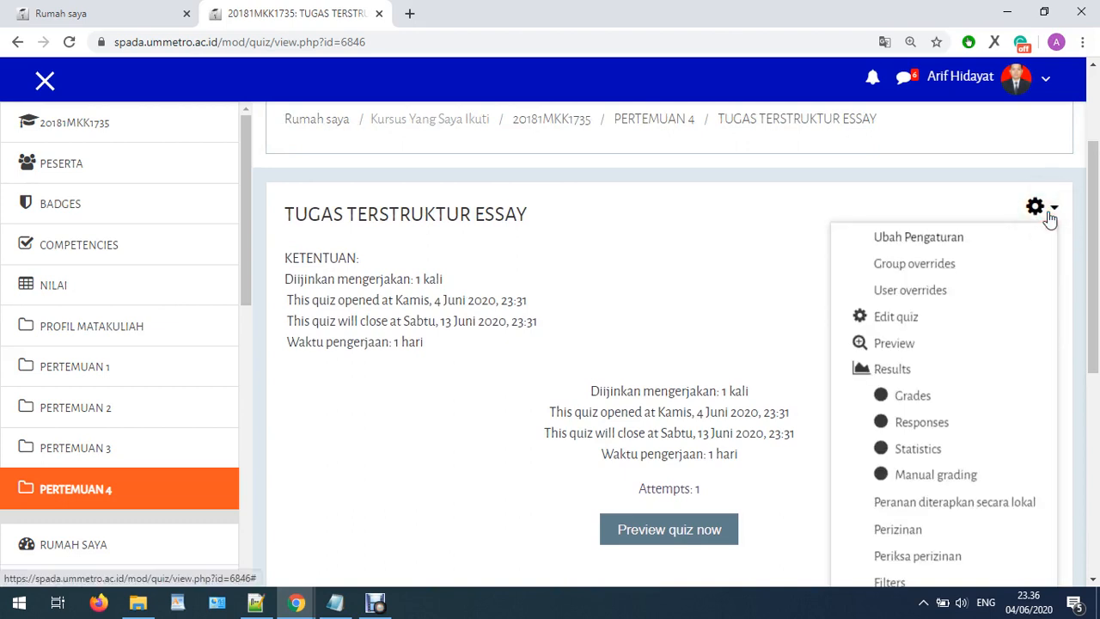
pyautogui.click(970, 477)
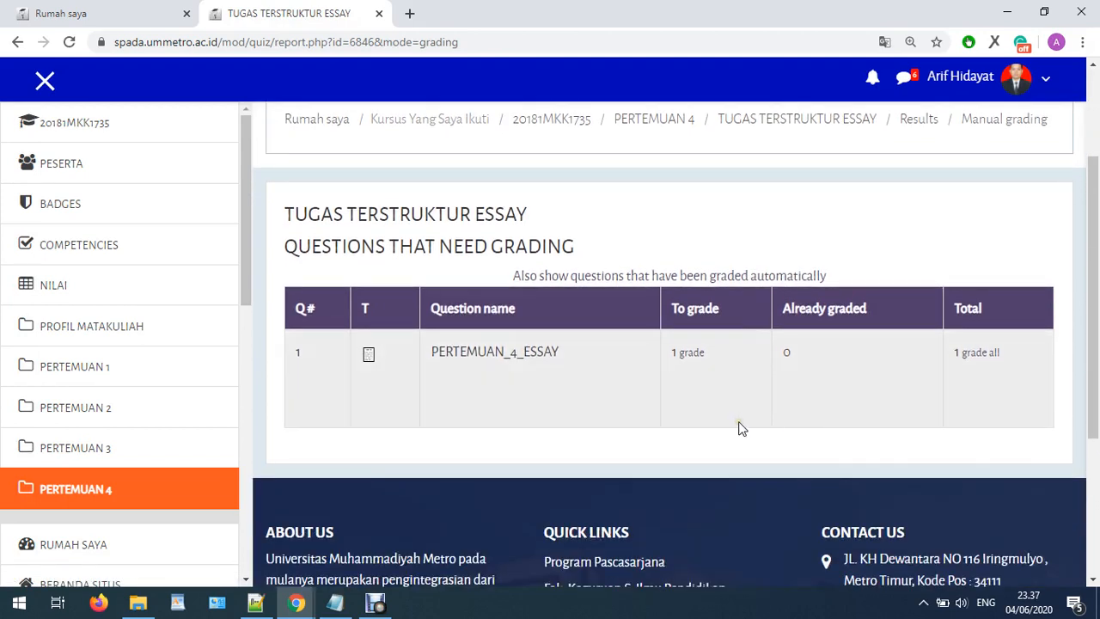
pyautogui.click(693, 354)
pyautogui.scroll(-7, 813, 383)
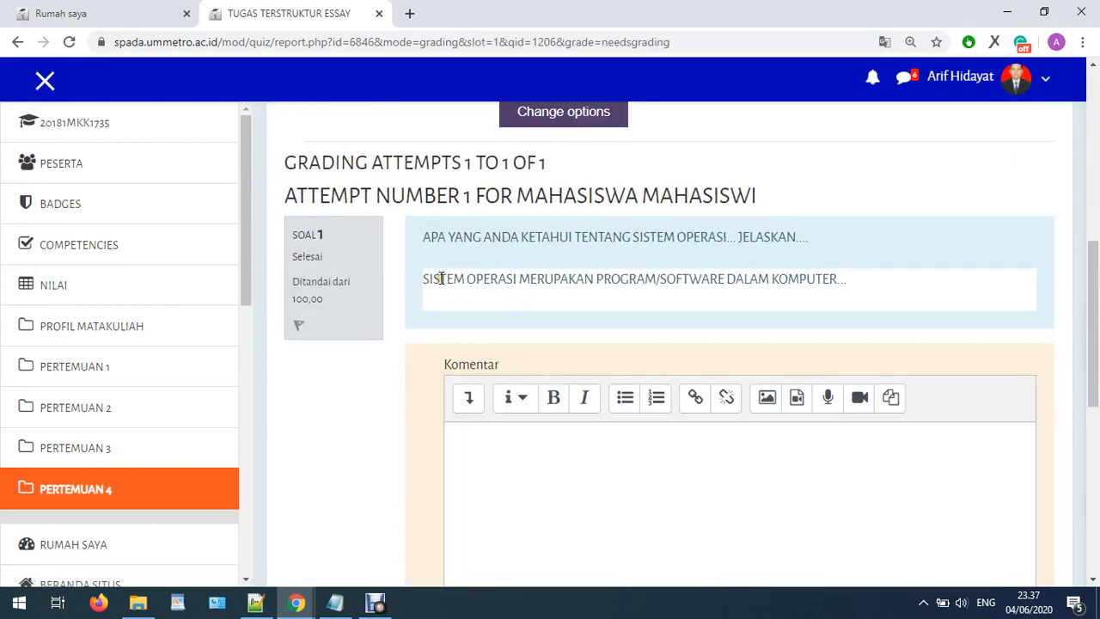
pyautogui.moveTo(464, 279); pyautogui.dragTo(865, 293)
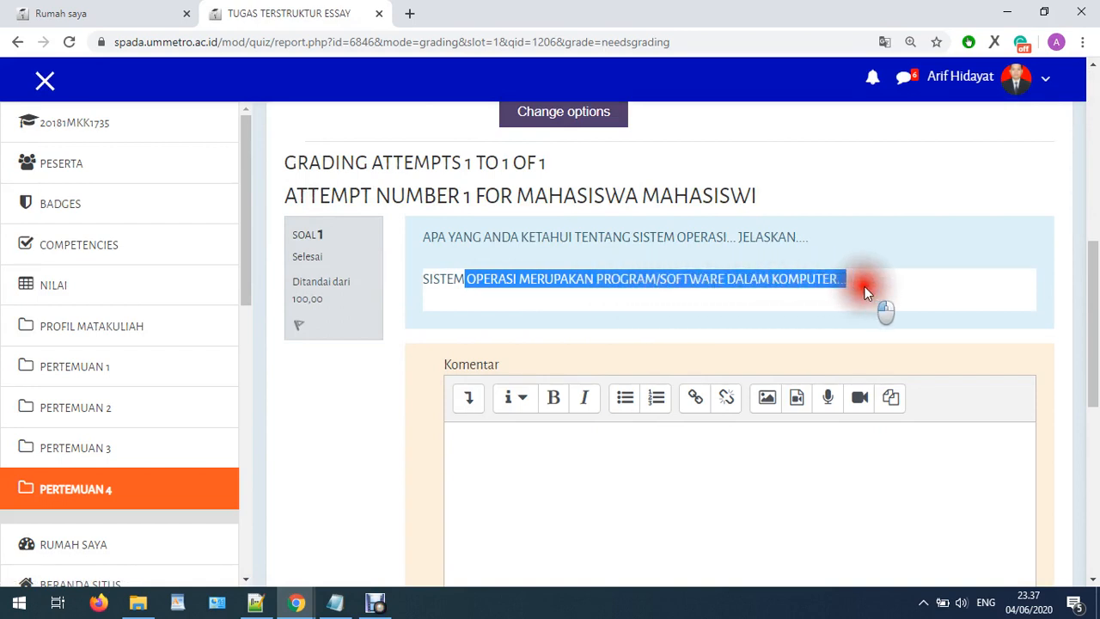
pyautogui.moveTo(450, 238); pyautogui.dragTo(658, 238)
pyautogui.moveTo(498, 279); pyautogui.dragTo(697, 306)
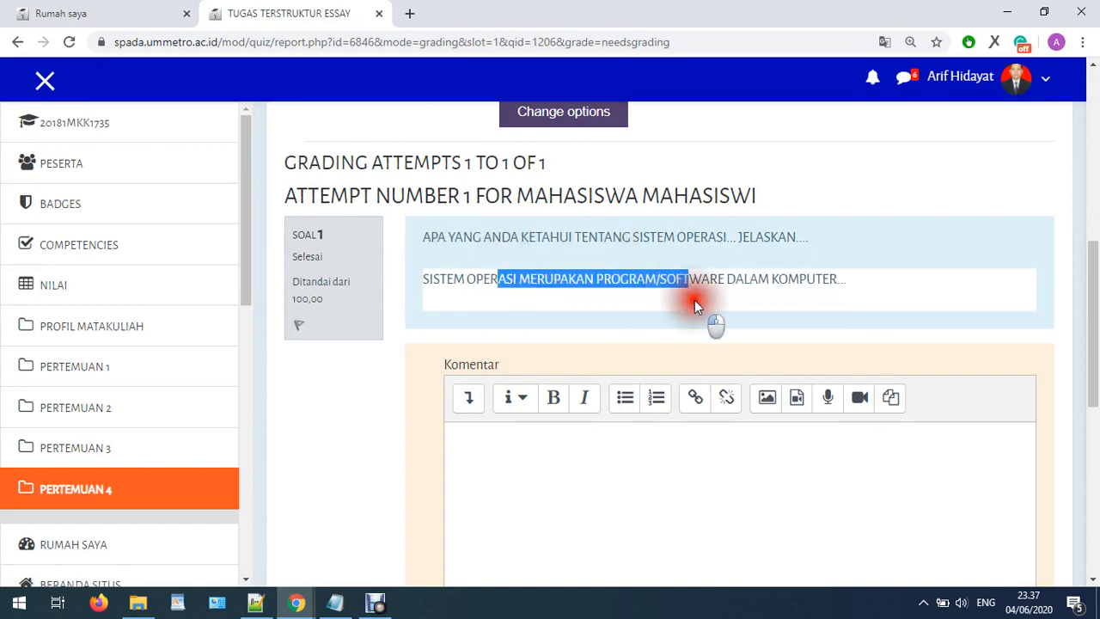
pyautogui.scroll(1, 576, 286)
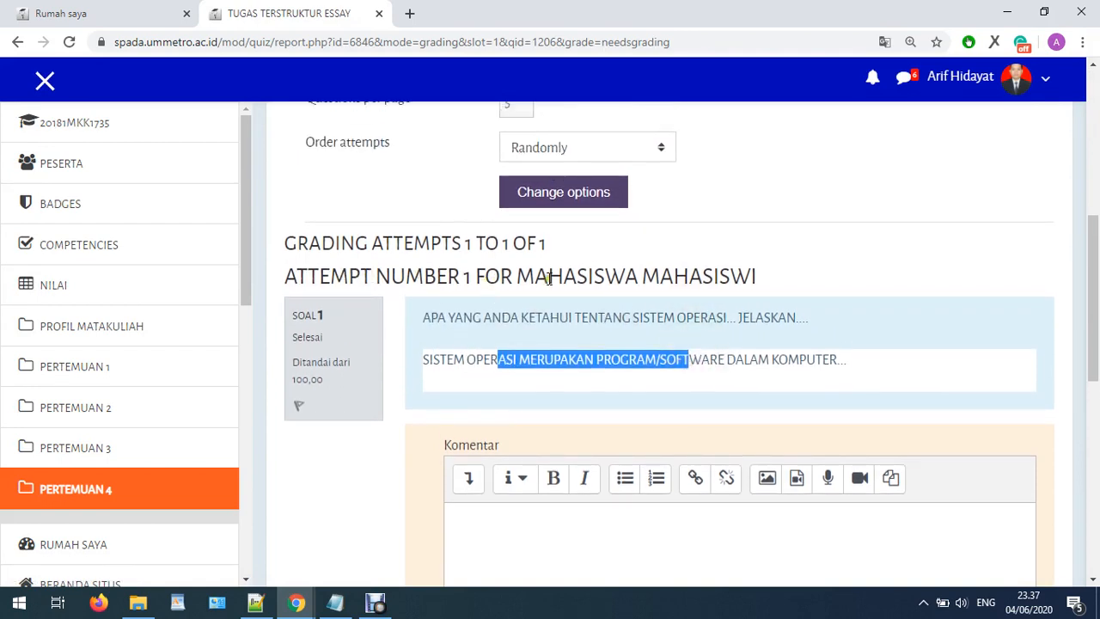
pyautogui.moveTo(518, 276); pyautogui.dragTo(774, 274)
# Give the student's essay answer a mark of 100 and enter the comment "LANJUTKAN BELAJARNYA".
pyautogui.scroll(-4, 978, 362)
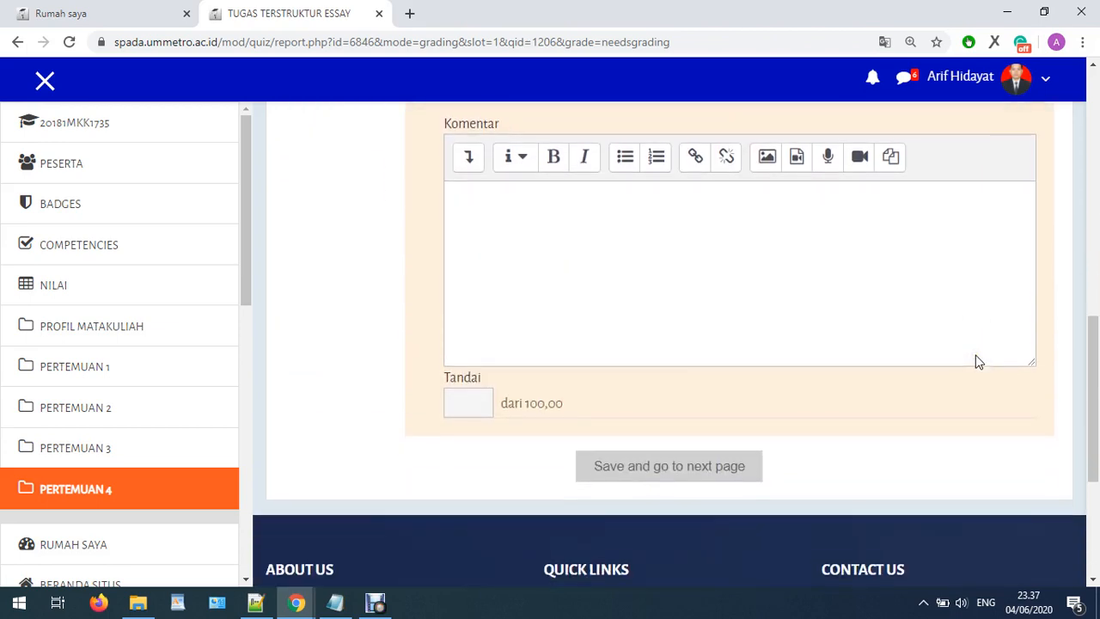
pyautogui.scroll(1, 548, 383)
pyautogui.click(487, 331)
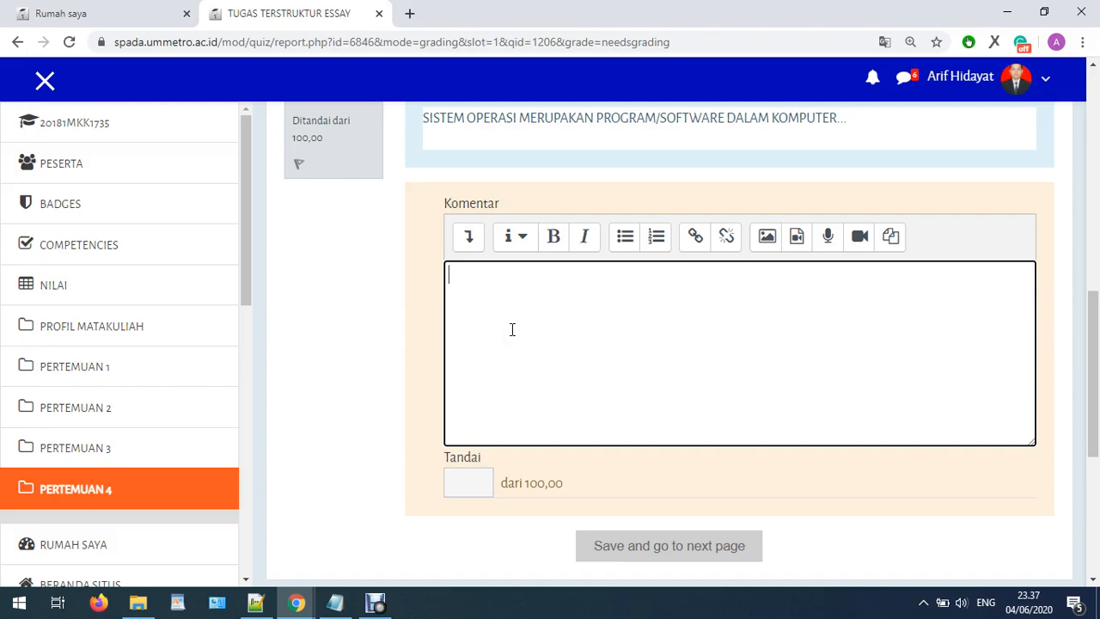
pyautogui.click(511, 329)
pyautogui.click(511, 328)
pyautogui.click(471, 481)
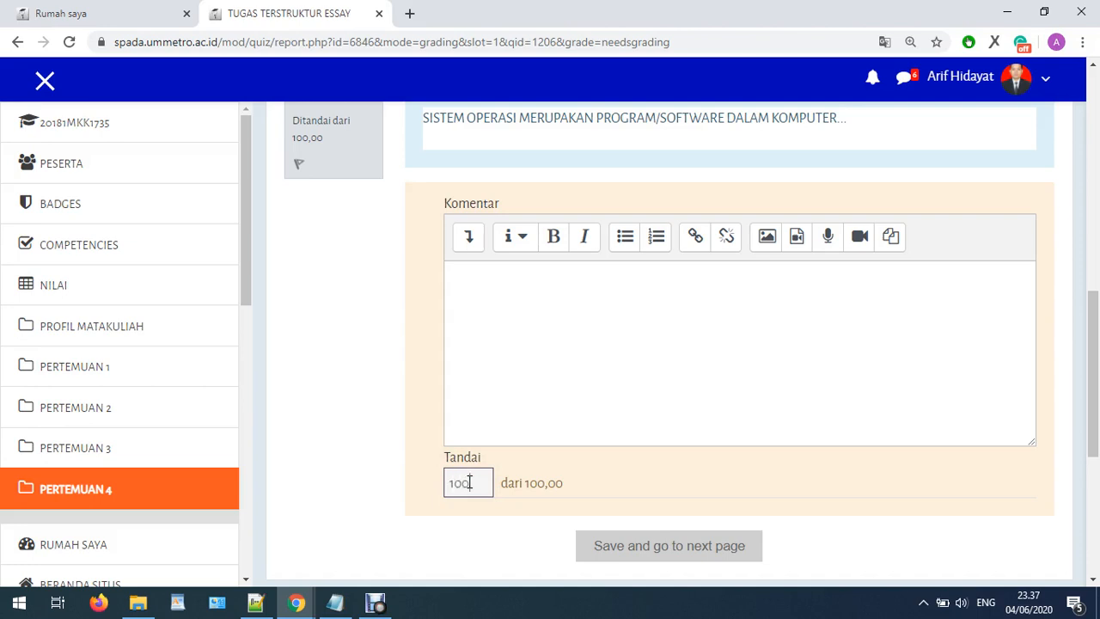
pyautogui.click(521, 350)
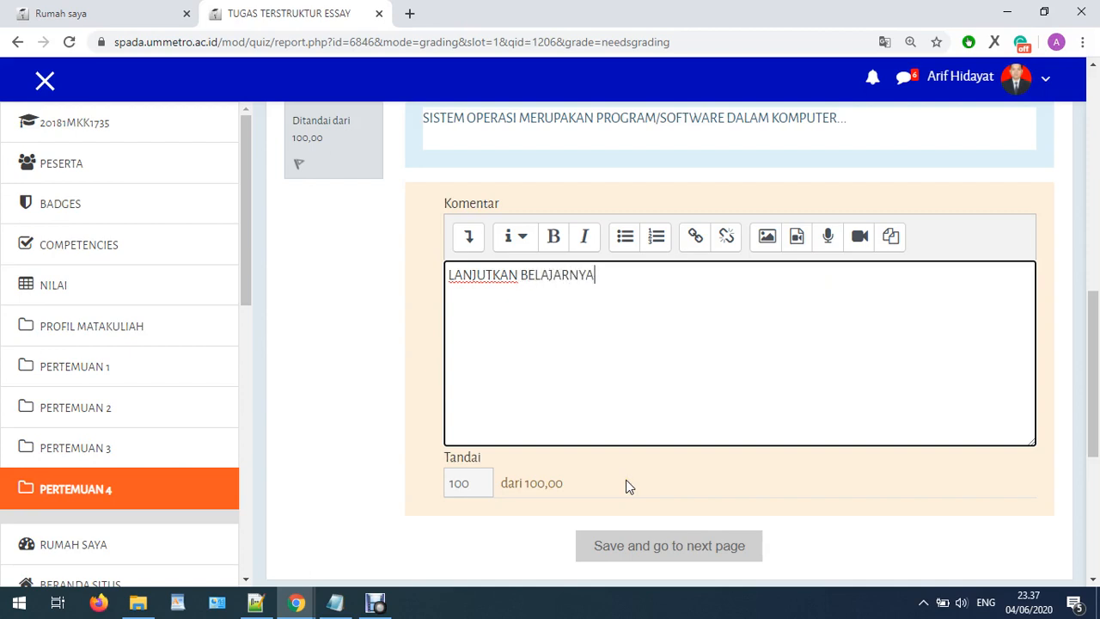
# Save the essay's mark and comment, and check the list of questions that need grading.
pyautogui.scroll(-3, 626, 480)
pyautogui.click(675, 305)
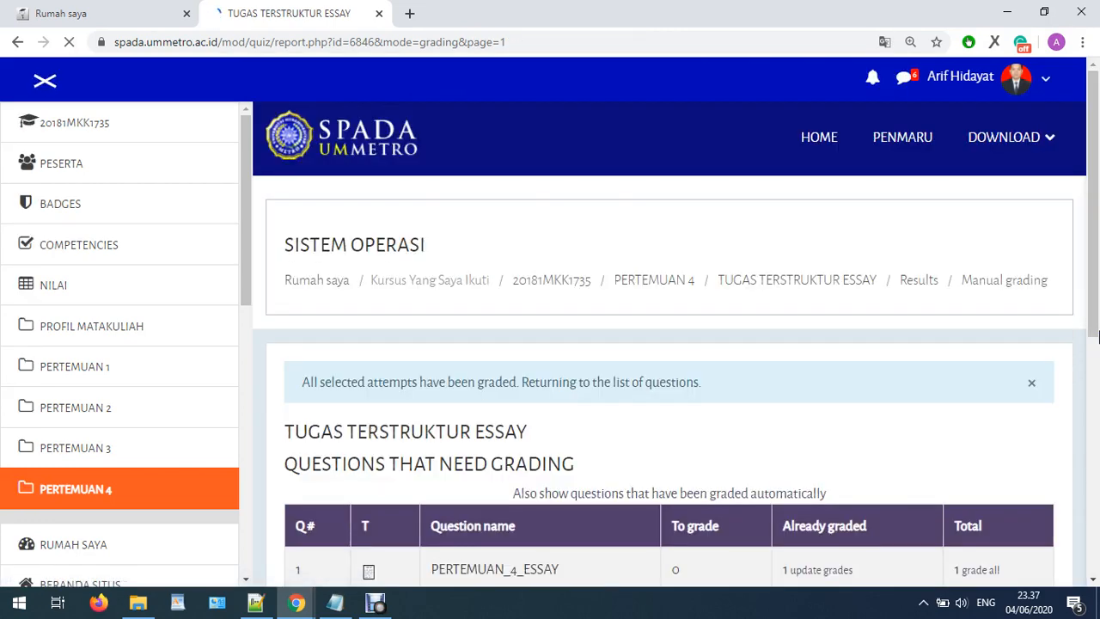
pyautogui.scroll(-3, 801, 317)
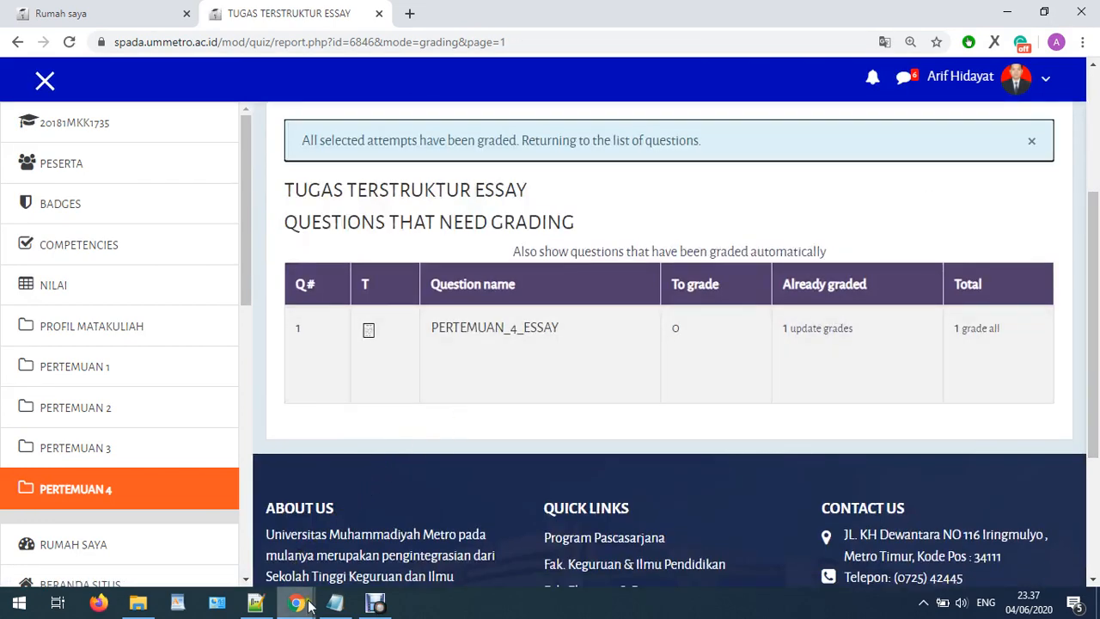
# Switch to the student's incognito browser window and check the grade awarded in the attempt review.
pyautogui.moveTo(297, 602)
pyautogui.click(351, 569)
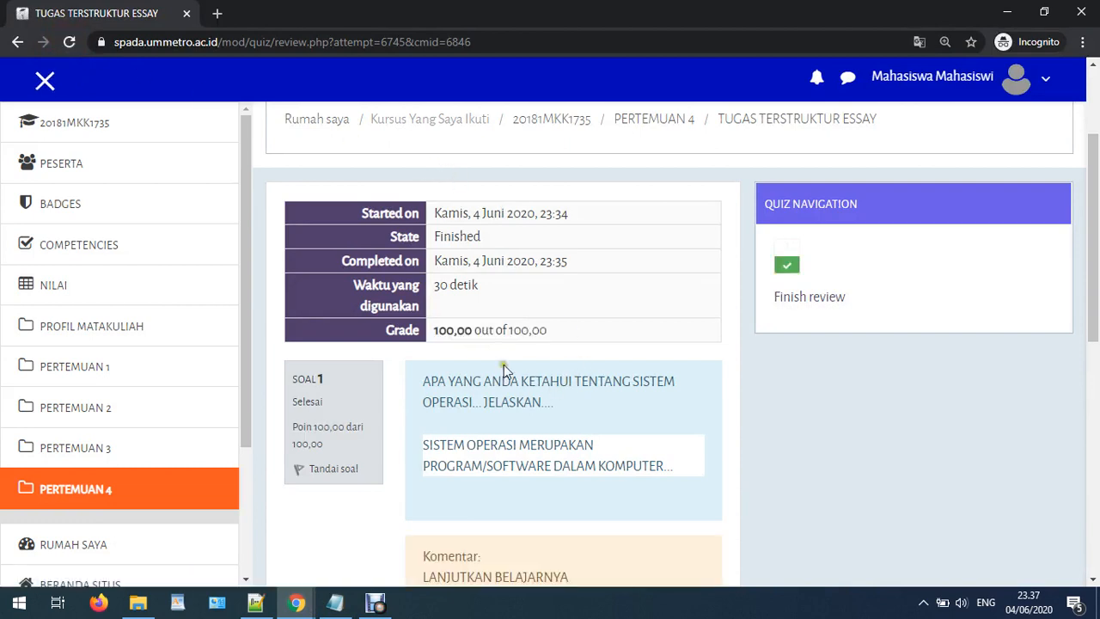
pyautogui.moveTo(481, 333); pyautogui.dragTo(433, 337)
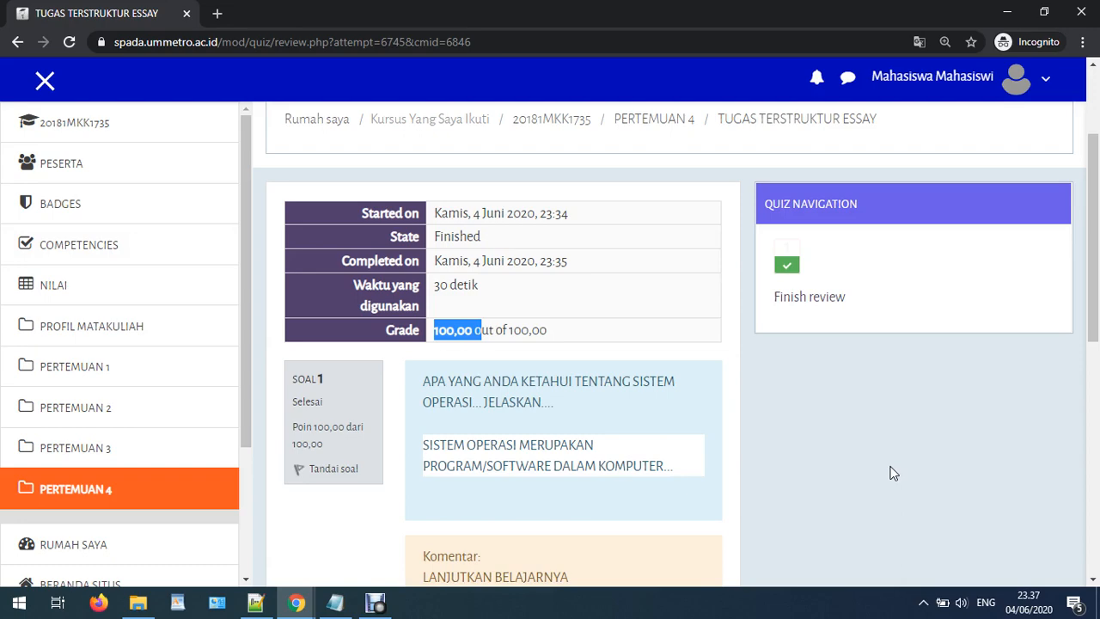
# Return to the lecturer's browser window and open the attempts report of the TUGAS TERSTRUKTUR ESSAY quiz to view the student's result.
pyautogui.moveTo(296, 603)
pyautogui.click(239, 559)
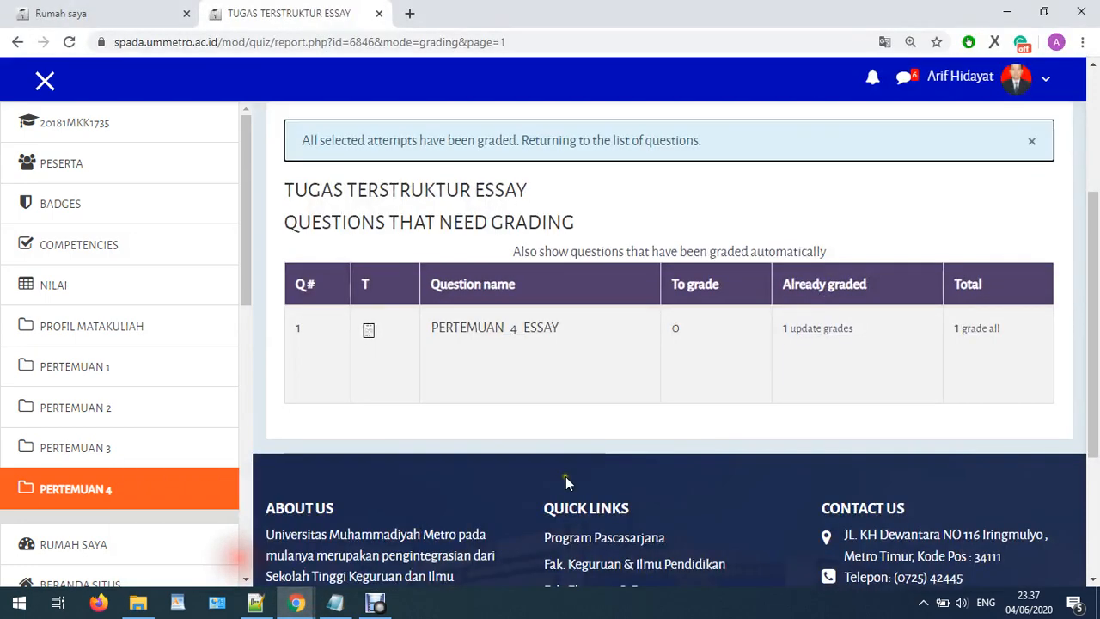
pyautogui.scroll(3, 566, 476)
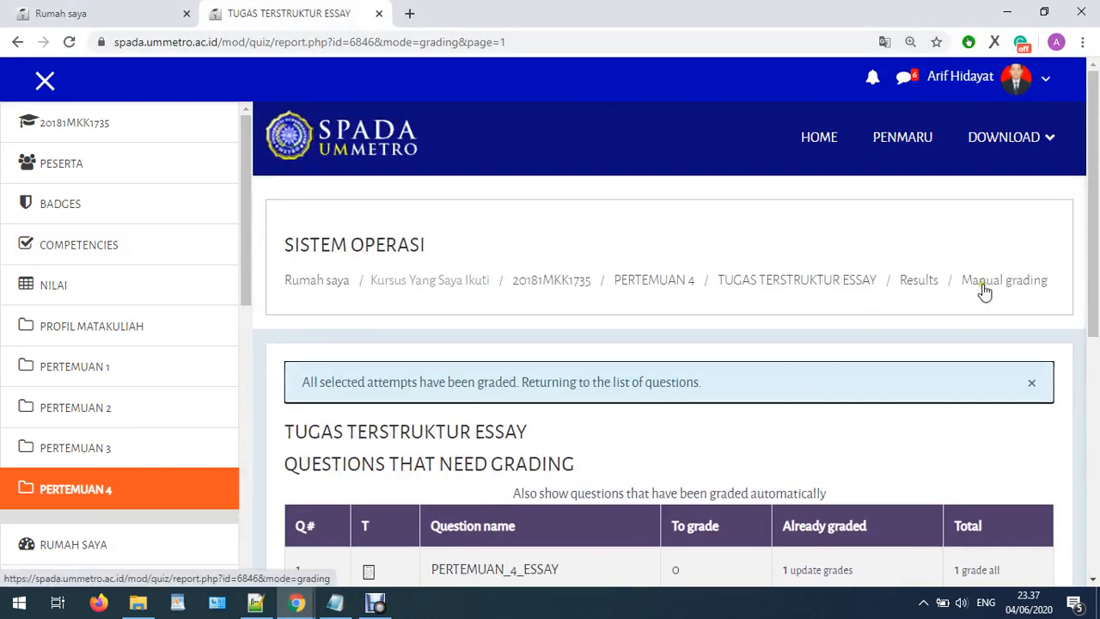
pyautogui.click(818, 287)
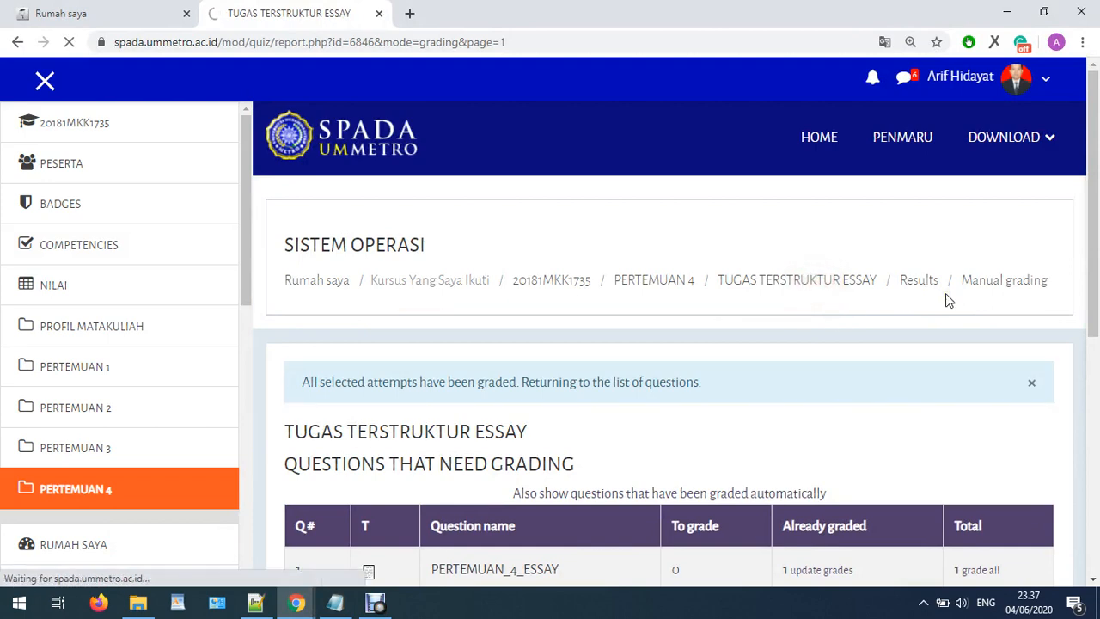
pyautogui.scroll(-2, 950, 318)
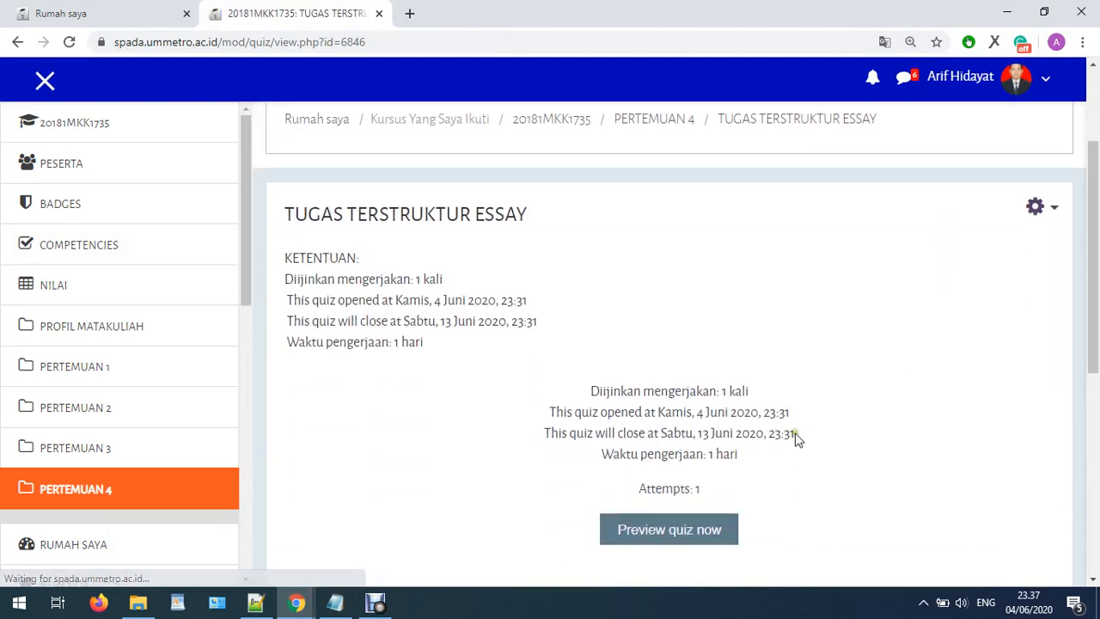
pyautogui.click(662, 490)
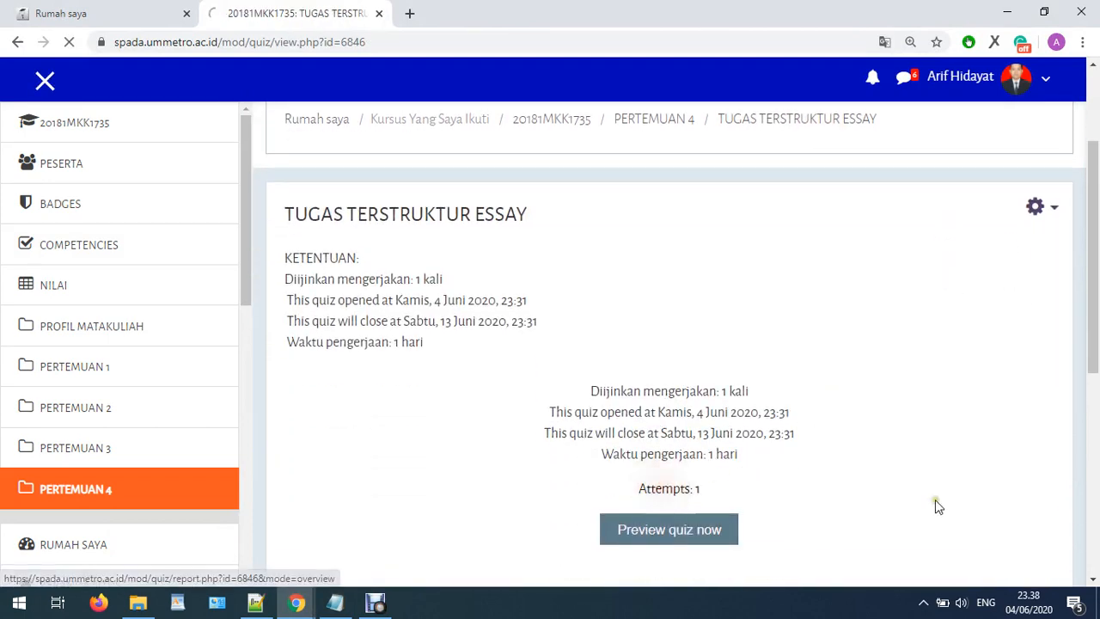
pyautogui.scroll(-8, 936, 501)
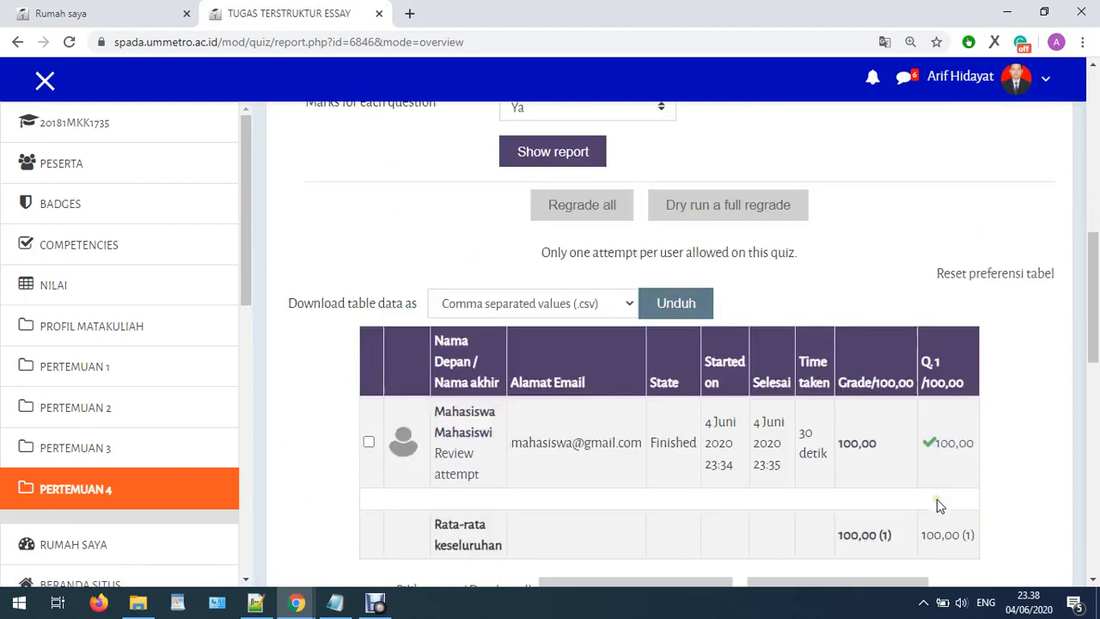
# Review the file formats available for downloading the quiz results table, keeping Comma separated values (.csv) selected.
pyautogui.scroll(-1, 937, 500)
pyautogui.click(589, 232)
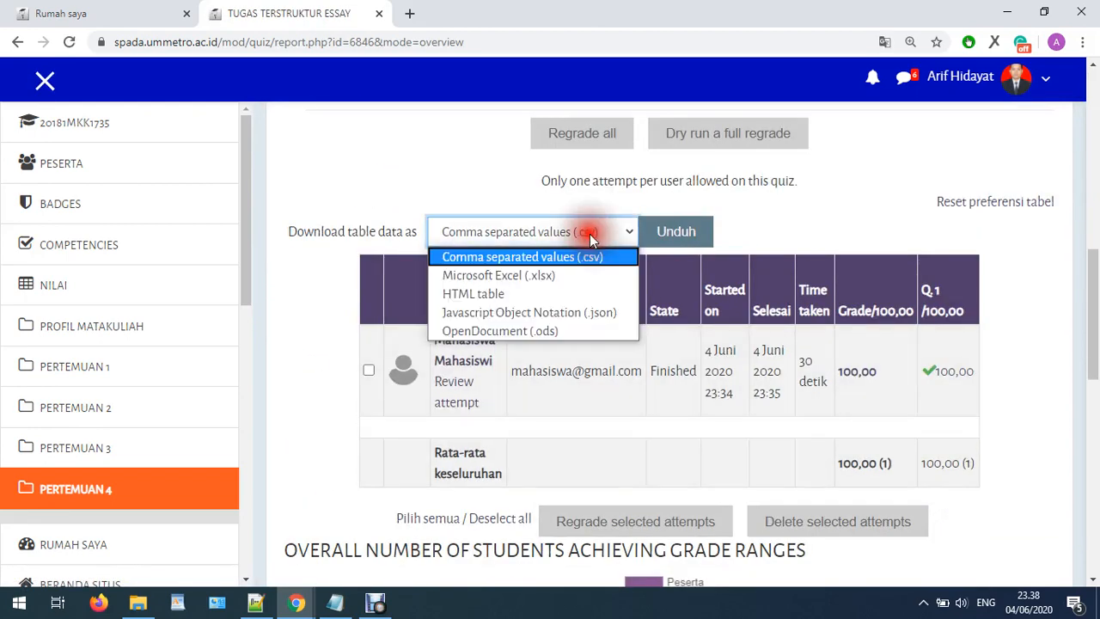
pyautogui.click(795, 223)
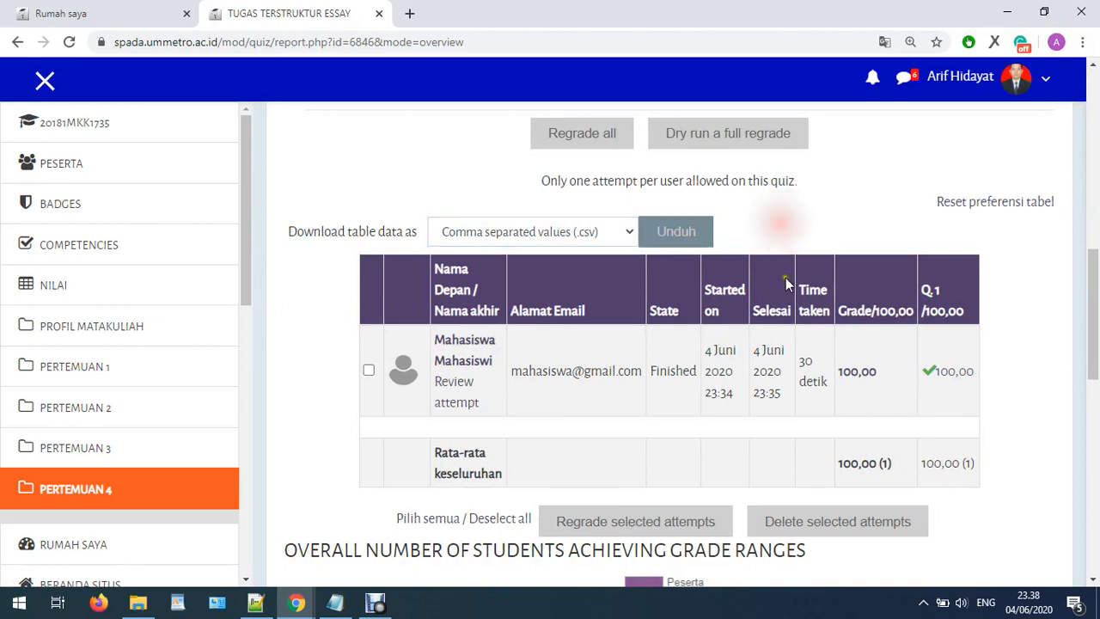